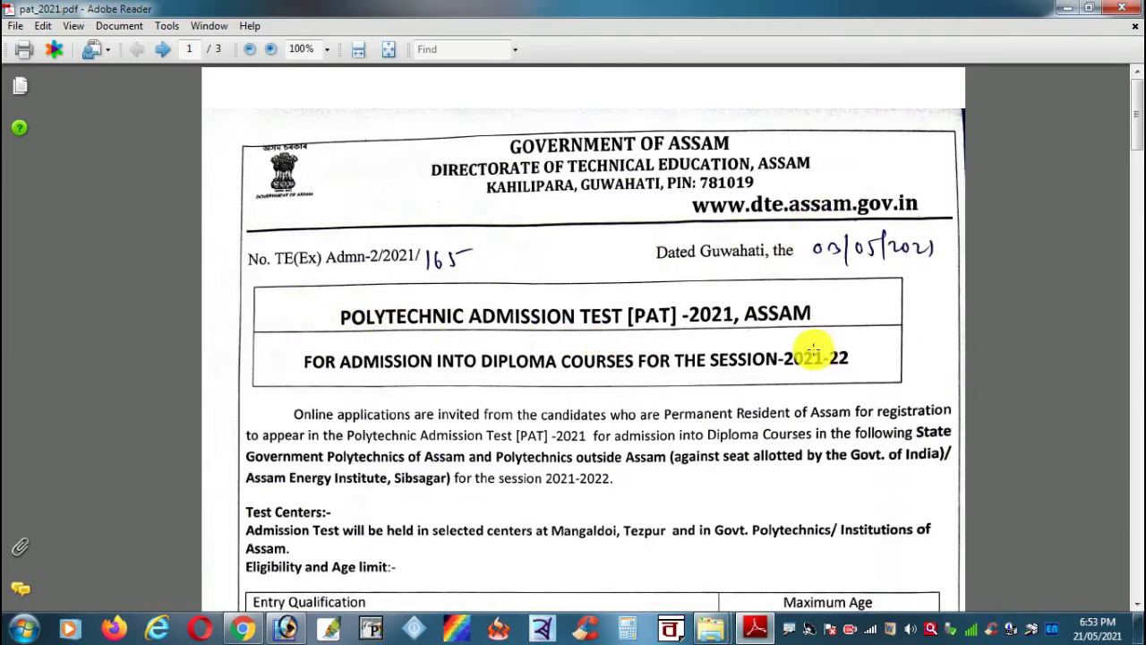
Step: Mark the 40%, 35% and 33% marks eligibility criteria in red, then clear the markings
scroll(813, 351, down, 1)
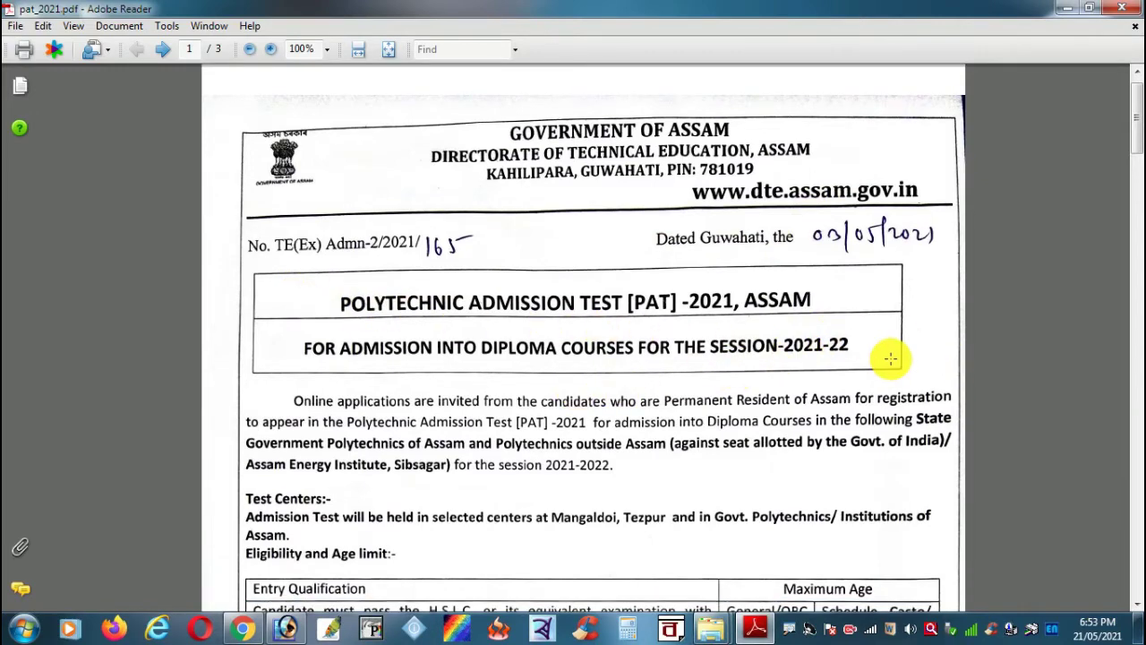
scroll(892, 358, down, 2)
scroll(881, 362, down, 2)
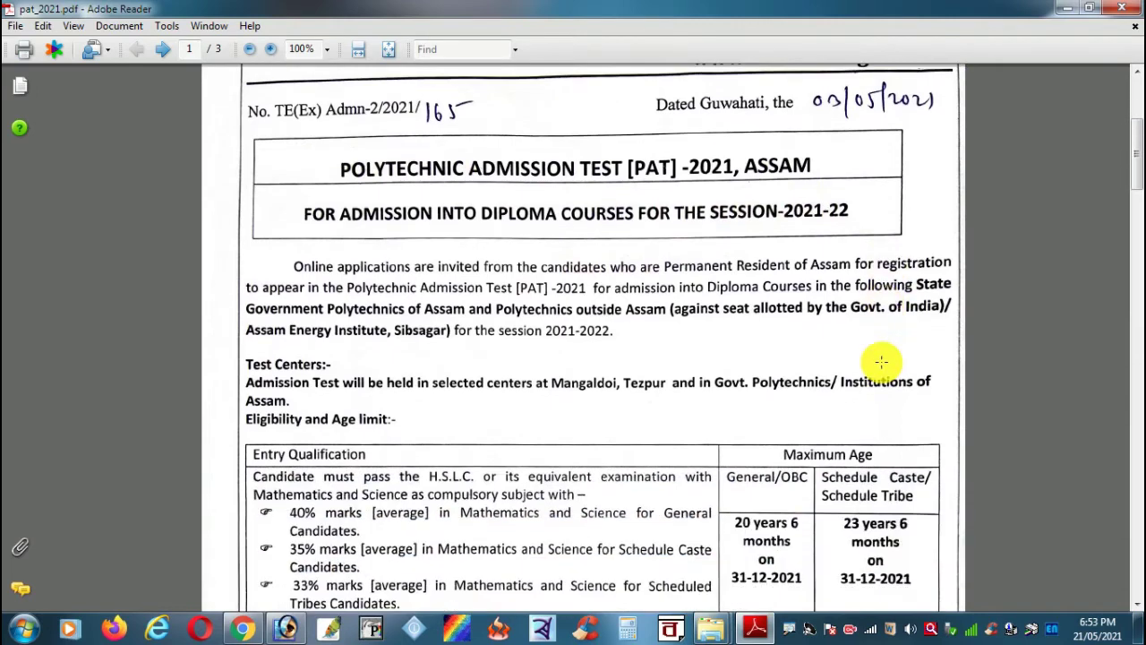
scroll(881, 362, down, 1)
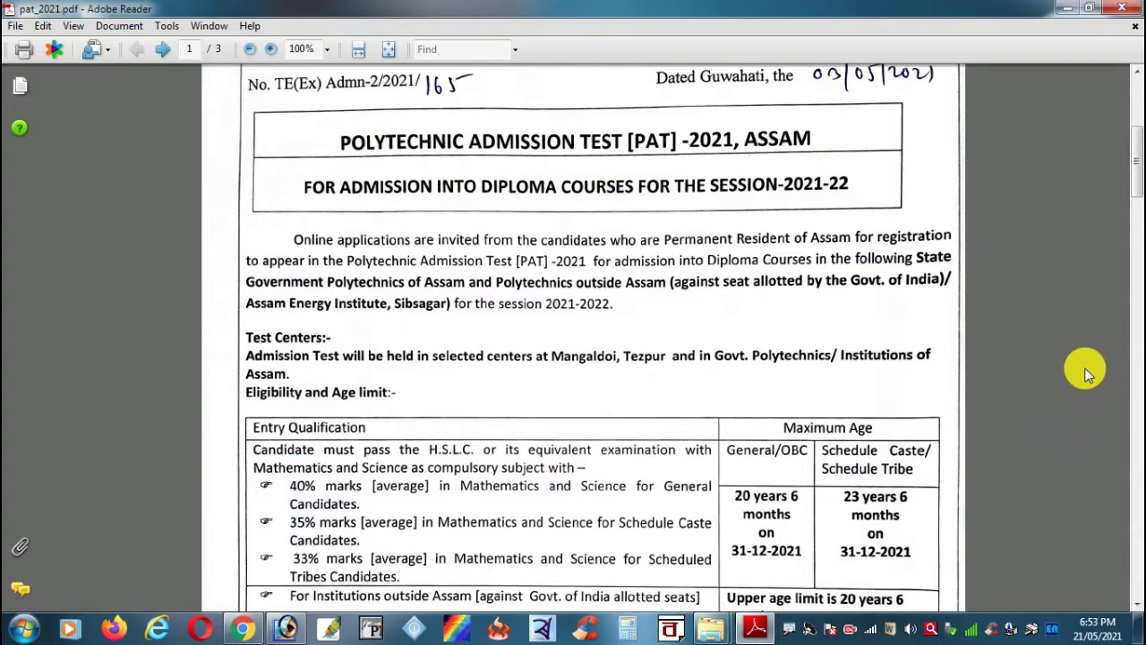
scroll(1085, 355, down, 1)
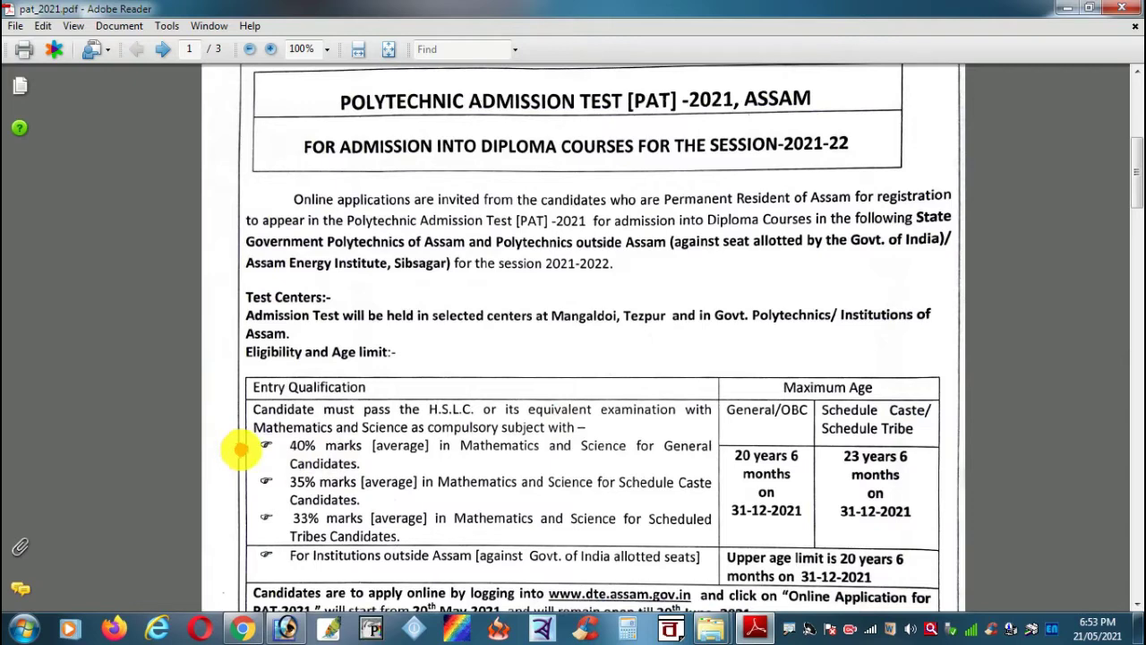
drag(120, 517, 247, 448)
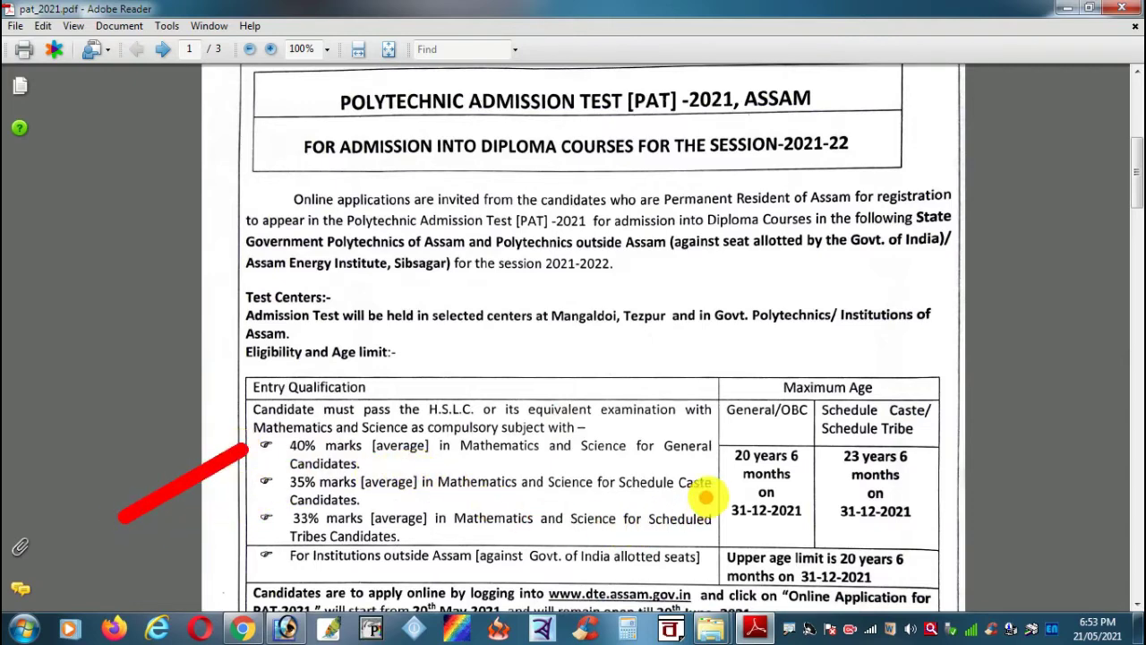
drag(264, 481, 113, 557)
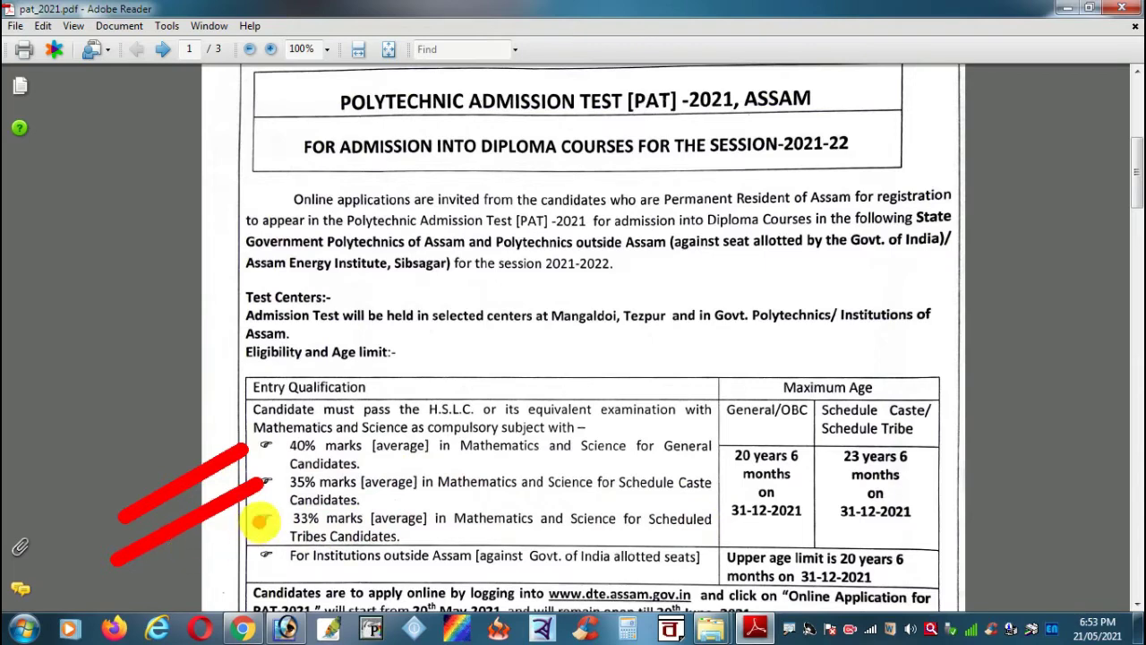
drag(258, 522, 144, 578)
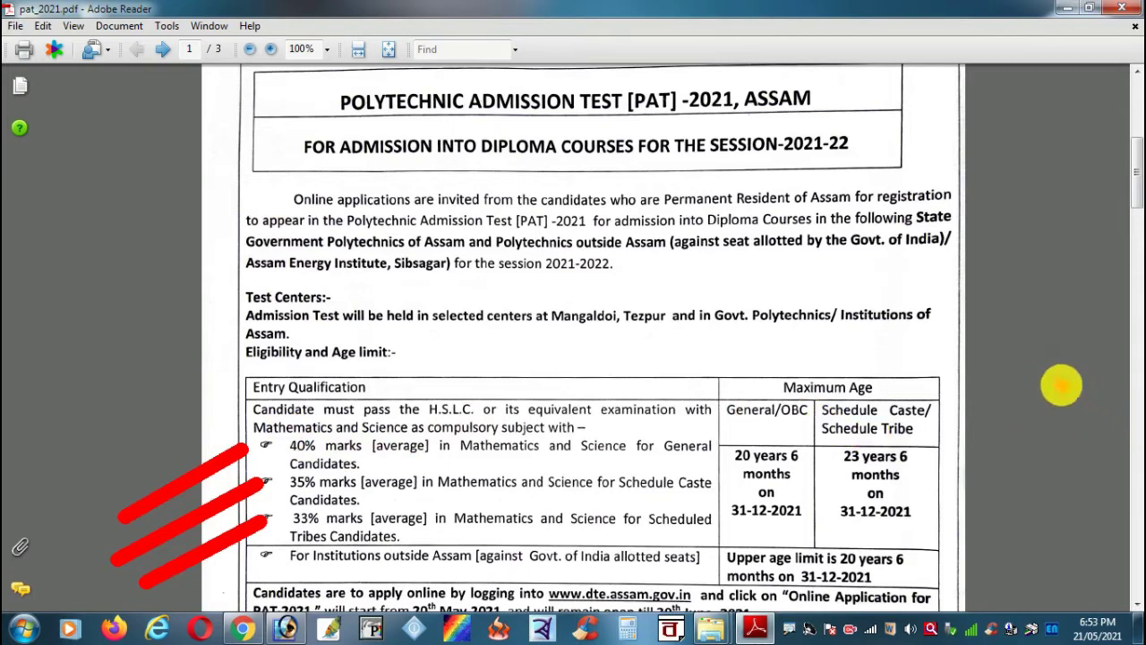
click(877, 349)
key(Escape)
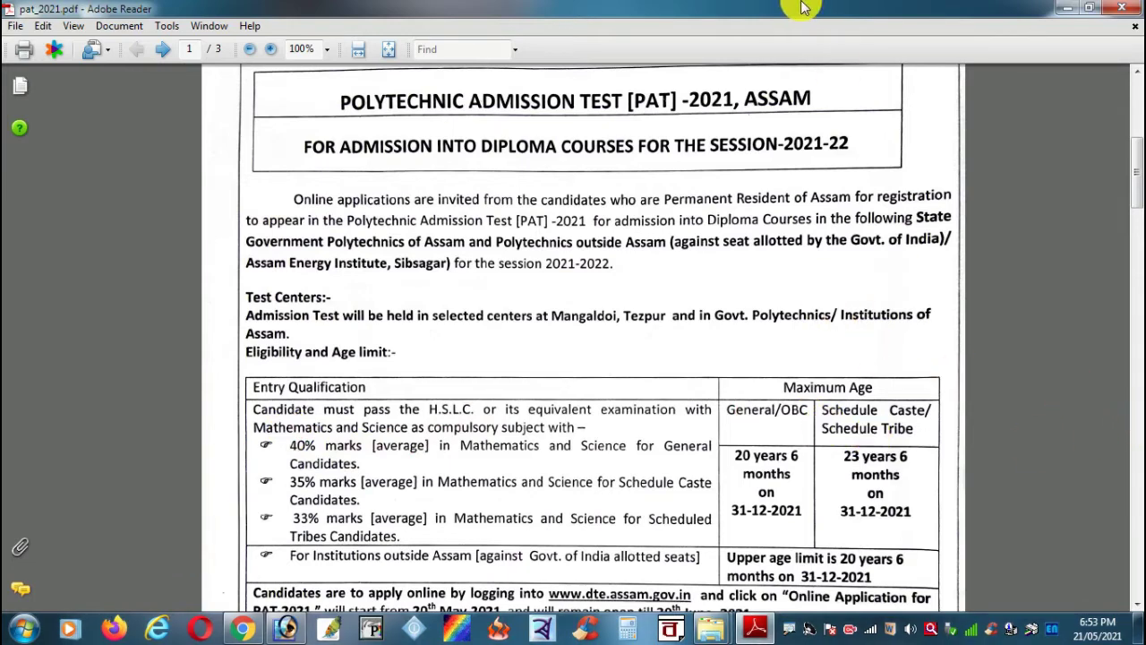
Step: Frame the Schedule Caste/Tribe age limit in red, dropping the General/OBC frame
scroll(1026, 394, down, 2)
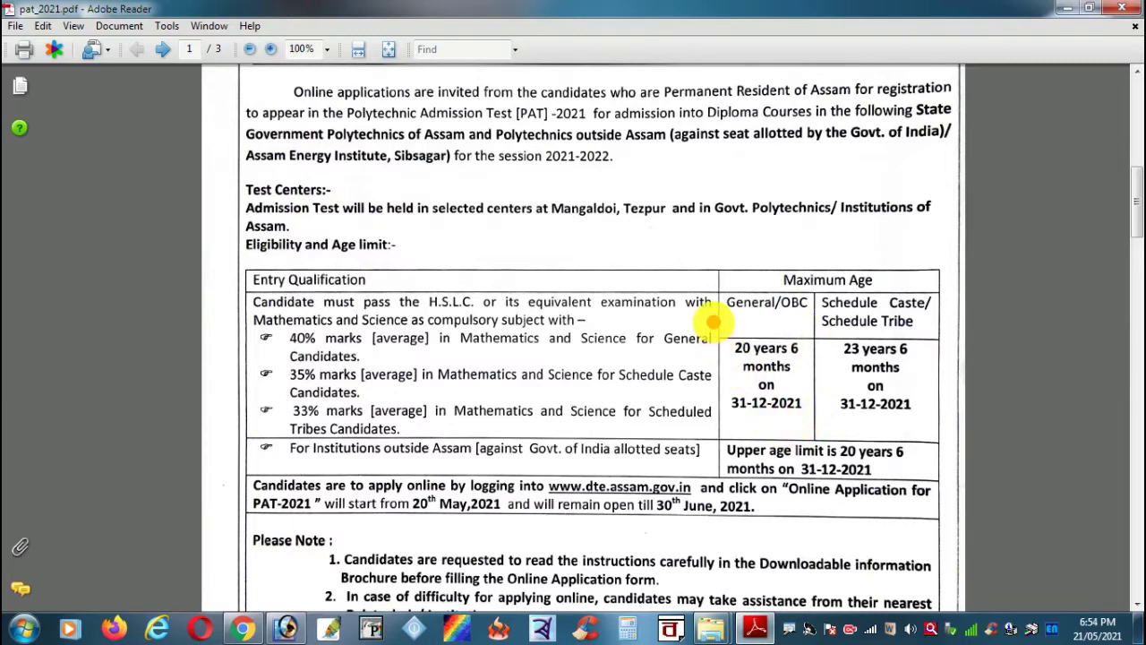
drag(712, 318, 815, 437)
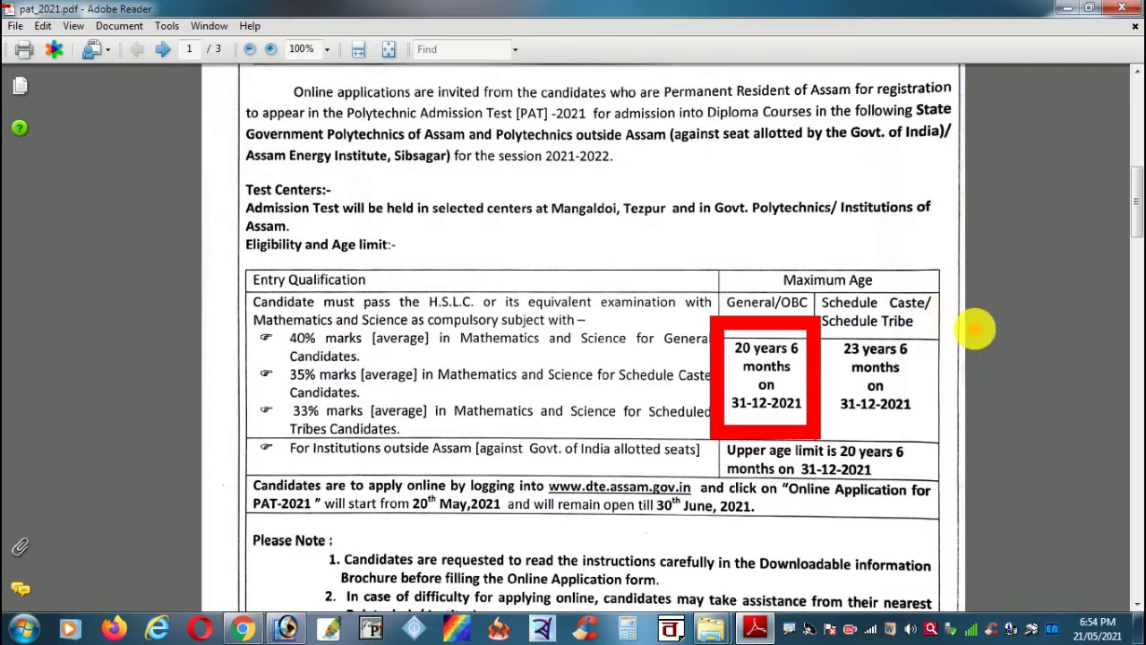
key(ctrl+z)
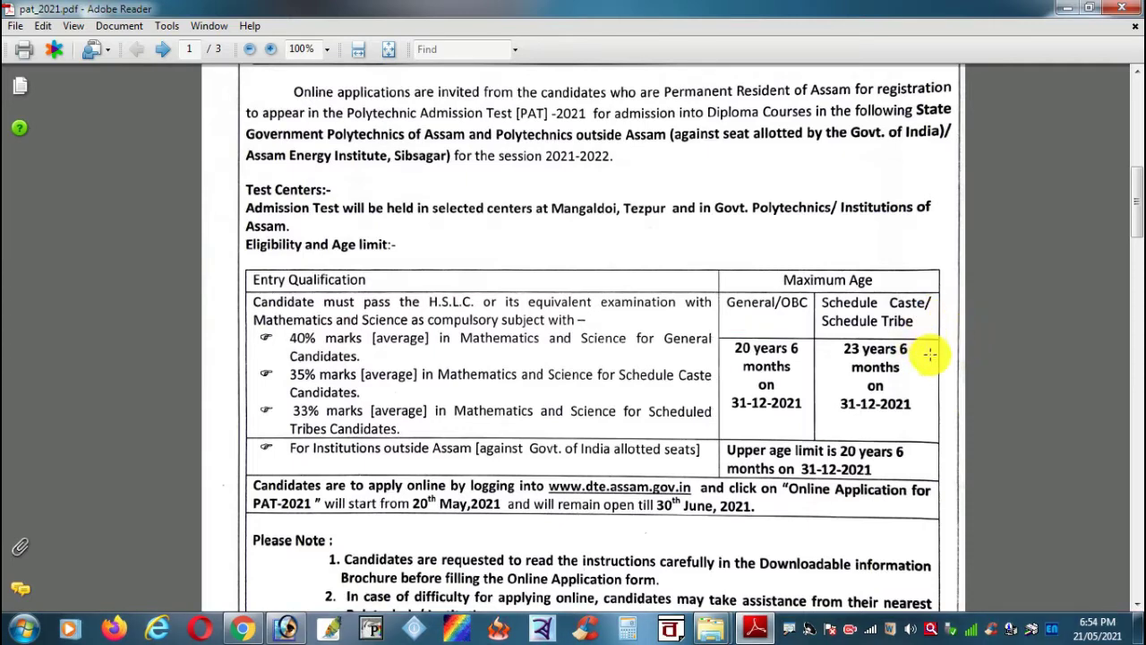
drag(812, 323, 943, 438)
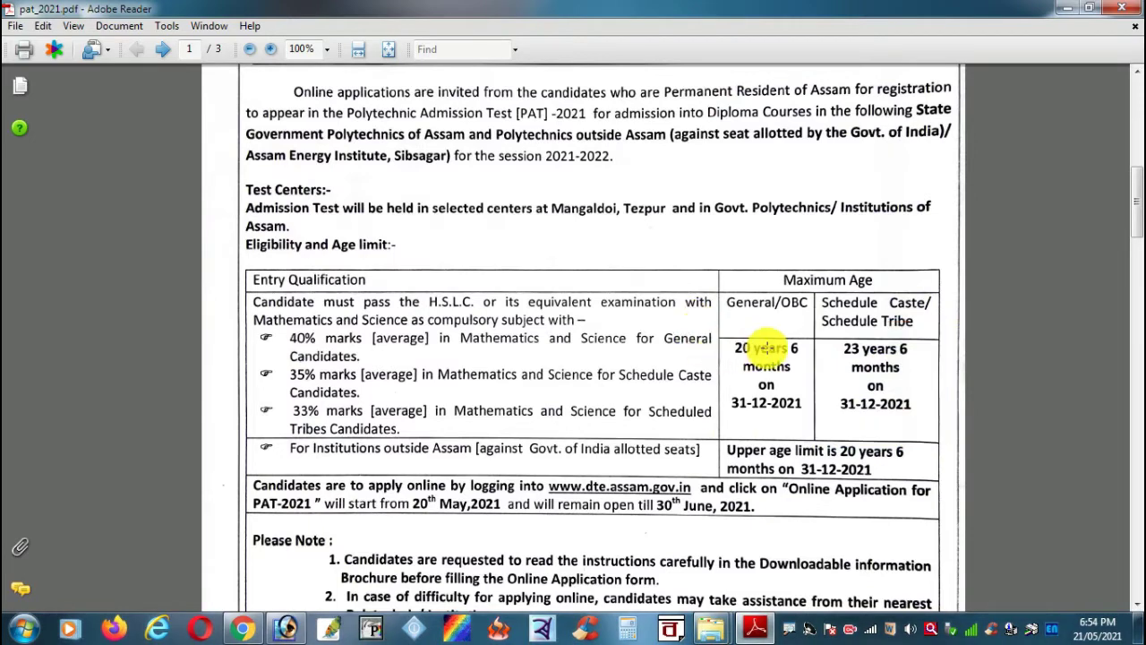
scroll(767, 356, down, 1)
scroll(752, 363, down, 1)
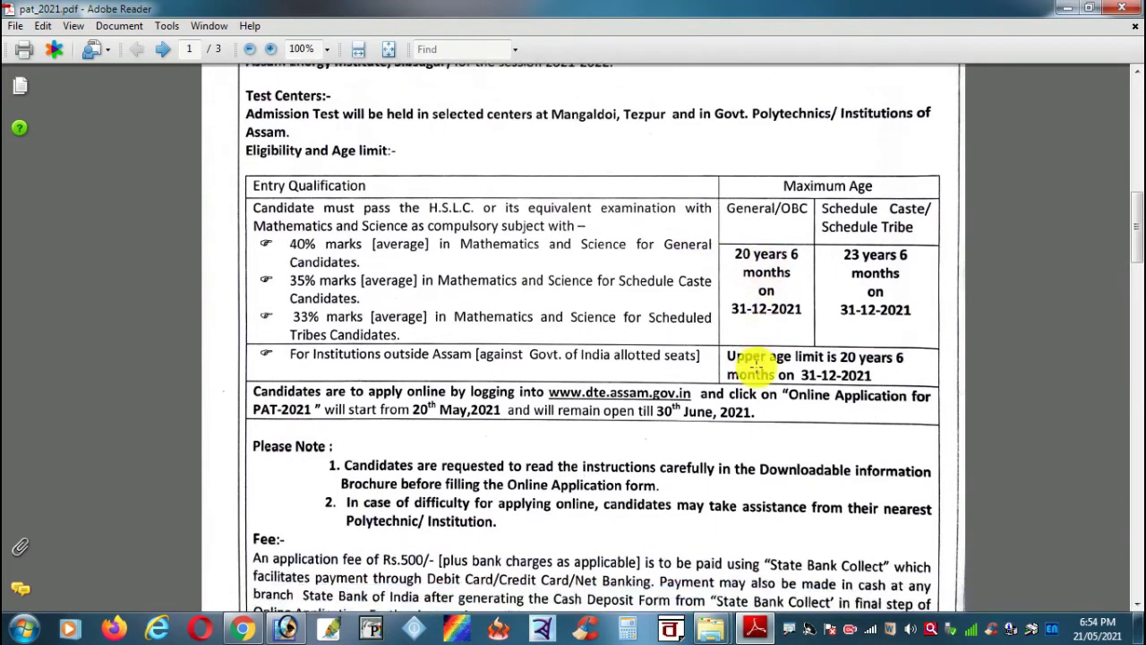
scroll(752, 363, down, 1)
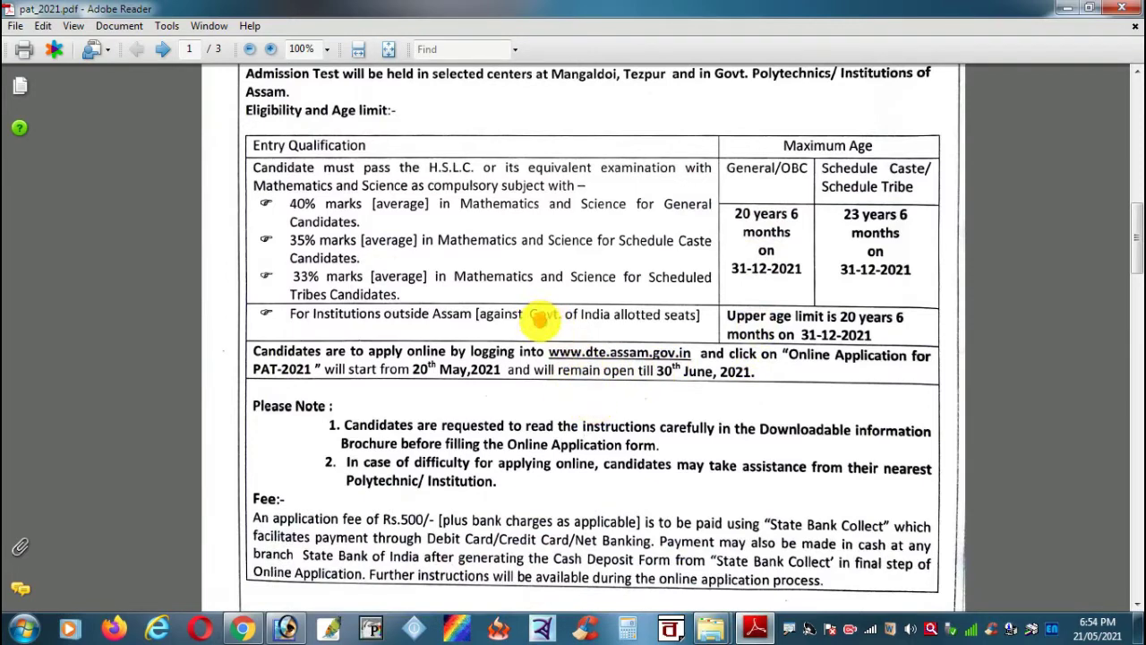
mouse_move(538, 320)
mouse_down()
mouse_move(662, 380)
mouse_move(702, 375)
mouse_up()
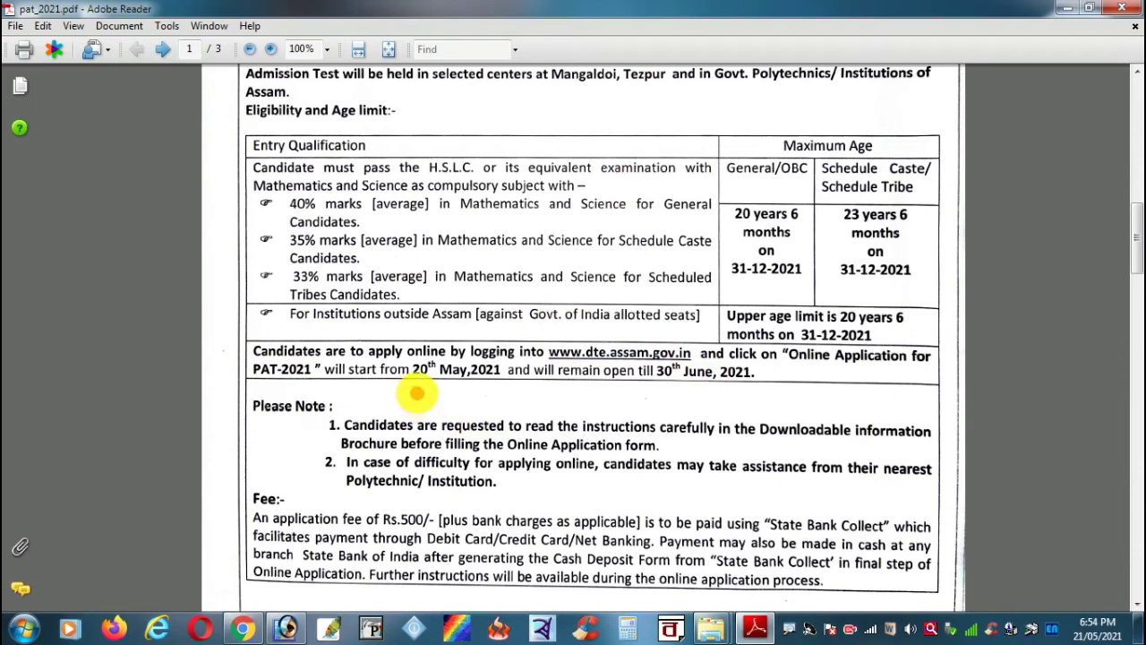
mouse_move(413, 390)
mouse_down()
mouse_move(690, 403)
mouse_move(757, 390)
mouse_up()
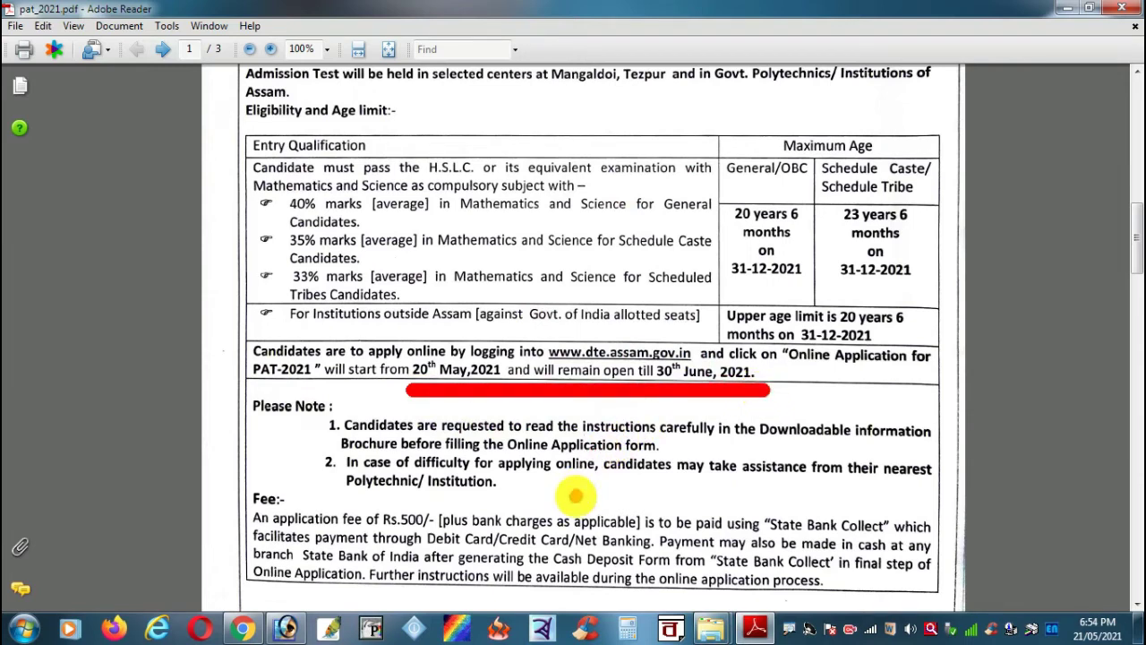
key(Escape)
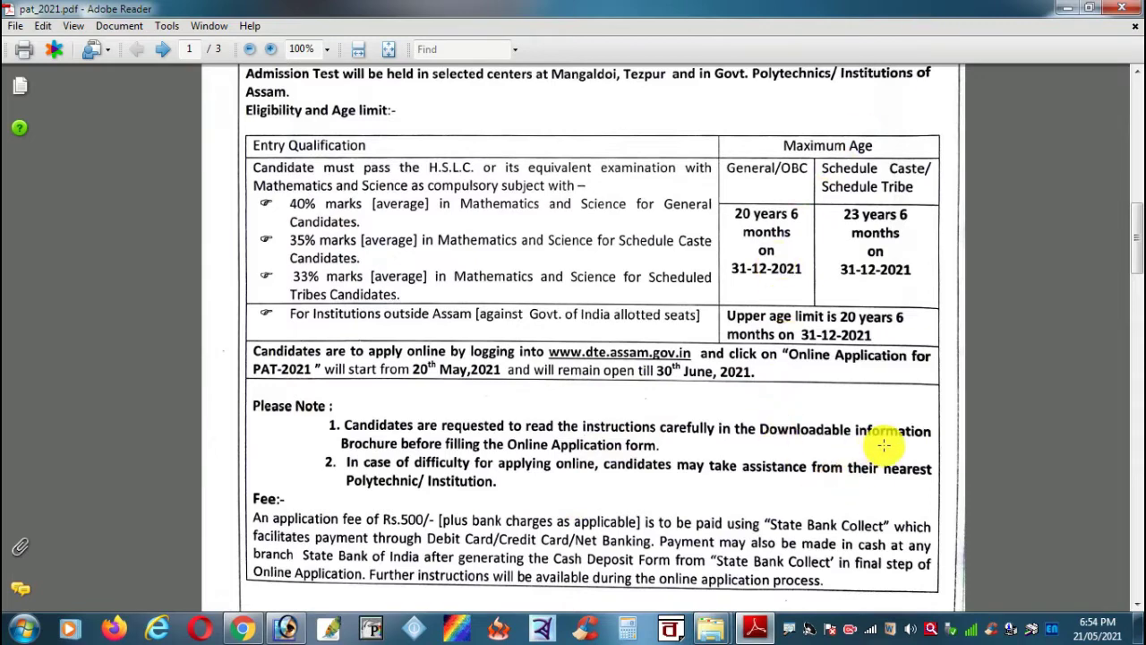
Step: Highlight the Fee section of the notice with a red box, then clear it
scroll(883, 445, down, 2)
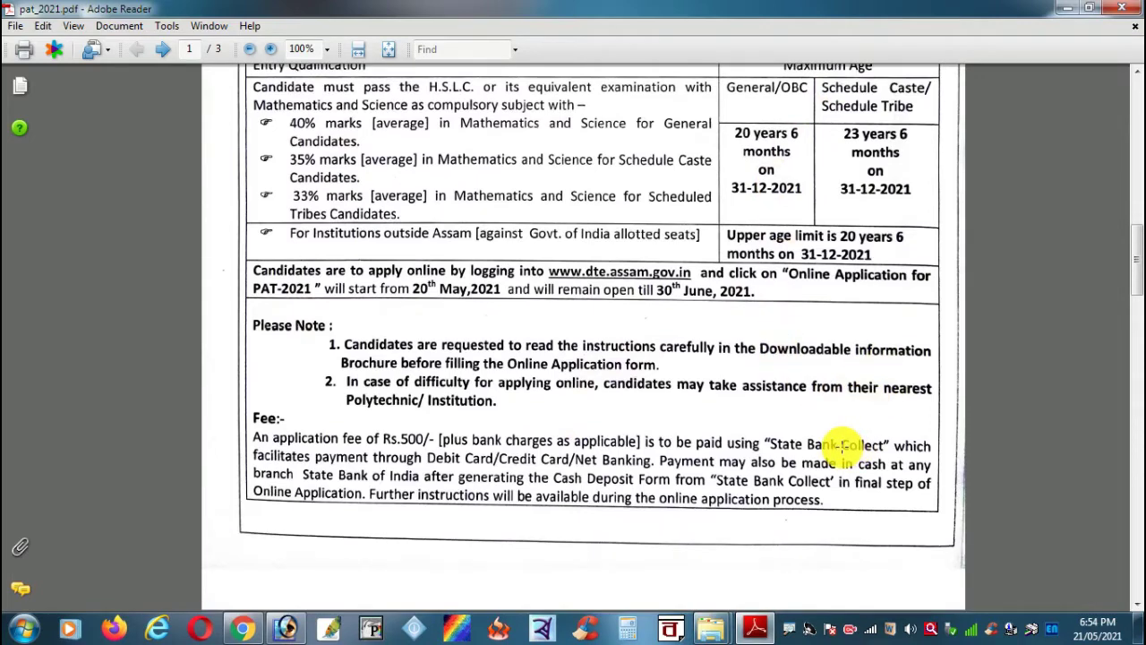
scroll(842, 437, up, 5)
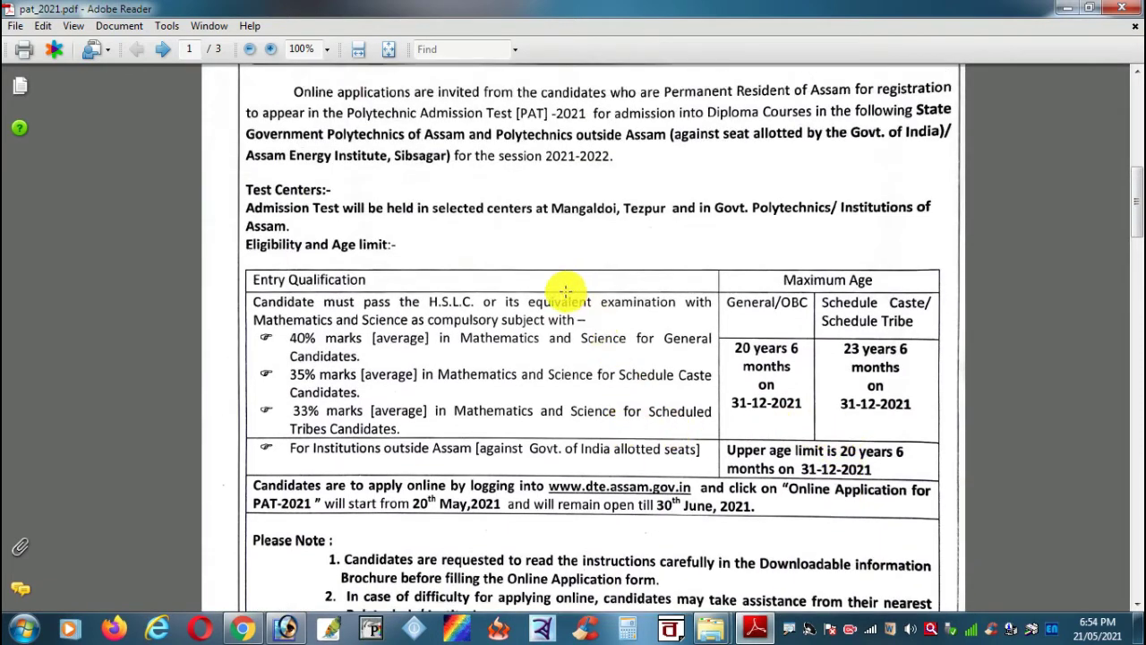
scroll(496, 276, up, 1)
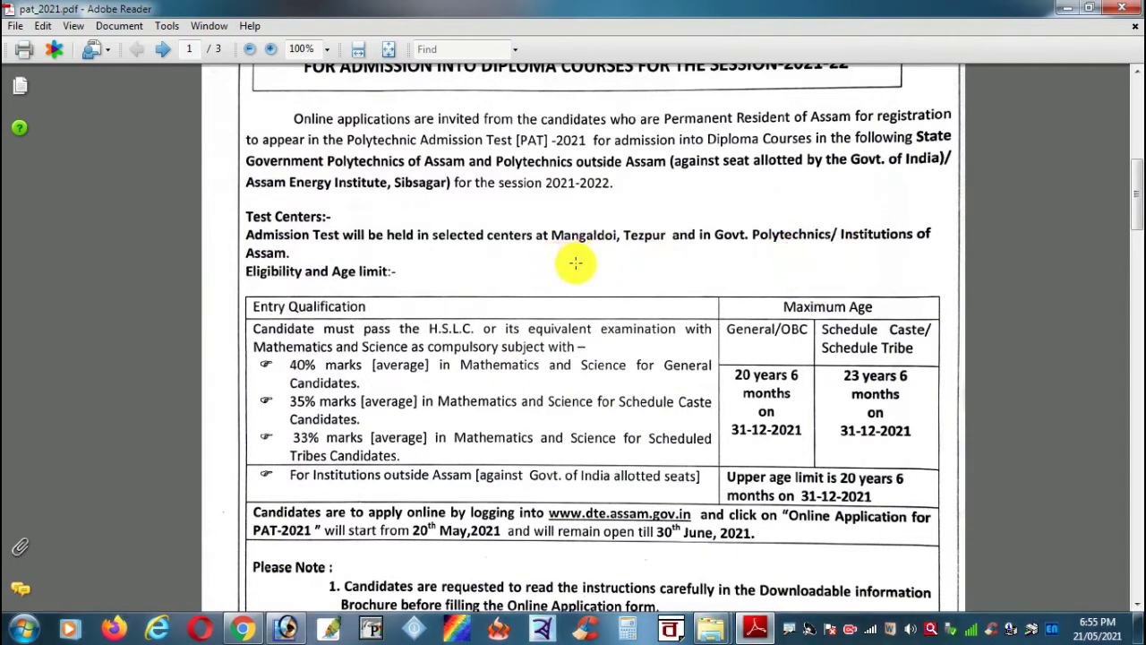
scroll(647, 253, up, 4)
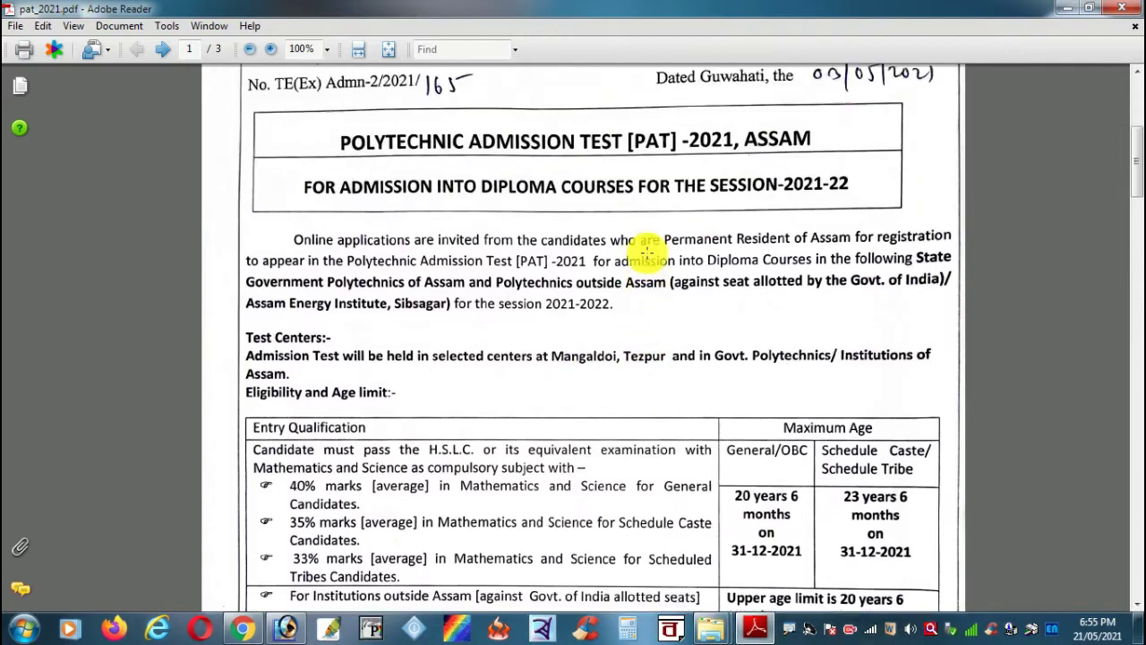
scroll(640, 269, down, 4)
scroll(630, 287, down, 5)
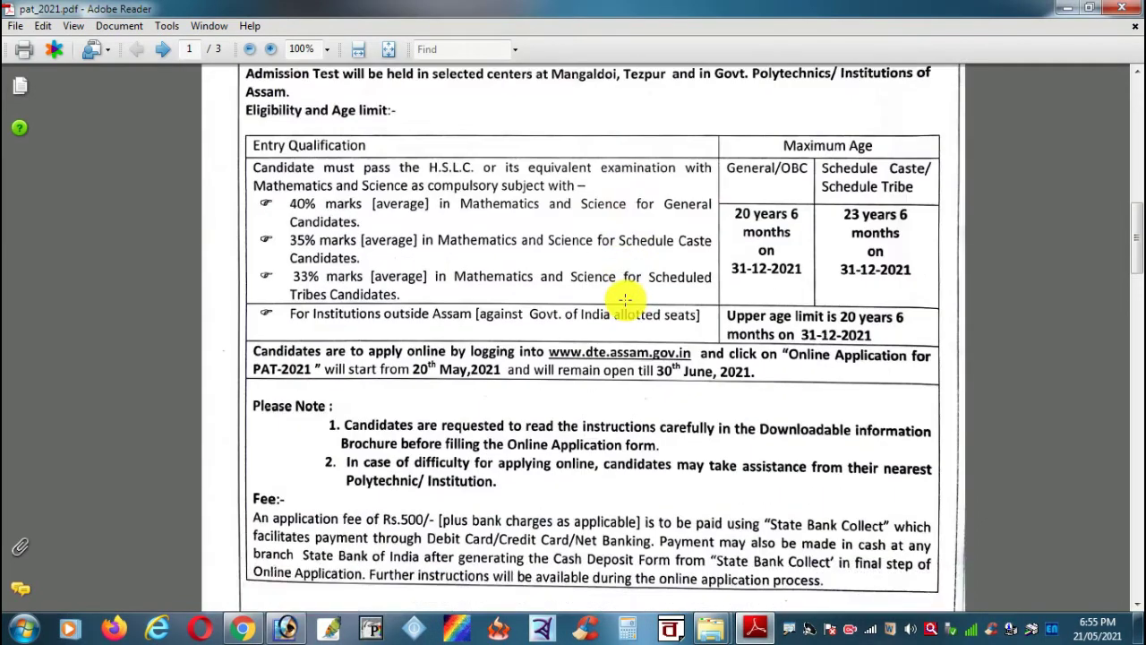
scroll(604, 343, down, 5)
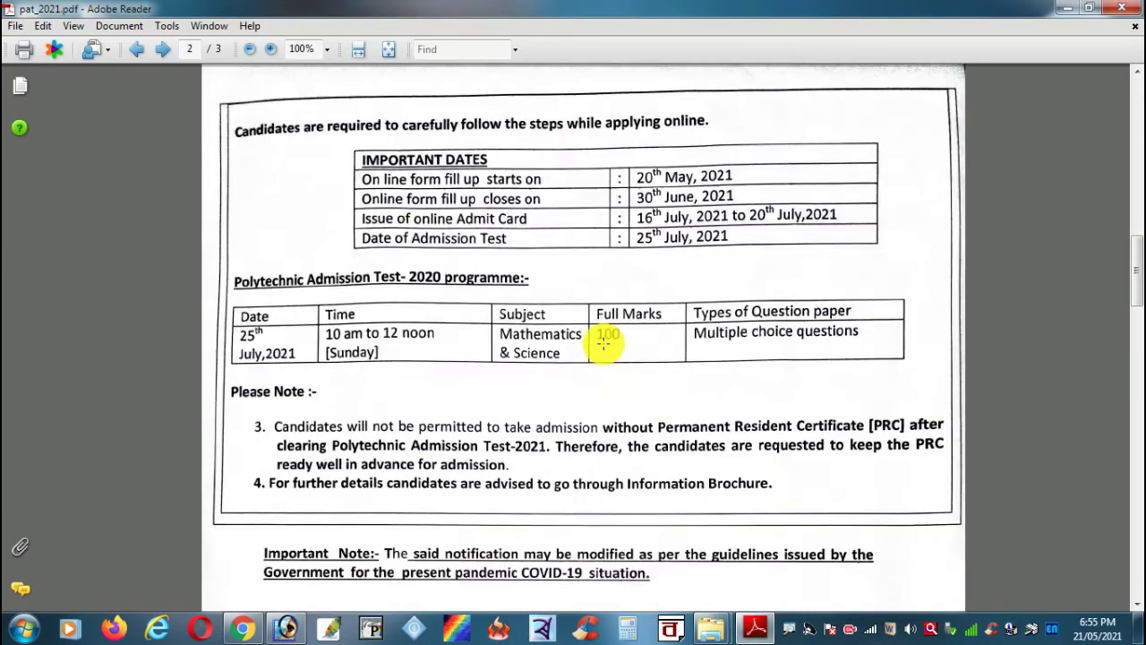
scroll(604, 345, up, 5)
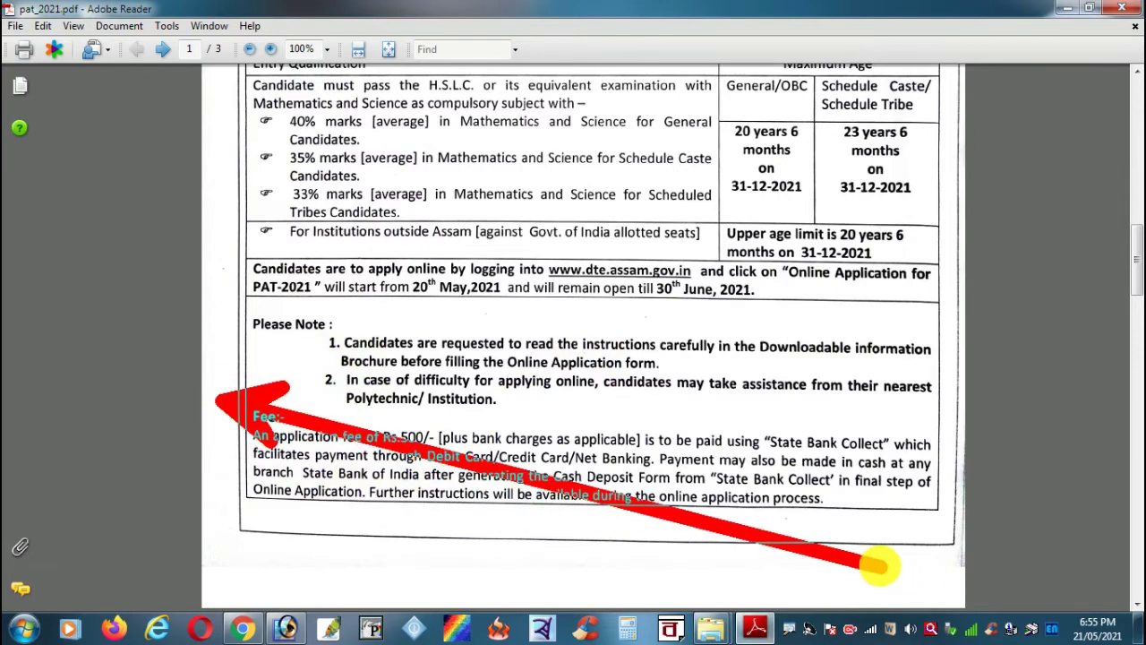
key(ctrl+z)
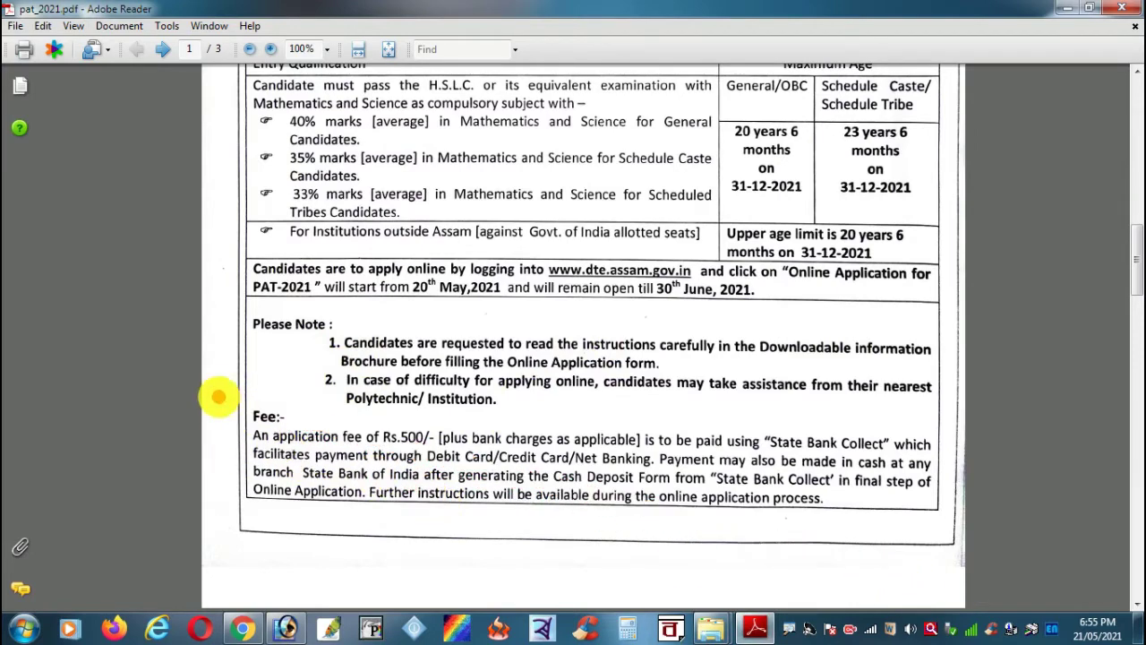
mouse_move(218, 397)
mouse_down()
mouse_move(959, 532)
mouse_move(938, 538)
mouse_move(952, 543)
mouse_move(947, 555)
mouse_up()
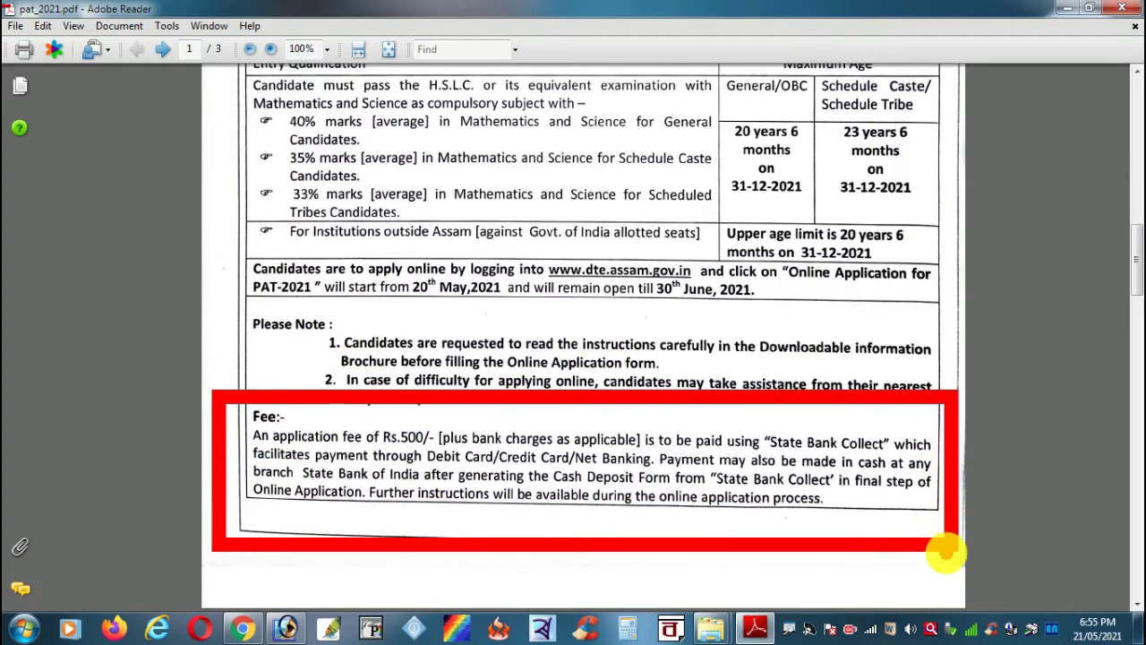
drag(947, 555, 946, 550)
key(Escape)
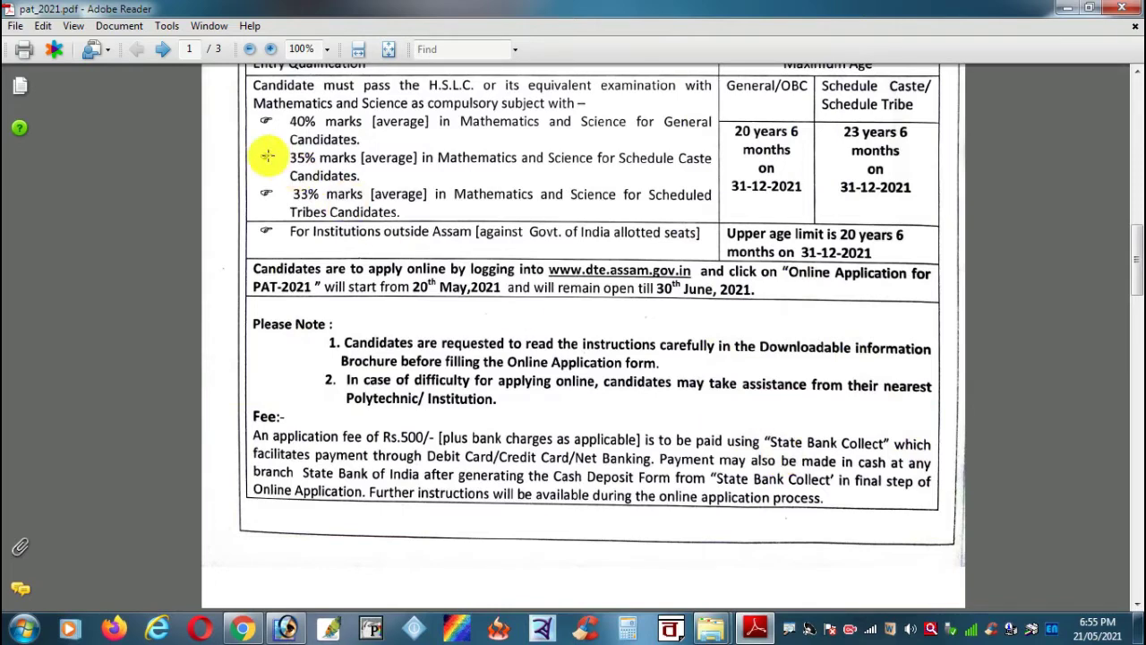
Step: On the next page, point red arrows at the 30th June, 2021 closing date and admission test date
click(162, 51)
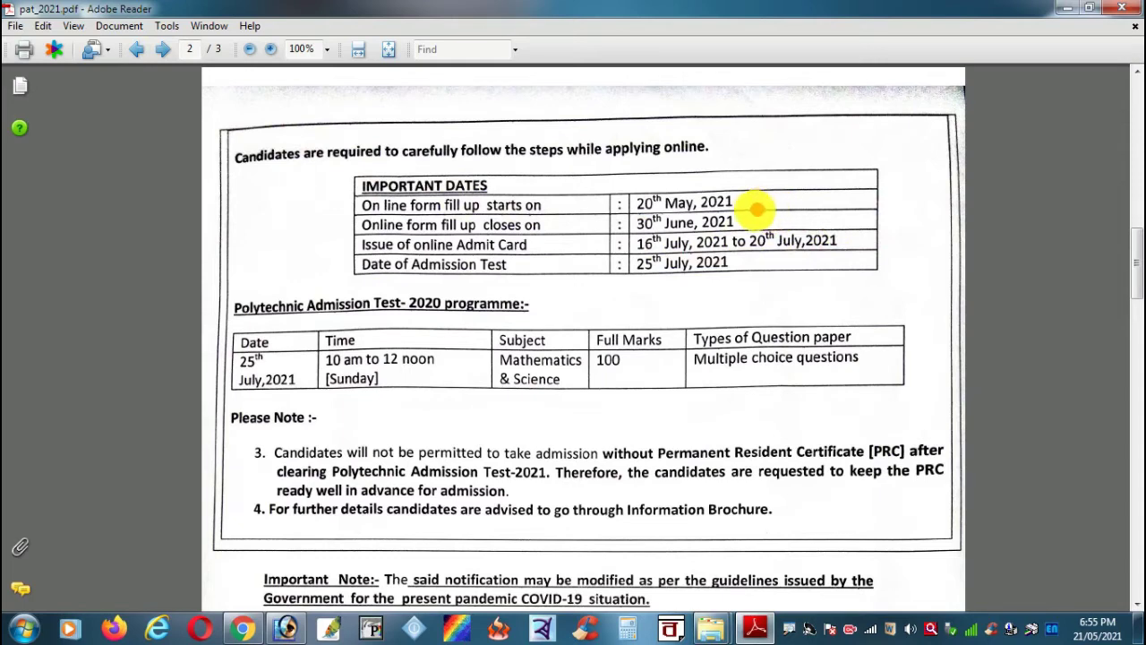
drag(743, 213, 814, 199)
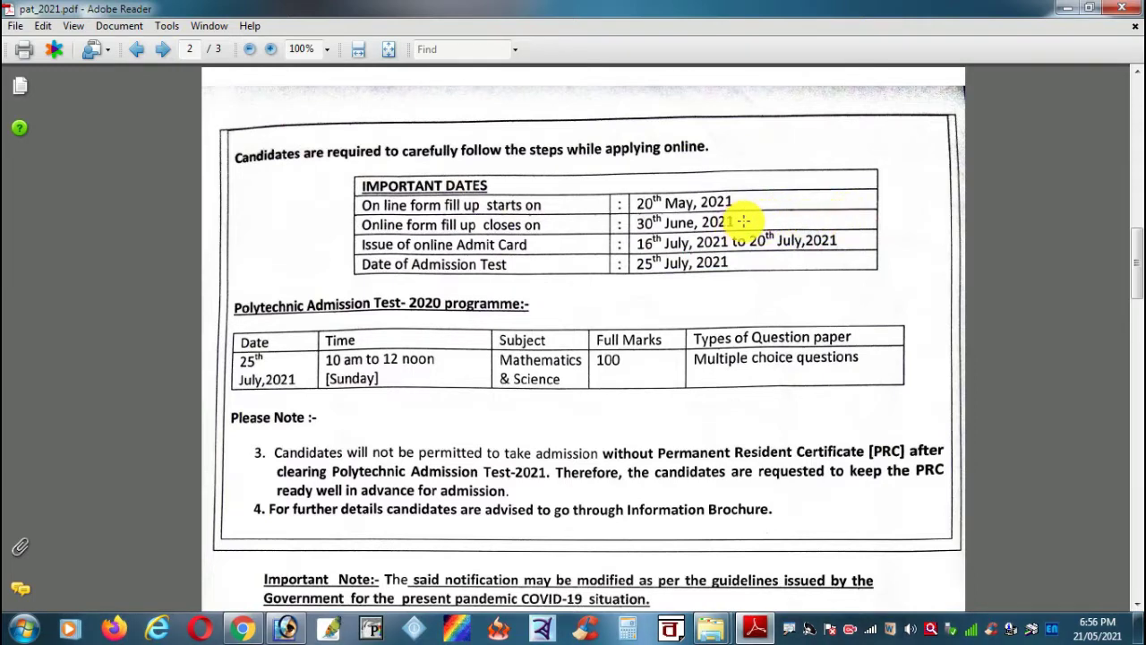
drag(744, 219, 825, 169)
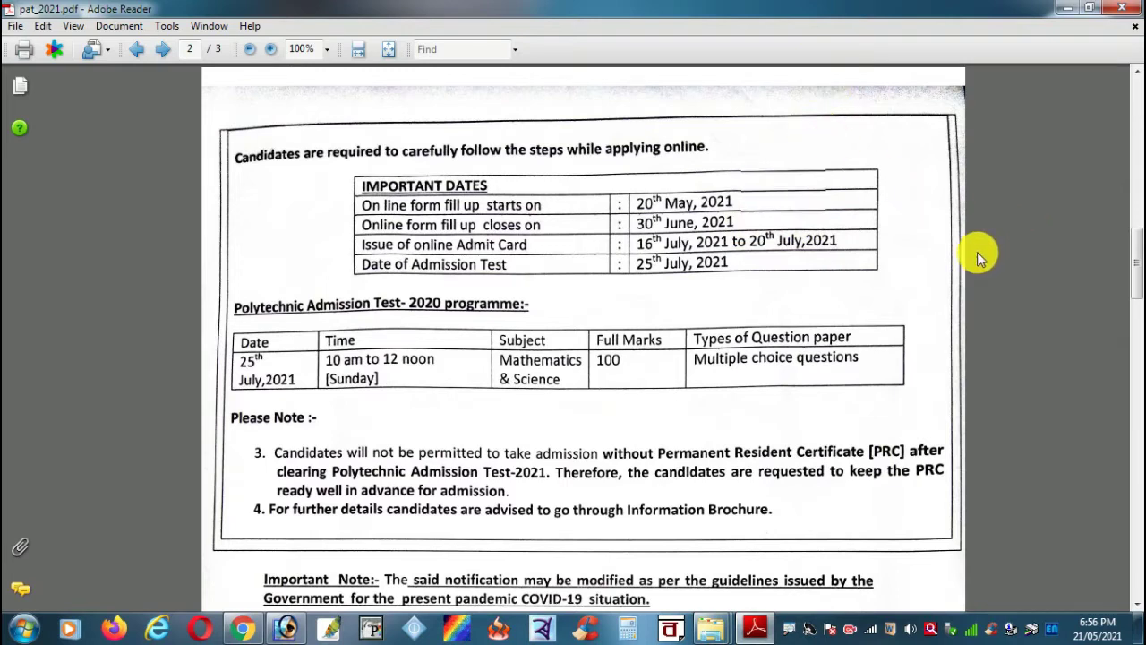
drag(742, 220, 864, 119)
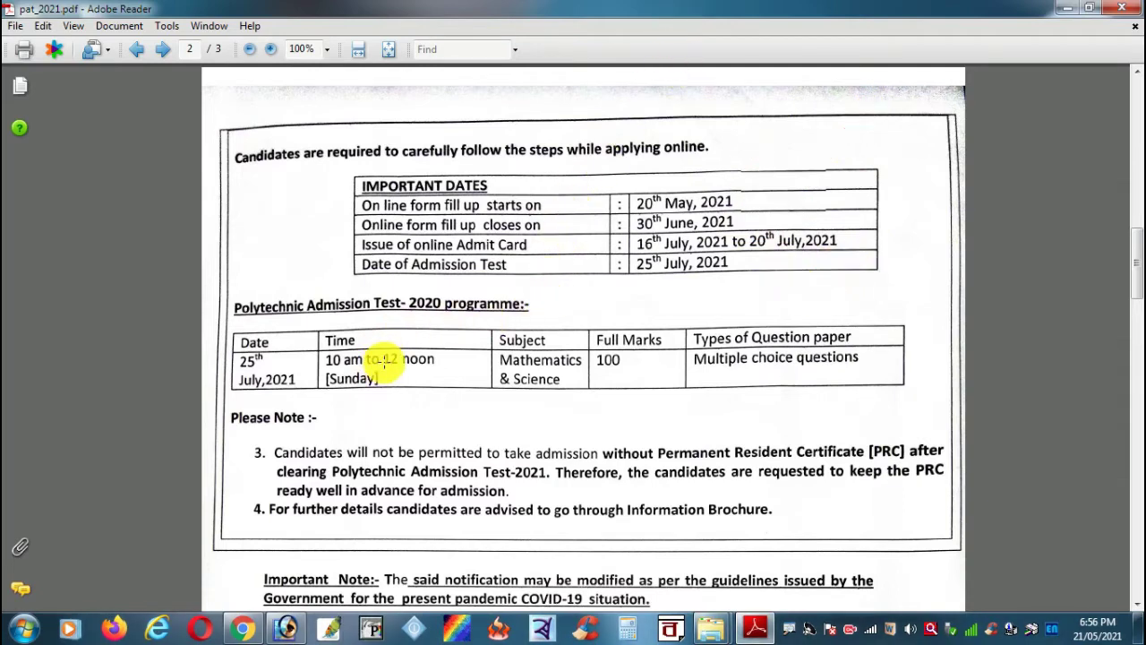
scroll(380, 358, down, 1)
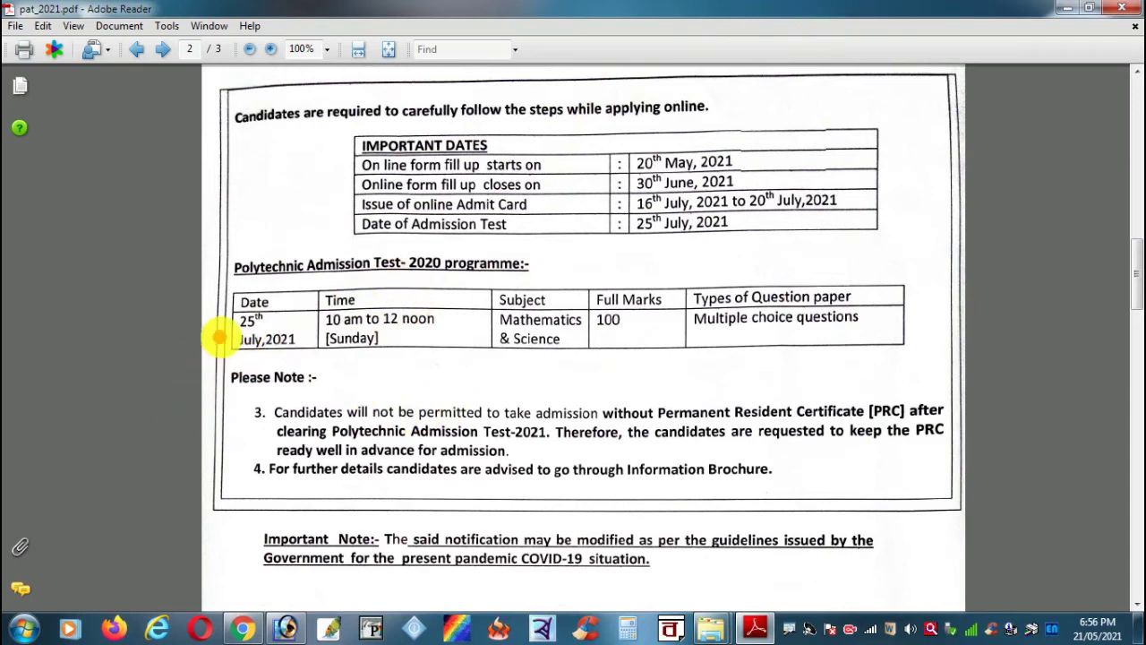
drag(213, 341, 73, 408)
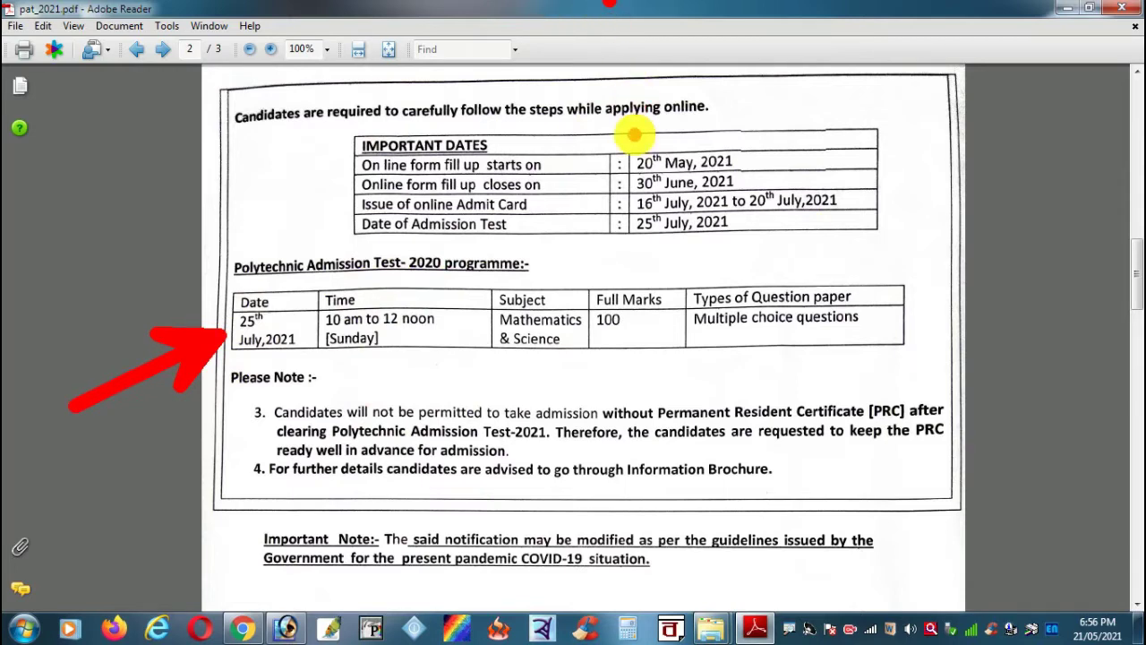
key(Escape)
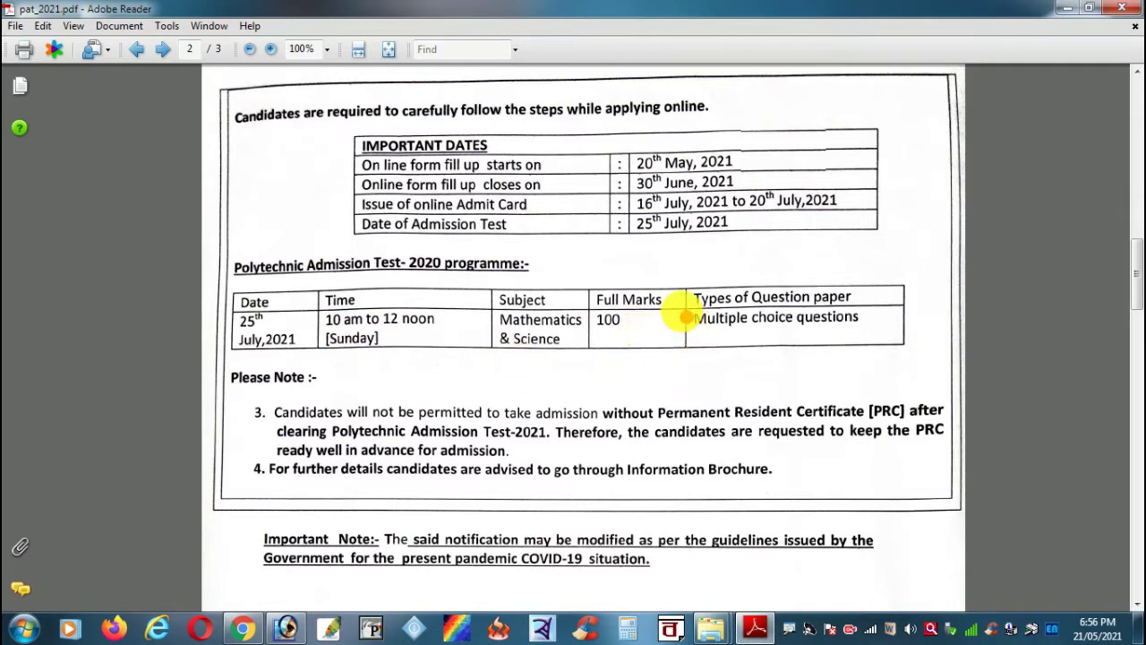
Step: Mark the question paper type cell and notes 3 and 4 about admission
mouse_move(672, 261)
mouse_down()
mouse_move(802, 359)
mouse_move(907, 352)
mouse_up()
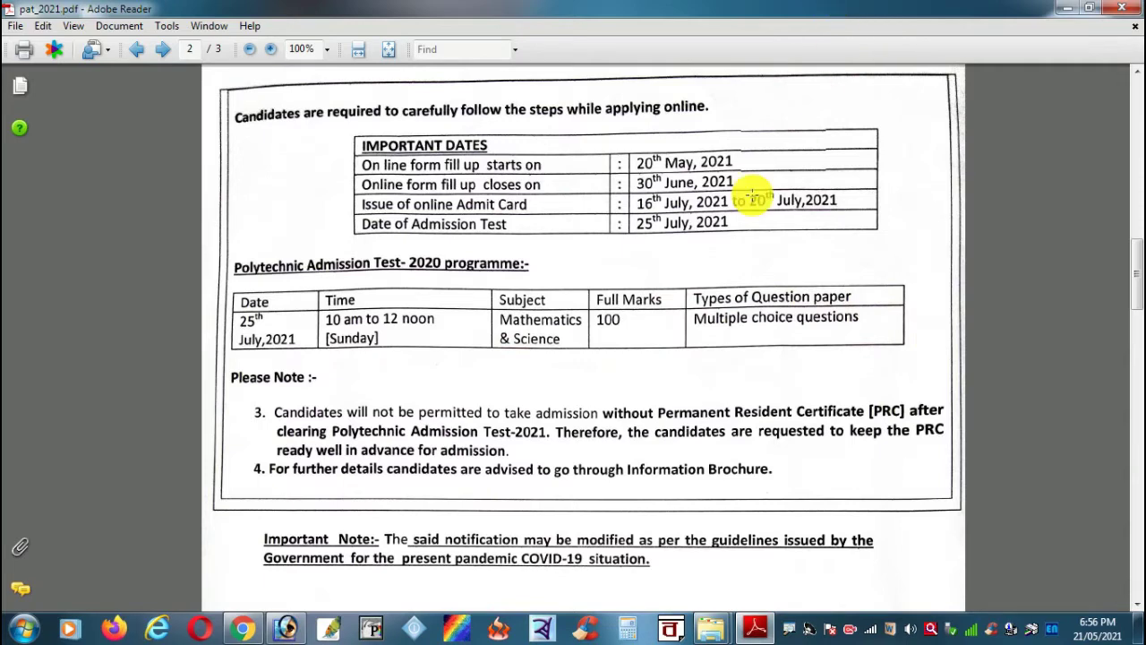
scroll(645, 345, down, 1)
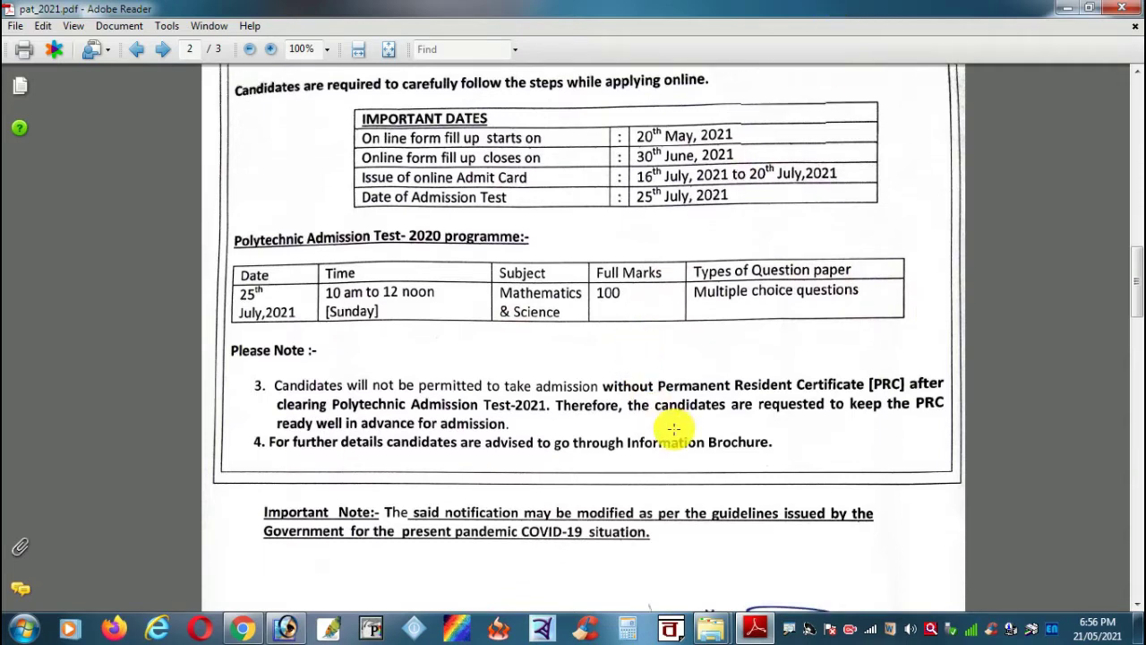
scroll(674, 429, down, 1)
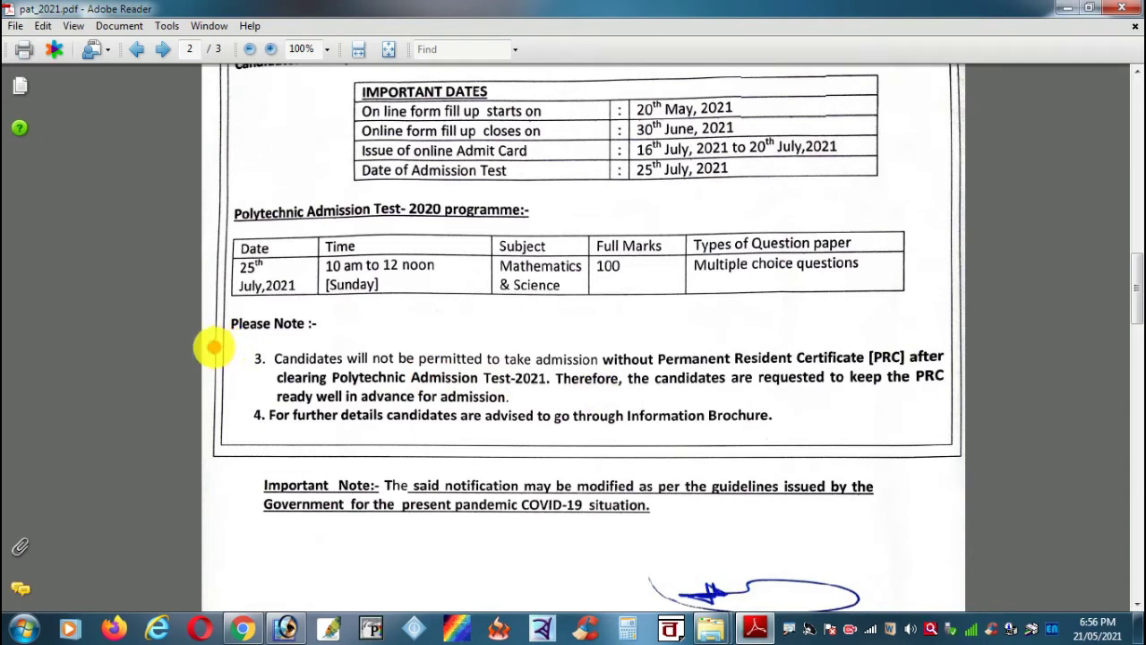
mouse_move(206, 344)
mouse_down()
mouse_move(555, 404)
mouse_move(958, 450)
mouse_up()
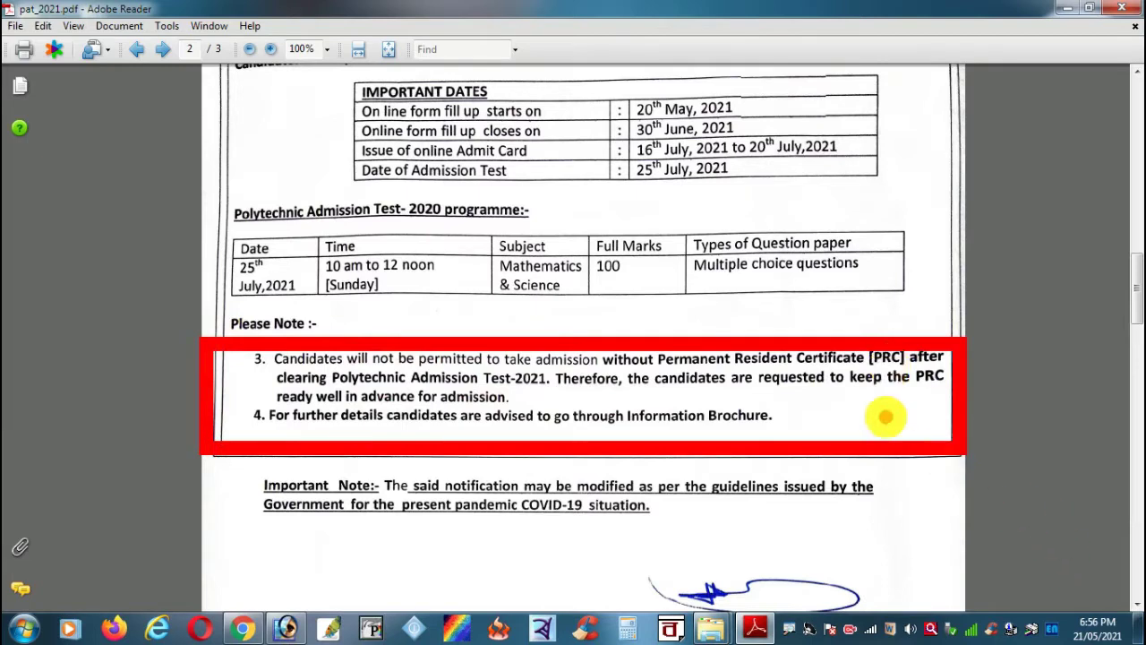
key(Escape)
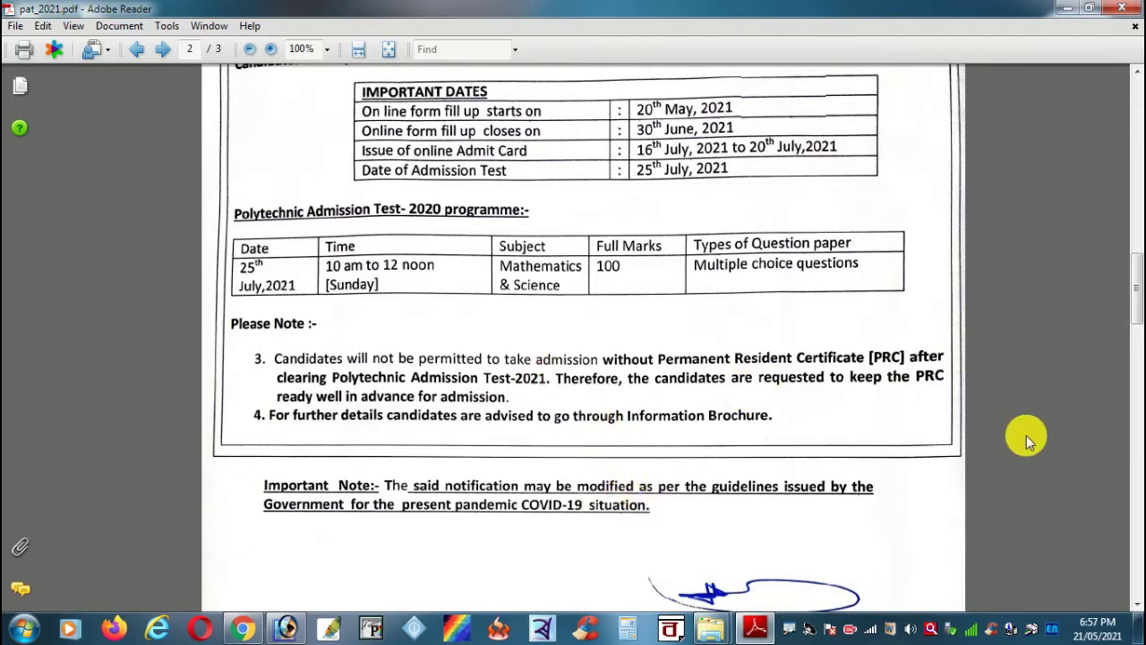
Step: Scroll down to the signatures and the request to publish in 8 newspapers by 7th May 2021
scroll(997, 441, down, 3)
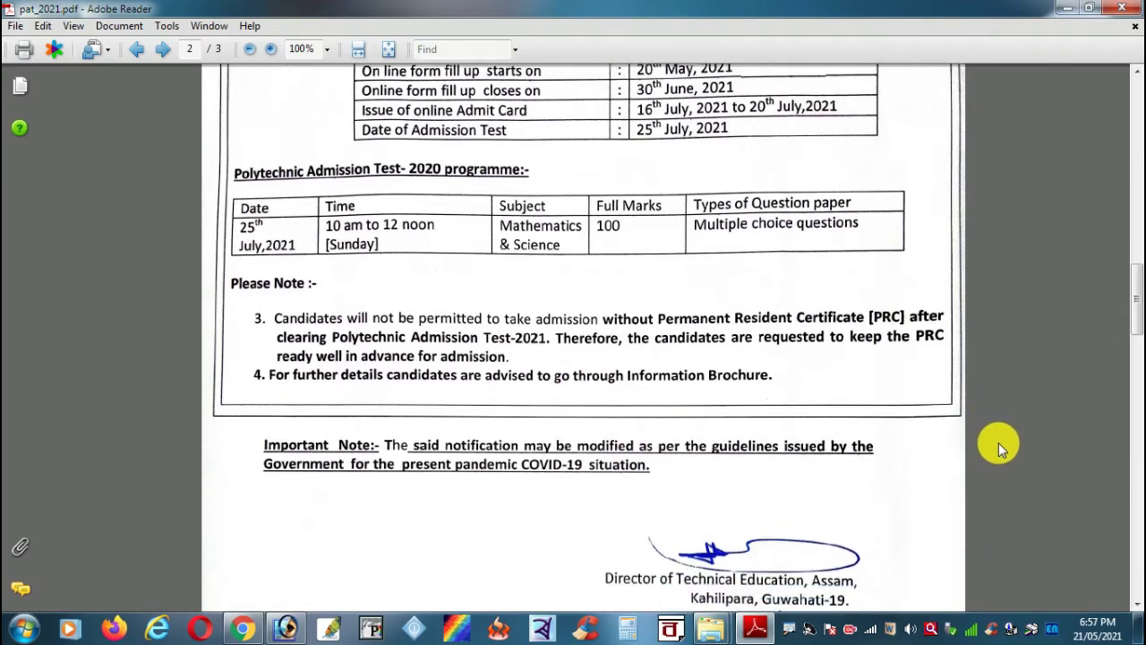
scroll(996, 442, down, 3)
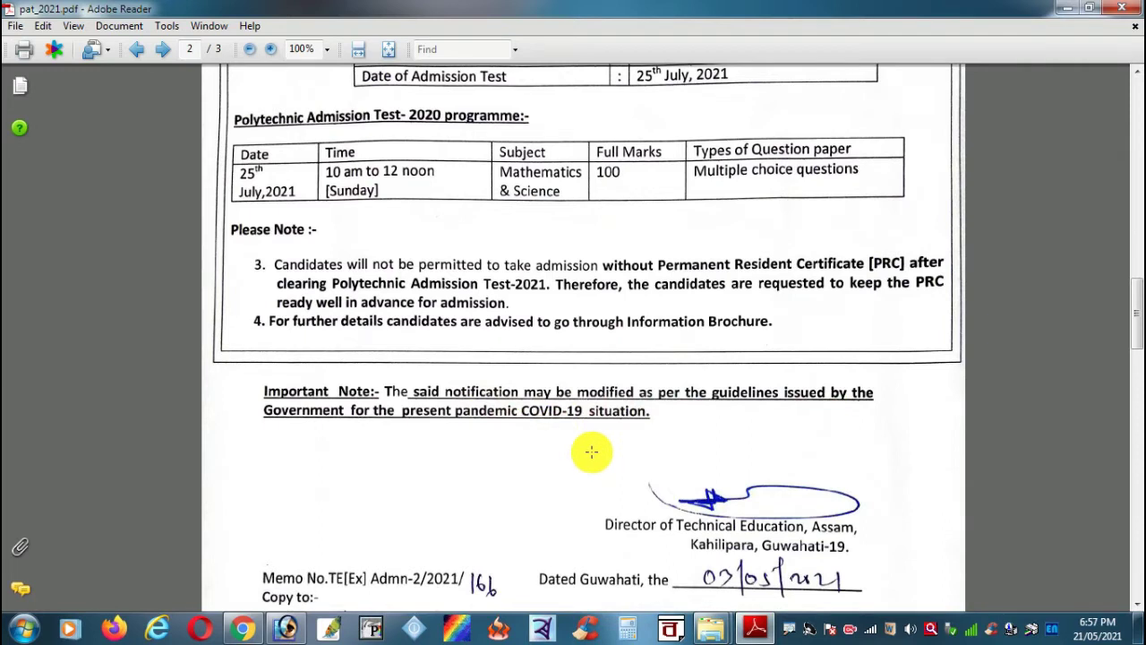
scroll(592, 452, down, 2)
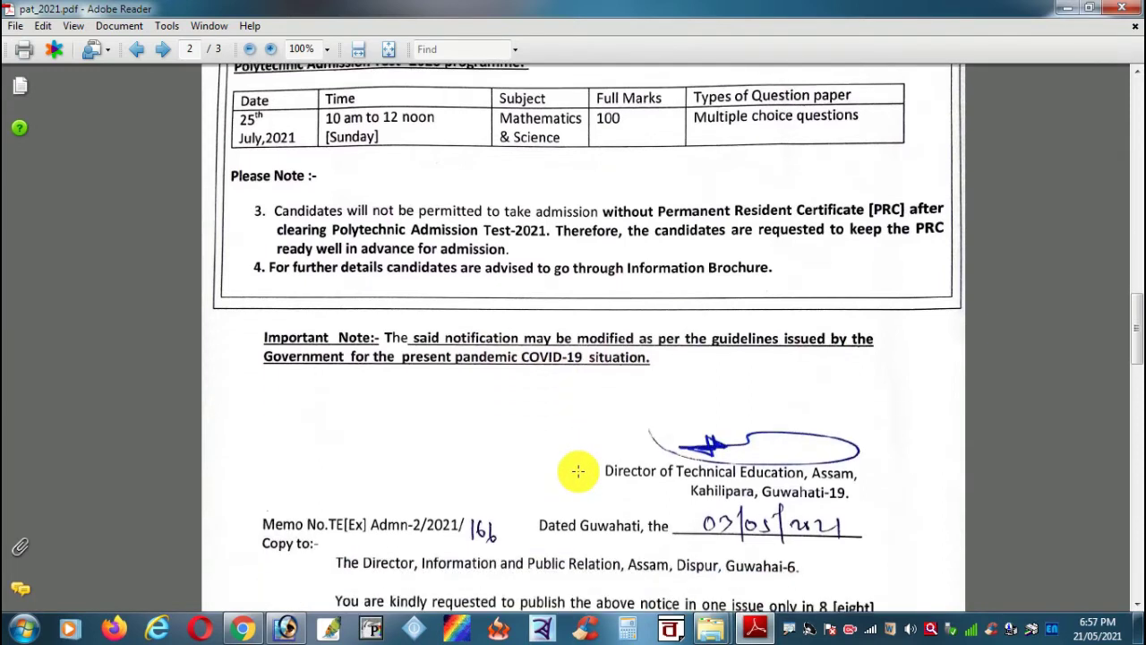
scroll(578, 471, down, 4)
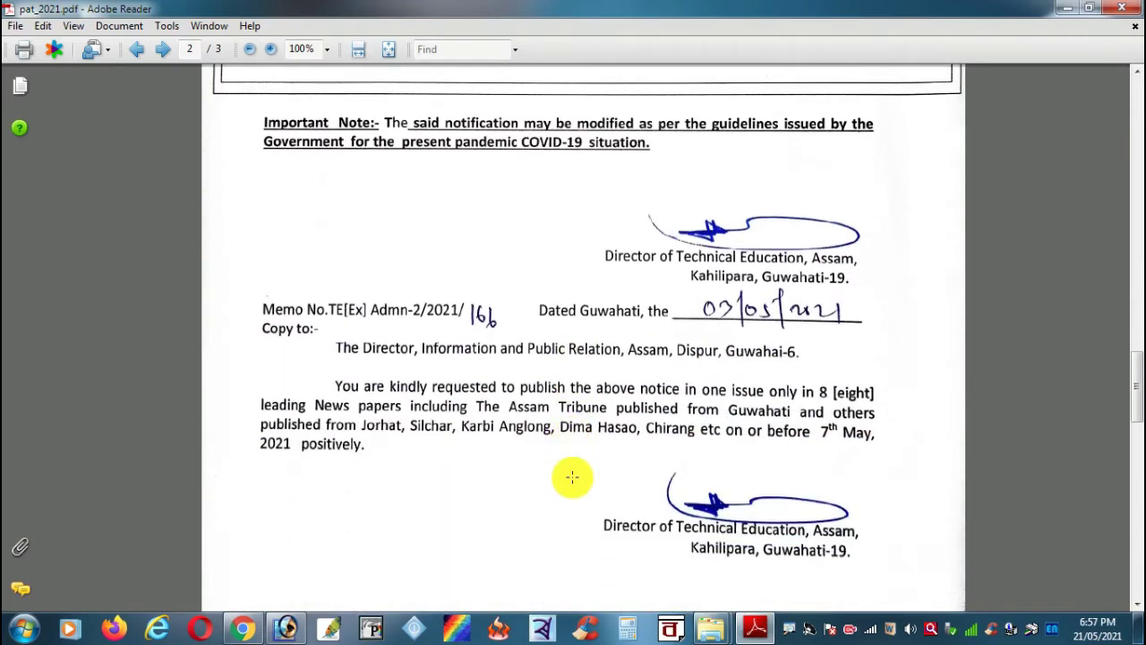
scroll(573, 477, down, 2)
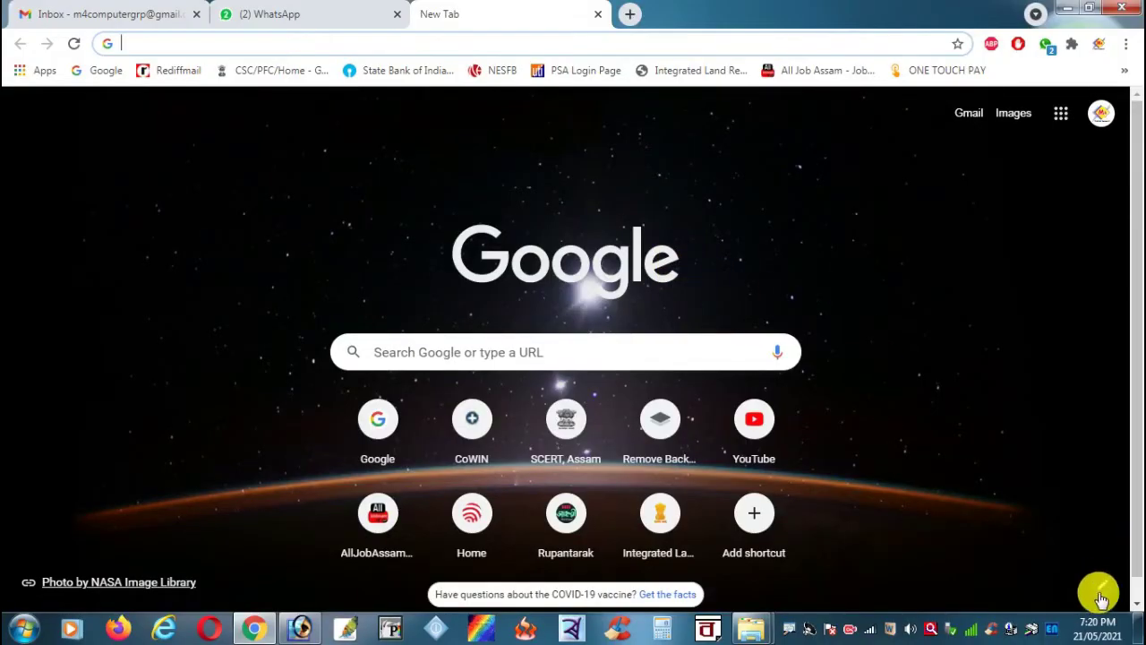
Step: Search Google for 'dte assam' starting from the Google bookmark
click(100, 71)
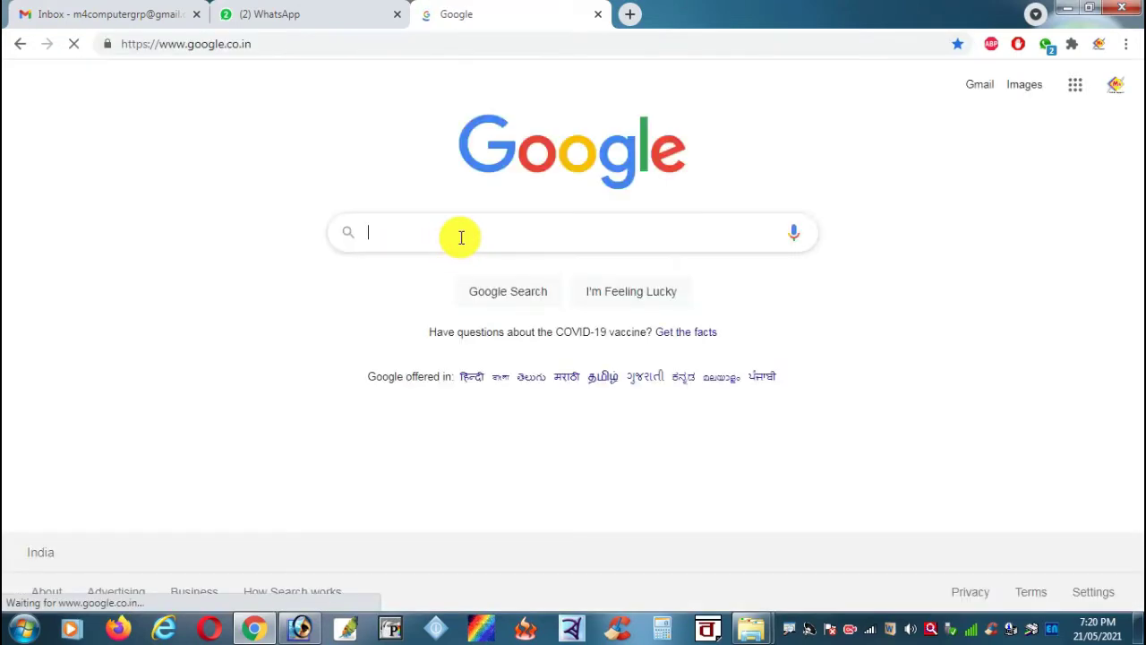
text(dte)
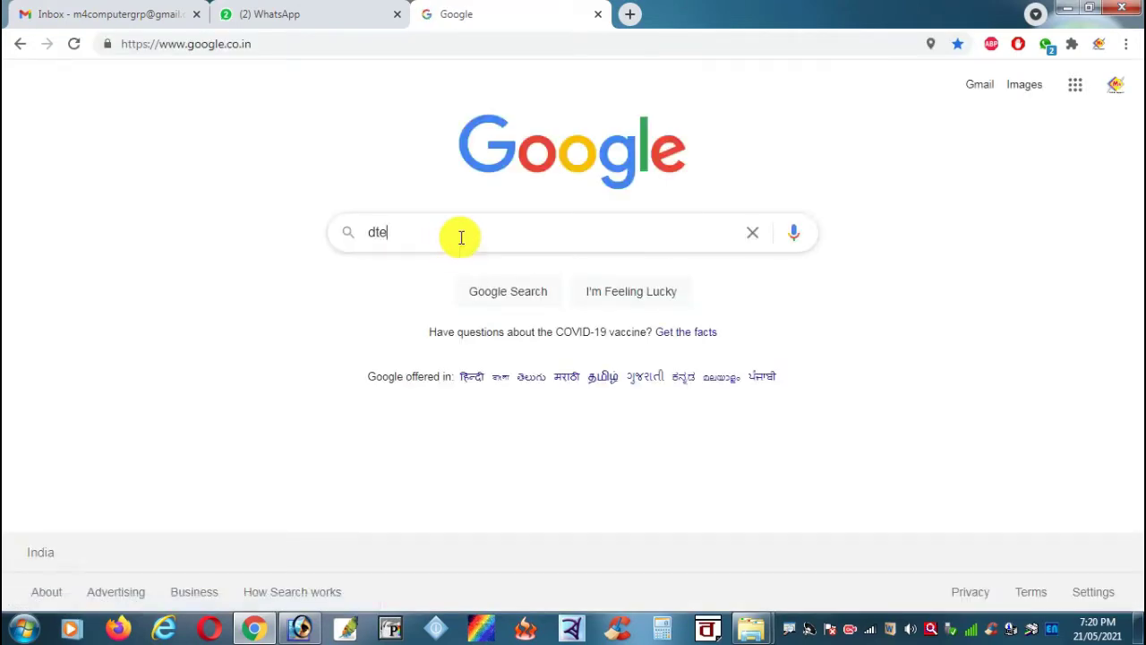
text( assam)
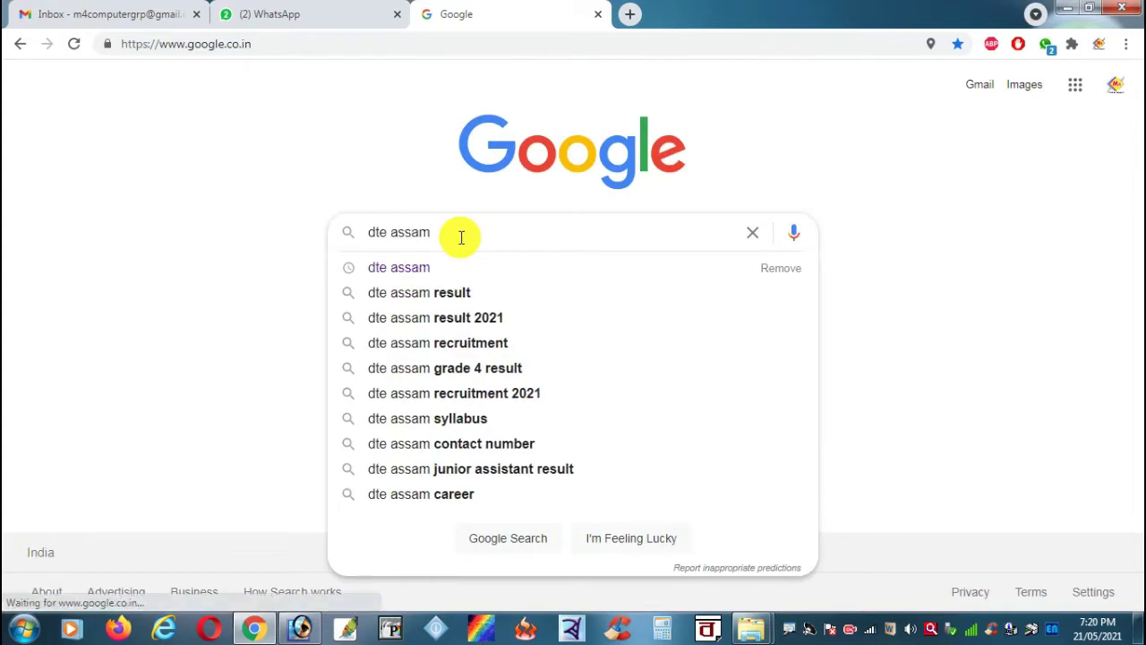
click(442, 265)
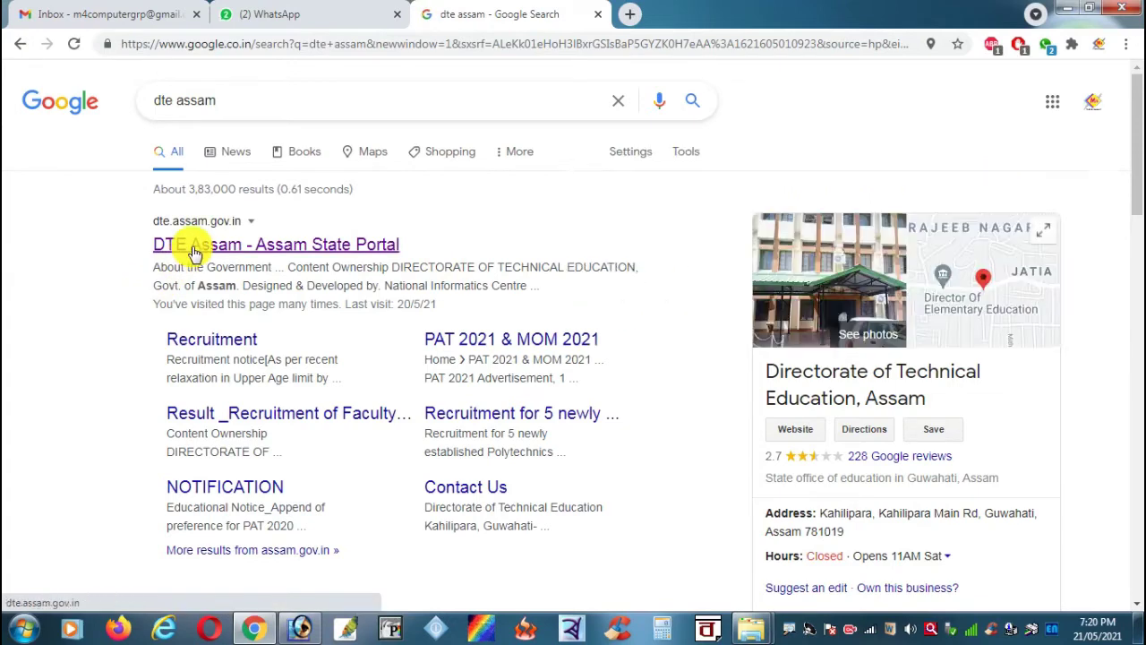
Step: Open the DTE Assam portal and follow PAT 2021 ONLINE APPLICATION to the pat2021.online page
click(192, 252)
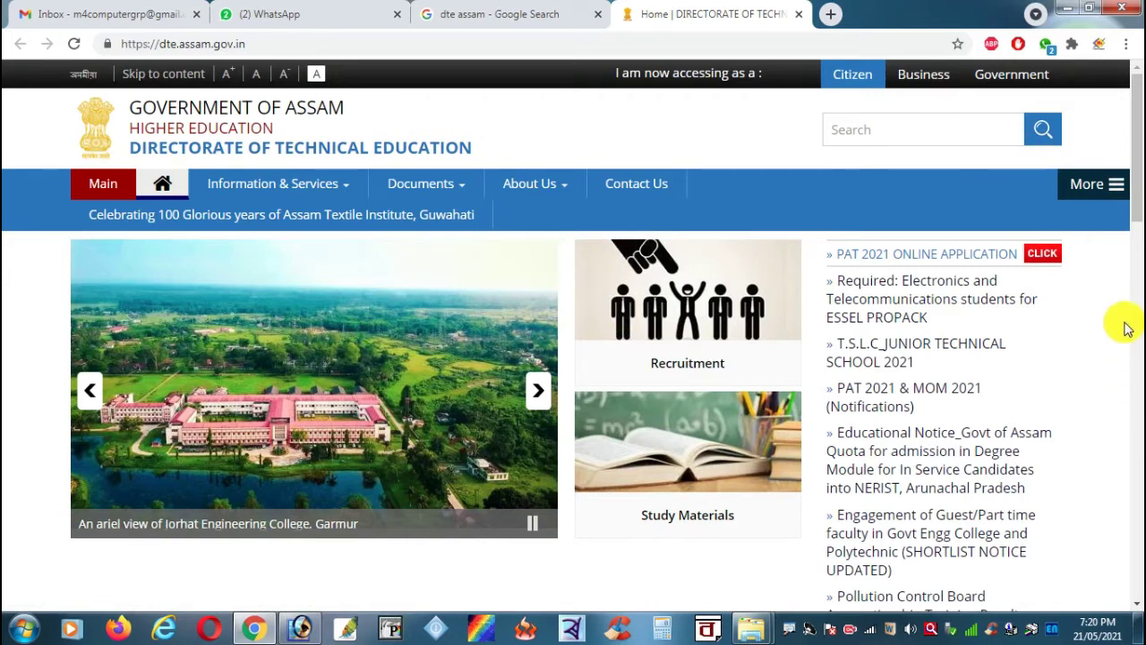
click(957, 263)
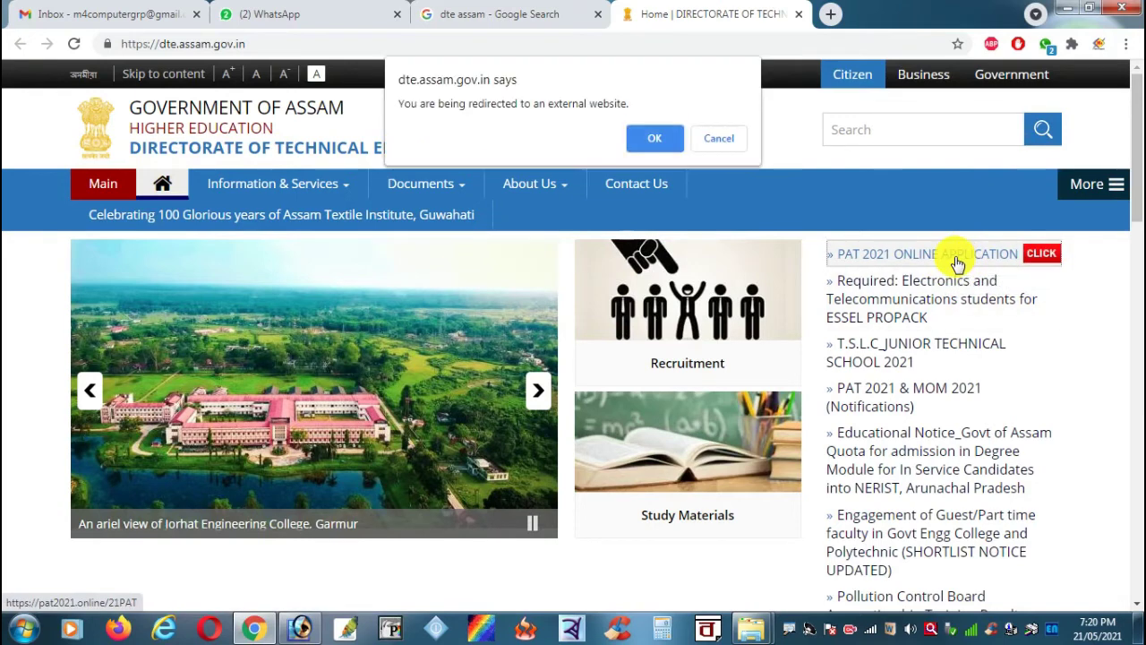
click(658, 139)
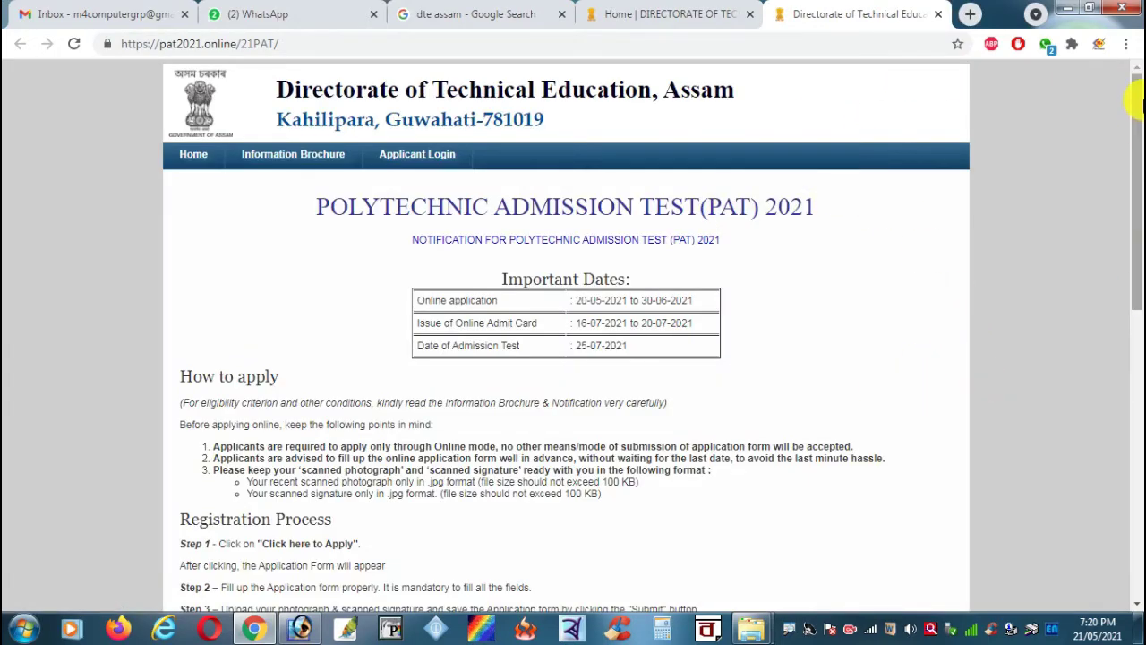
drag(1137, 125, 1136, 430)
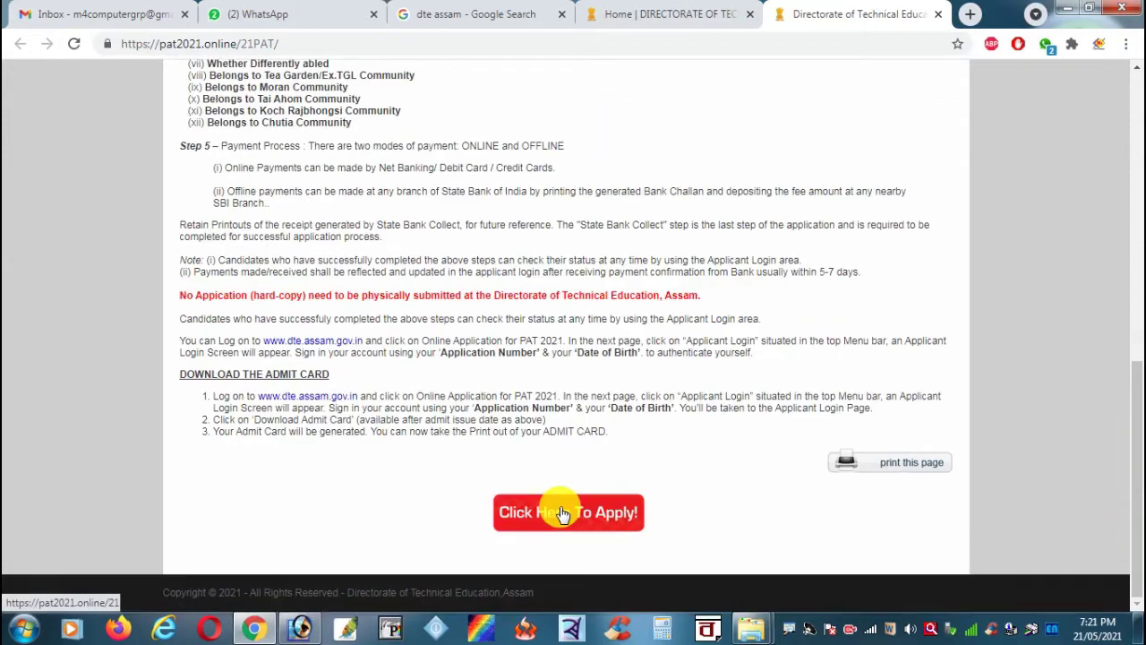
Step: Open the form via 'Click Here To Apply!' and scroll through its fields
click(559, 512)
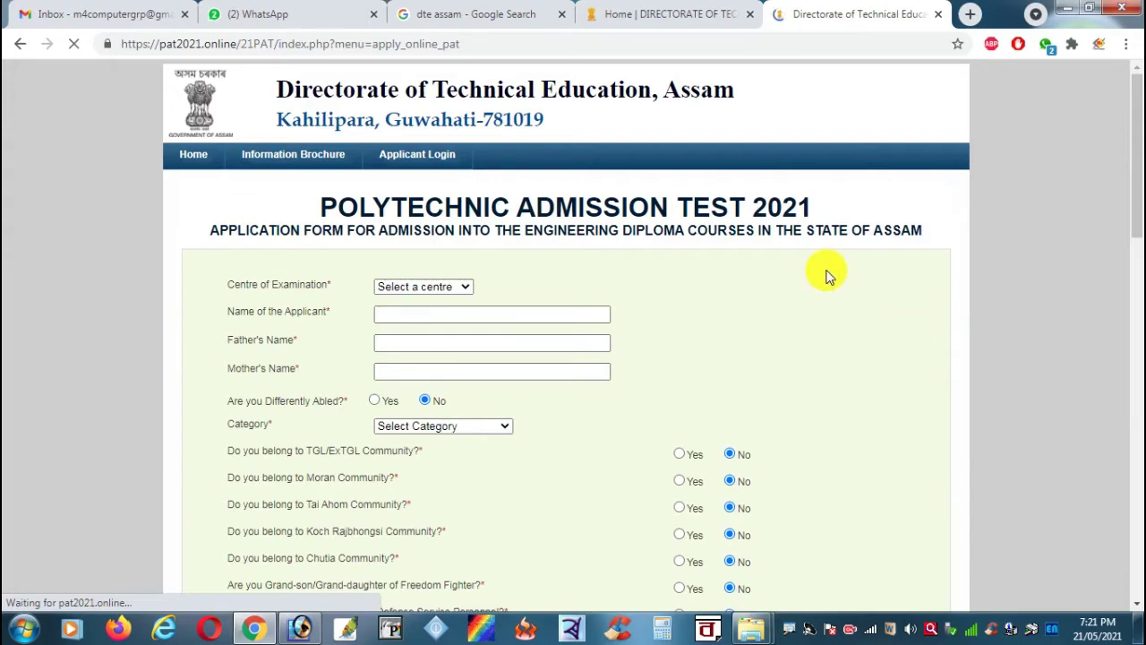
scroll(824, 278, down, 6)
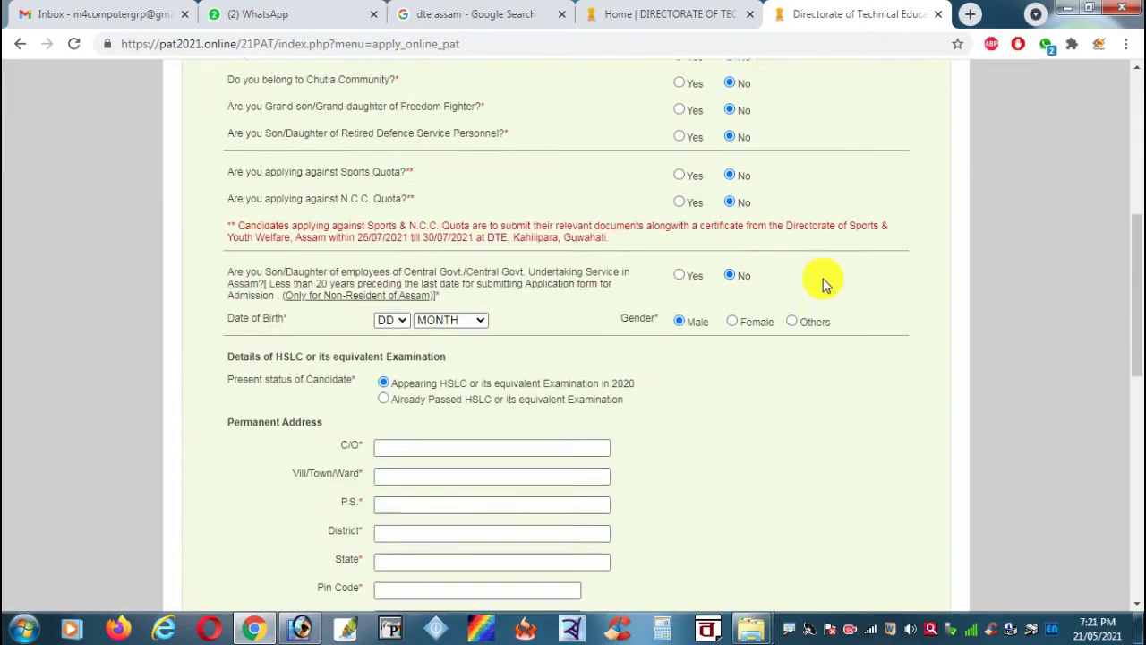
scroll(815, 296, down, 5)
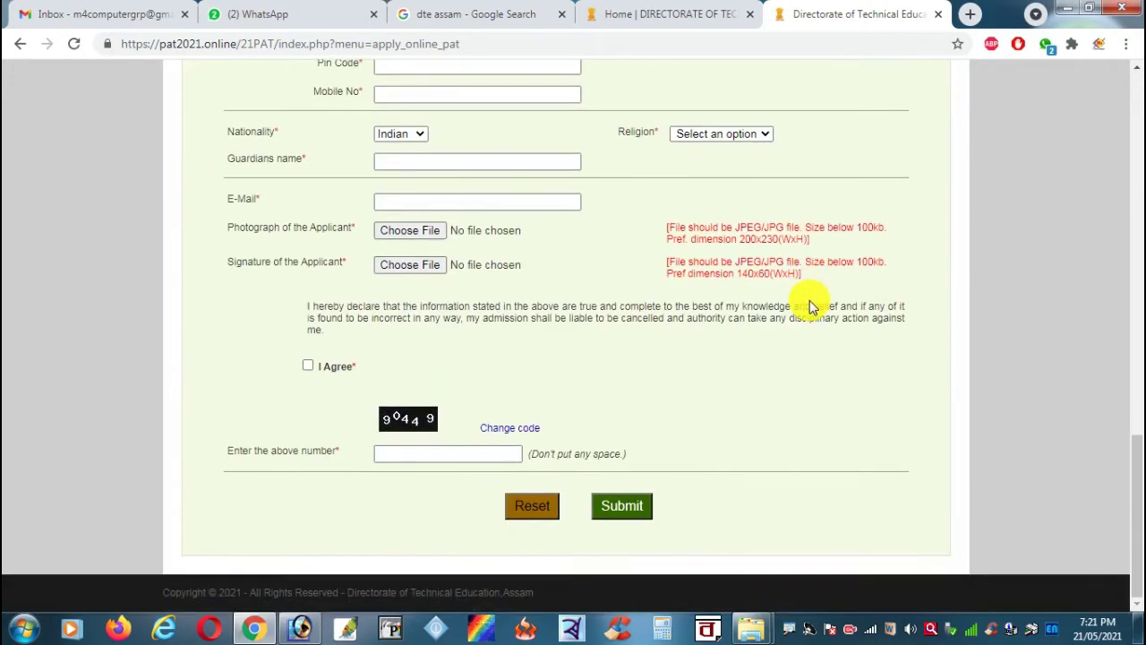
scroll(806, 303, up, 12)
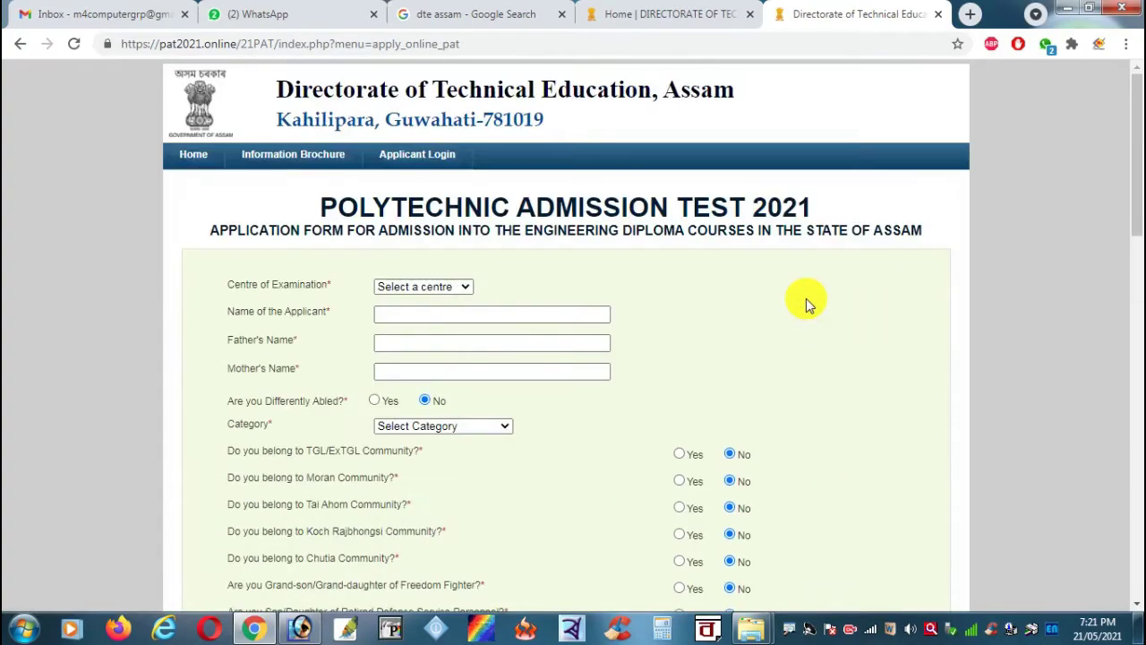
drag(1134, 218, 1139, 573)
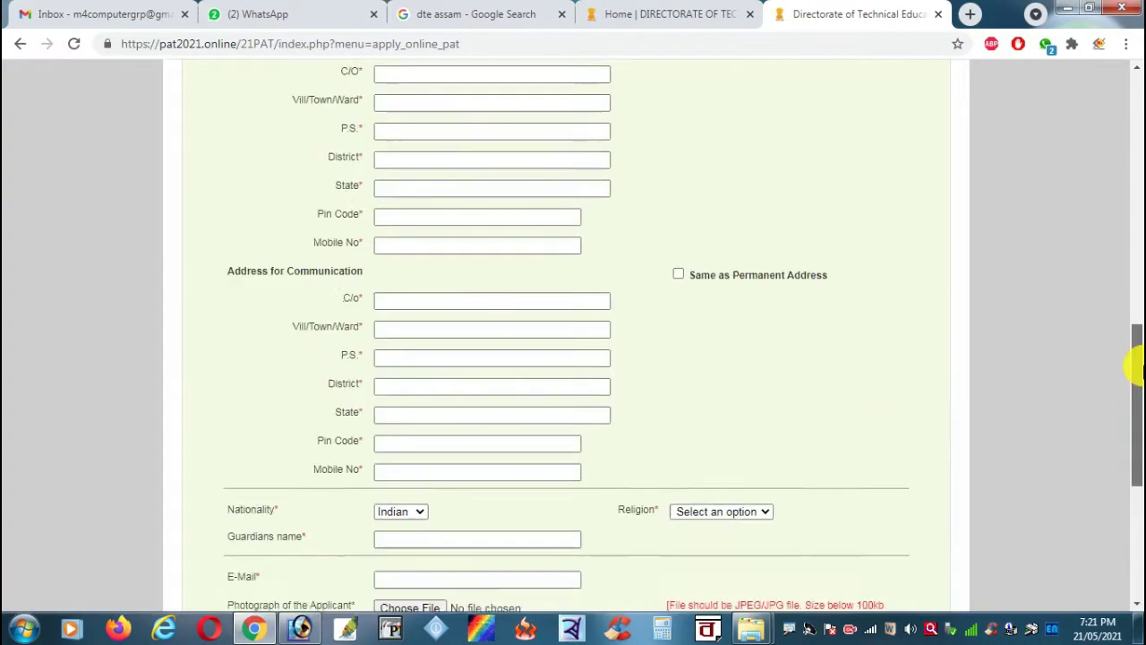
mouse_move(1134, 377)
mouse_down()
mouse_move(1133, 233)
mouse_move(1134, 257)
mouse_up()
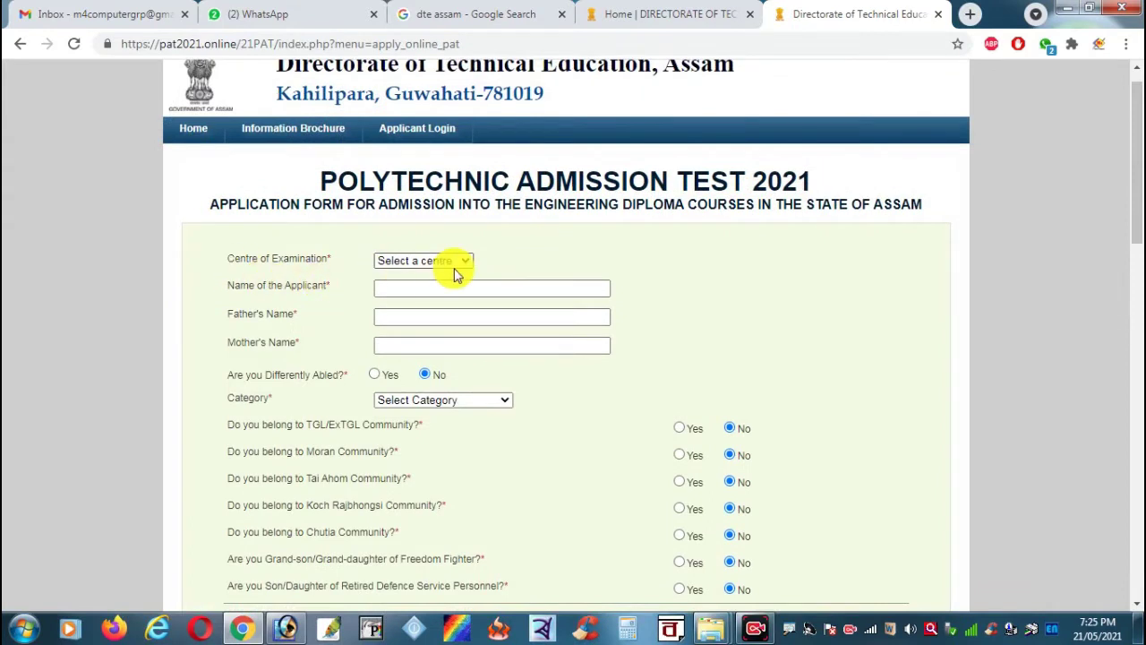
Step: Preview the exam Centre and Category lists without choosing, leaving Differently Abled at No
click(454, 267)
drag(471, 302, 475, 269)
click(578, 267)
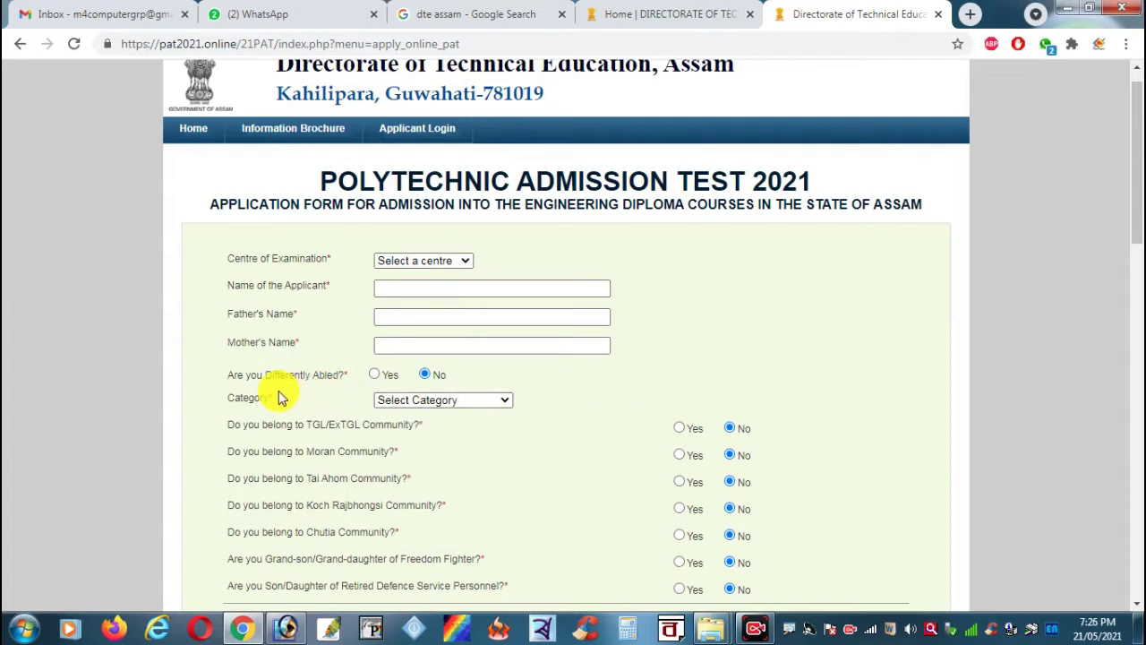
click(381, 376)
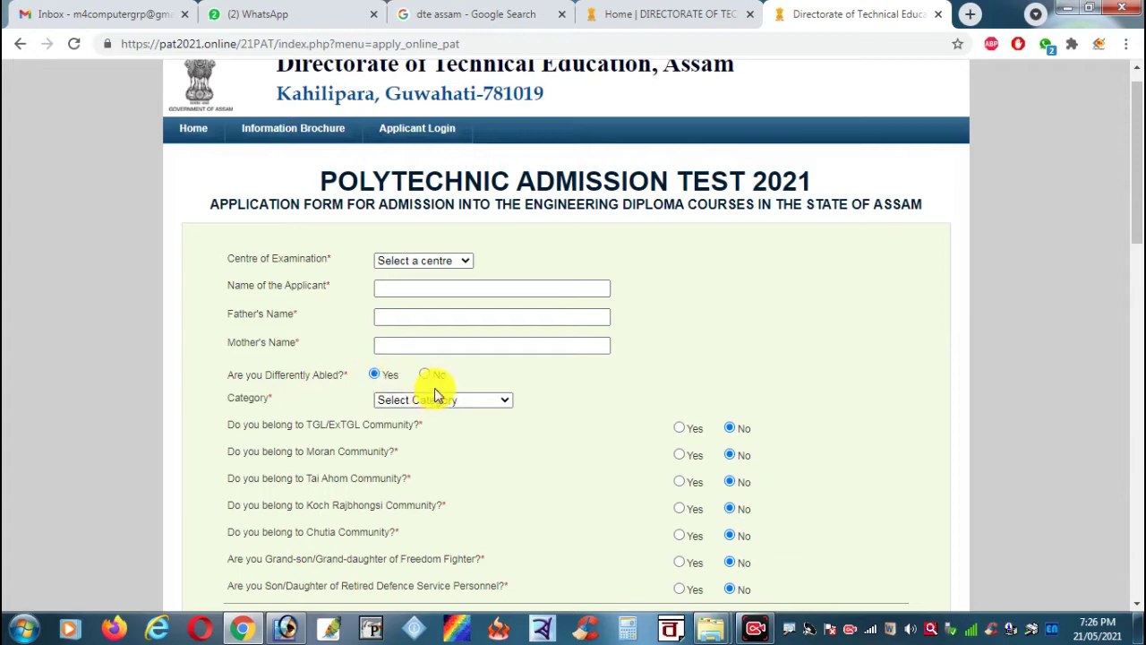
click(425, 374)
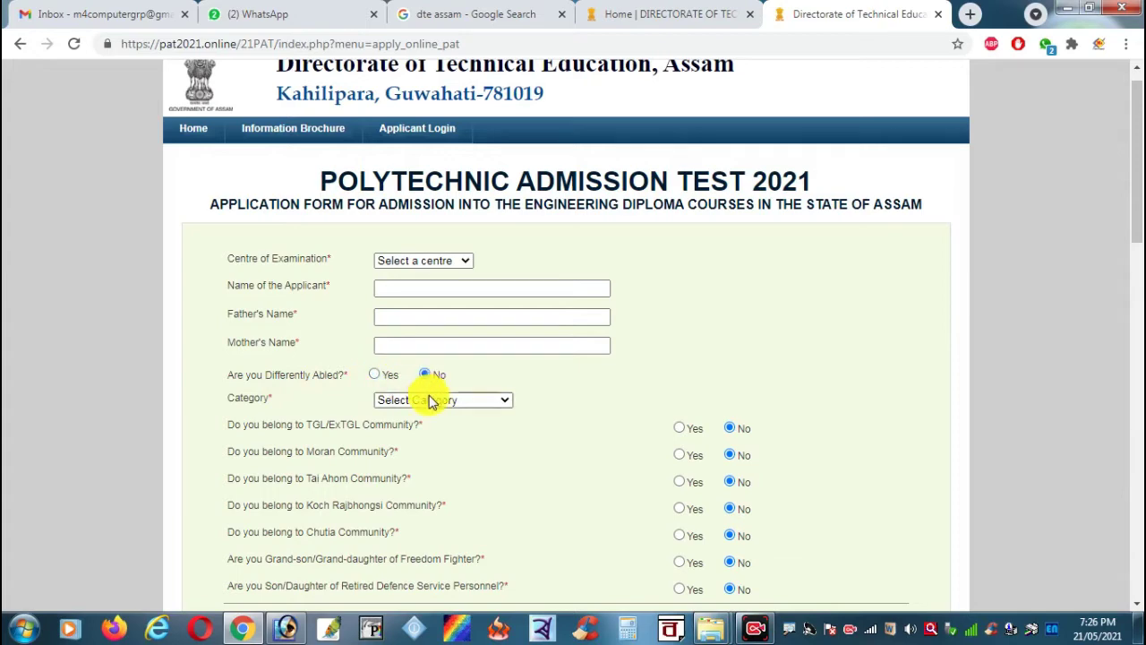
click(490, 399)
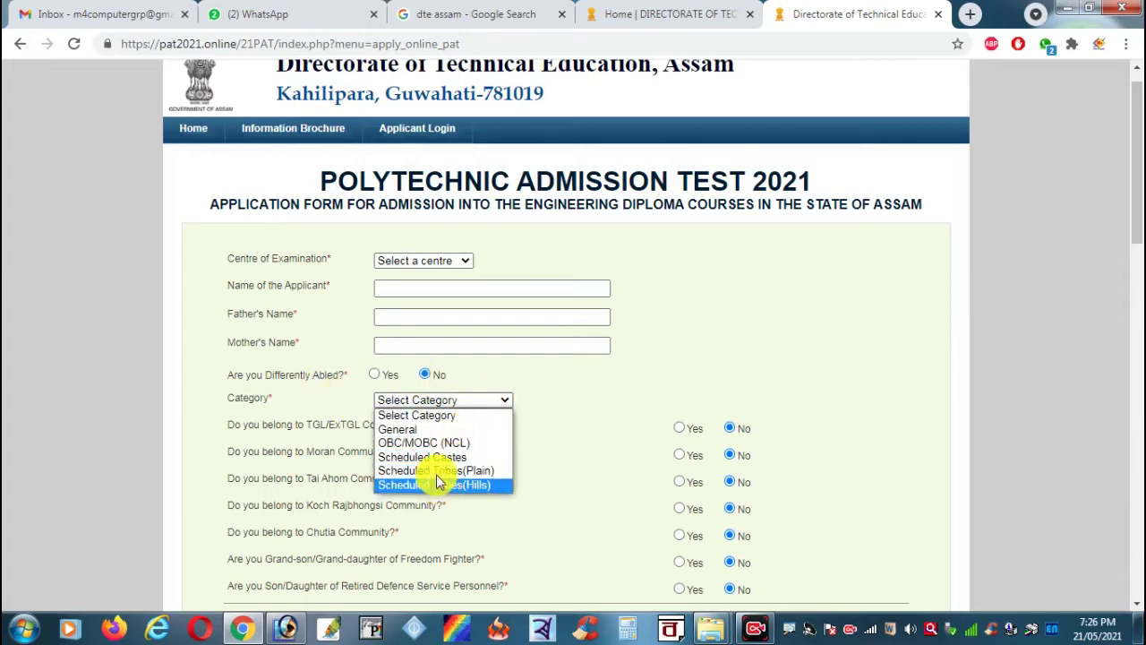
click(618, 403)
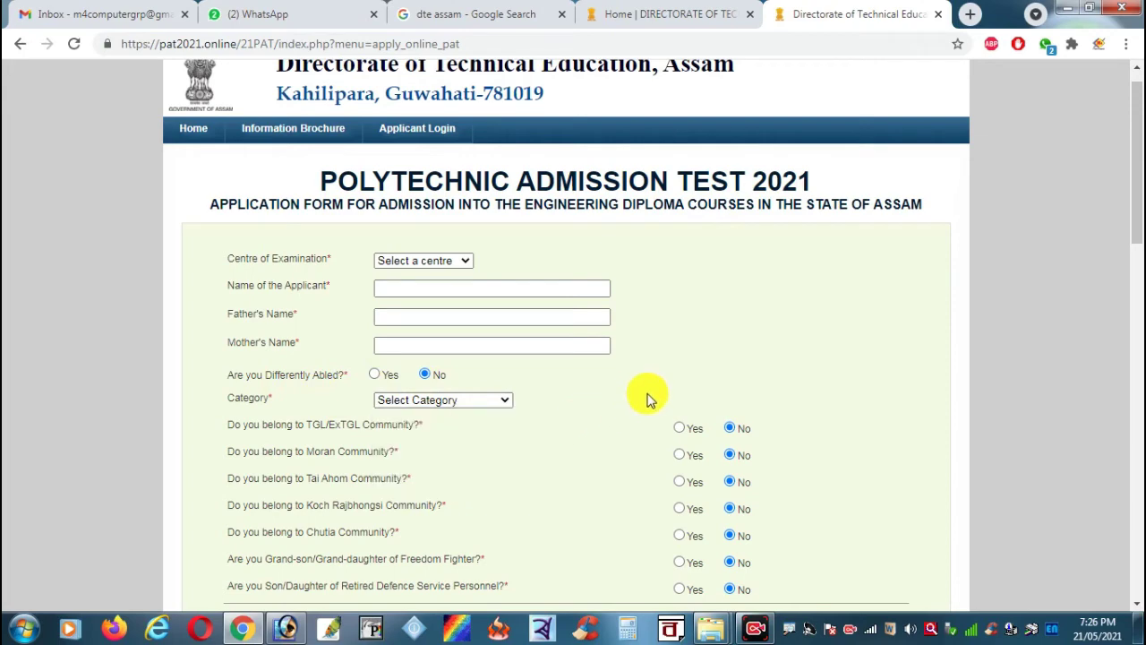
scroll(647, 394, down, 2)
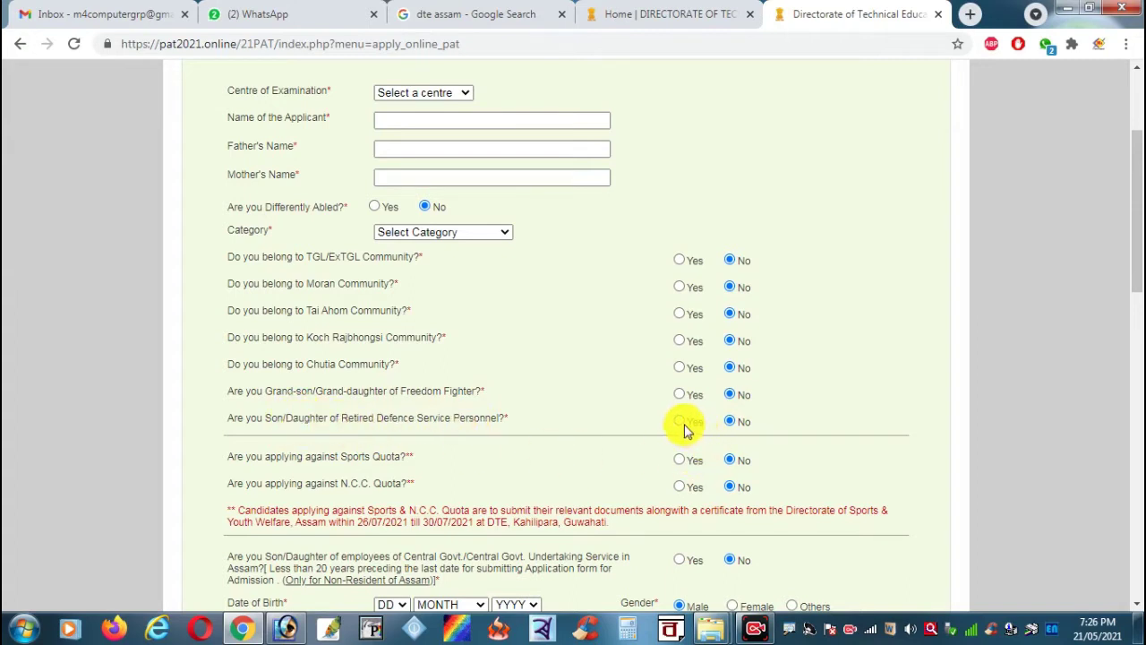
Step: Select 'Already Passed HSLC or its equivalent Examination' under Present status of Candidate
drag(343, 420, 520, 427)
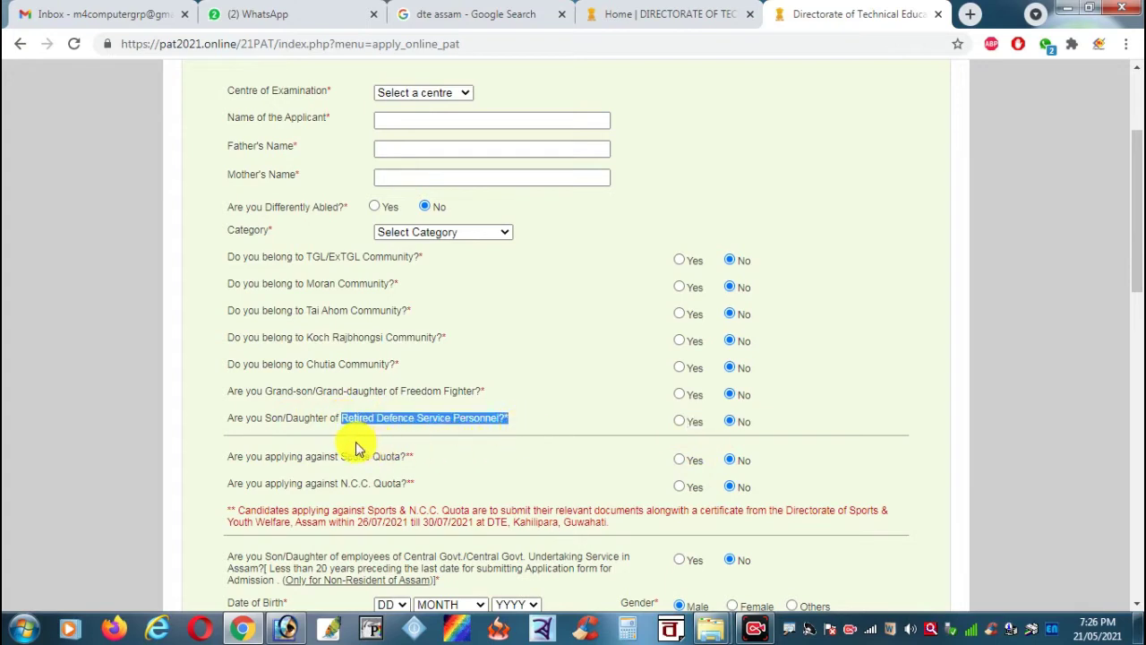
click(549, 391)
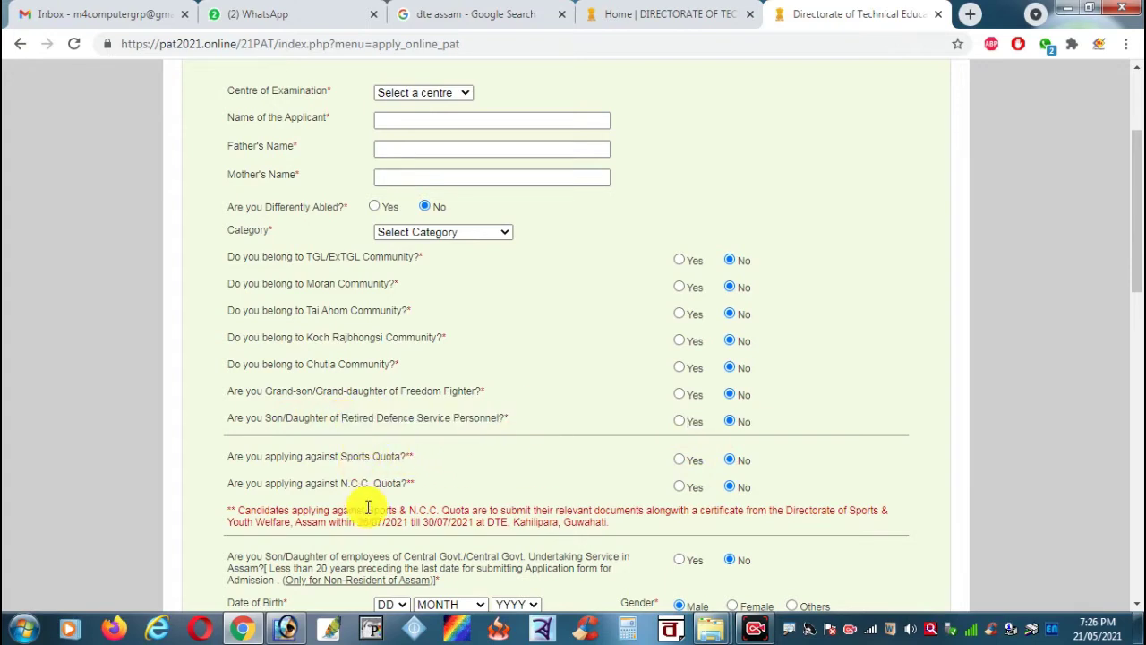
scroll(673, 479, down, 3)
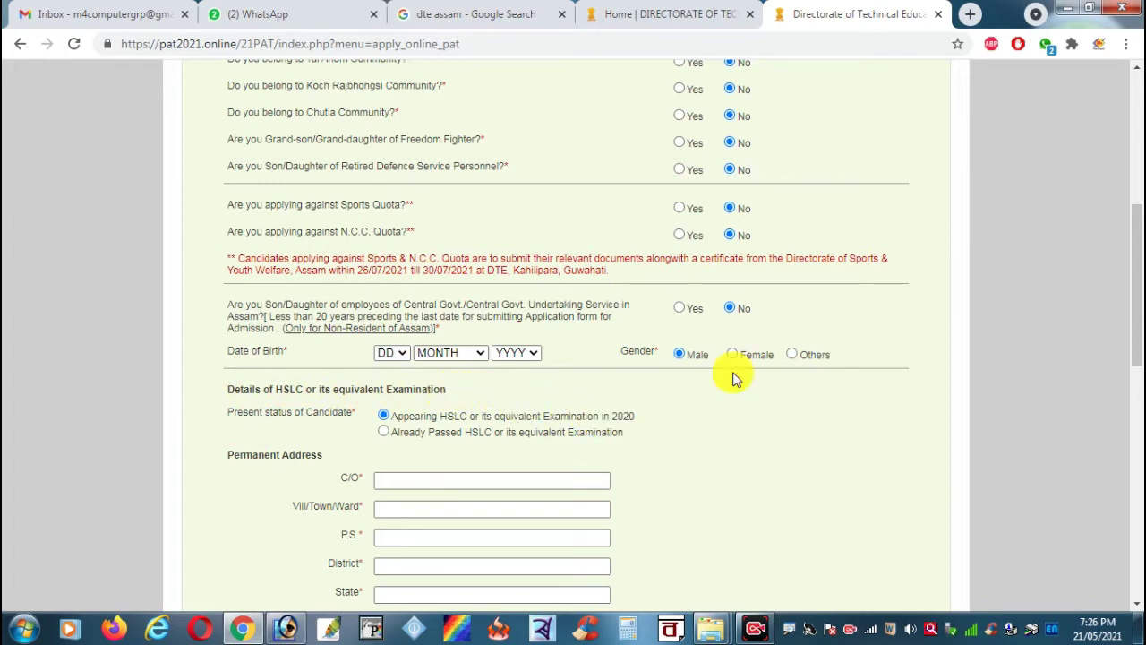
drag(1134, 286, 1136, 316)
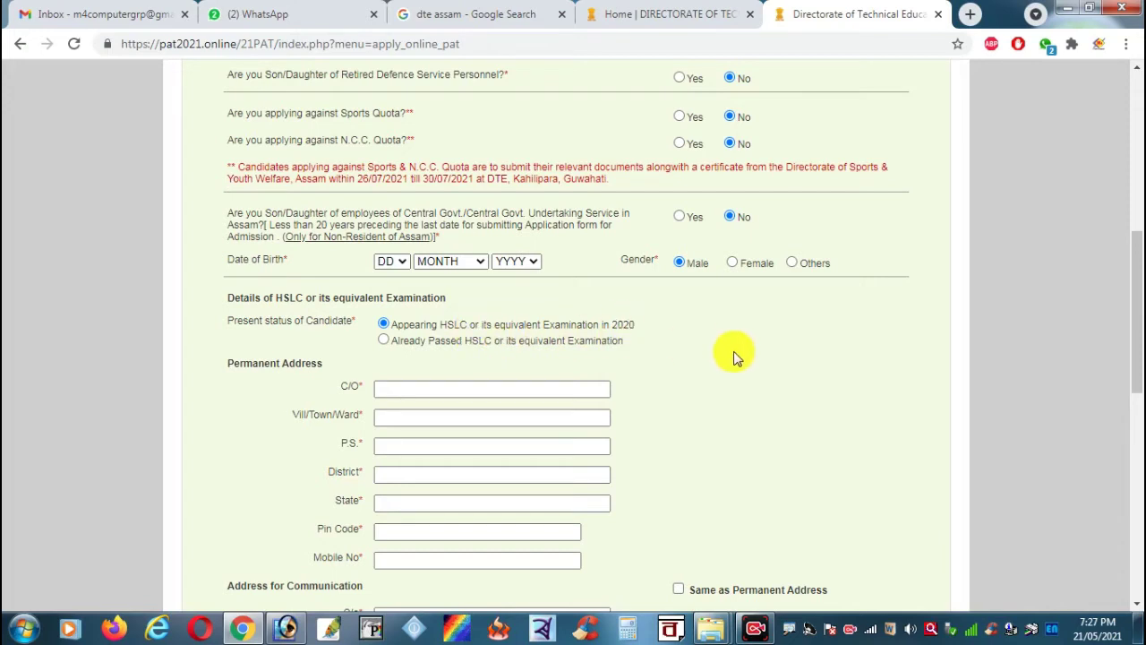
click(384, 341)
click(409, 369)
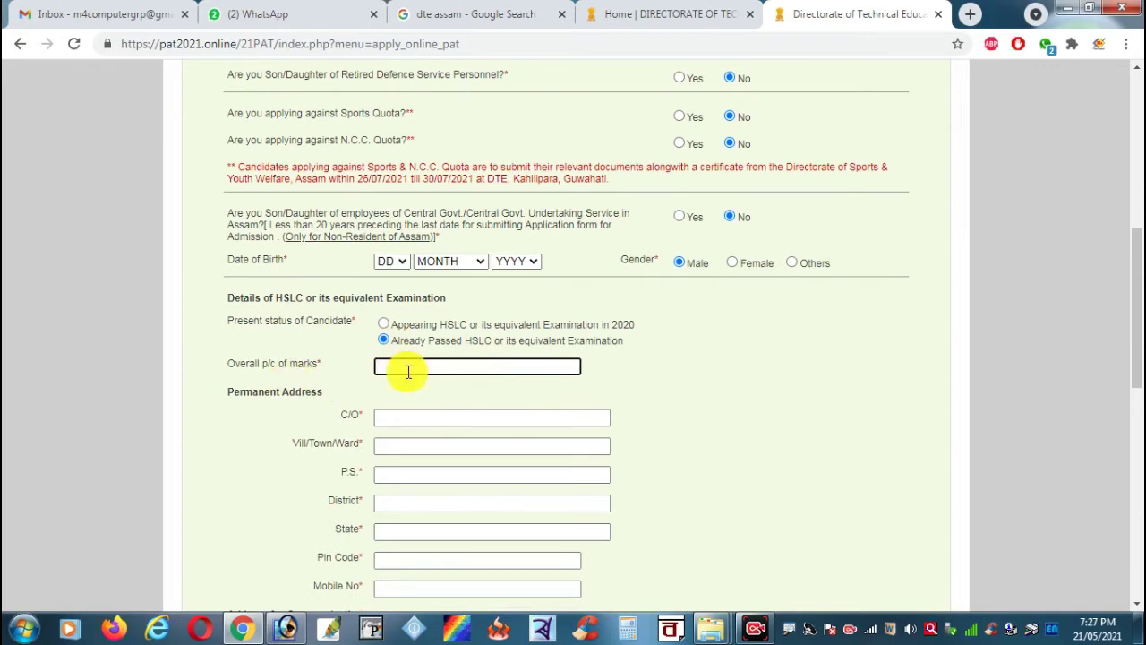
scroll(430, 388, down, 2)
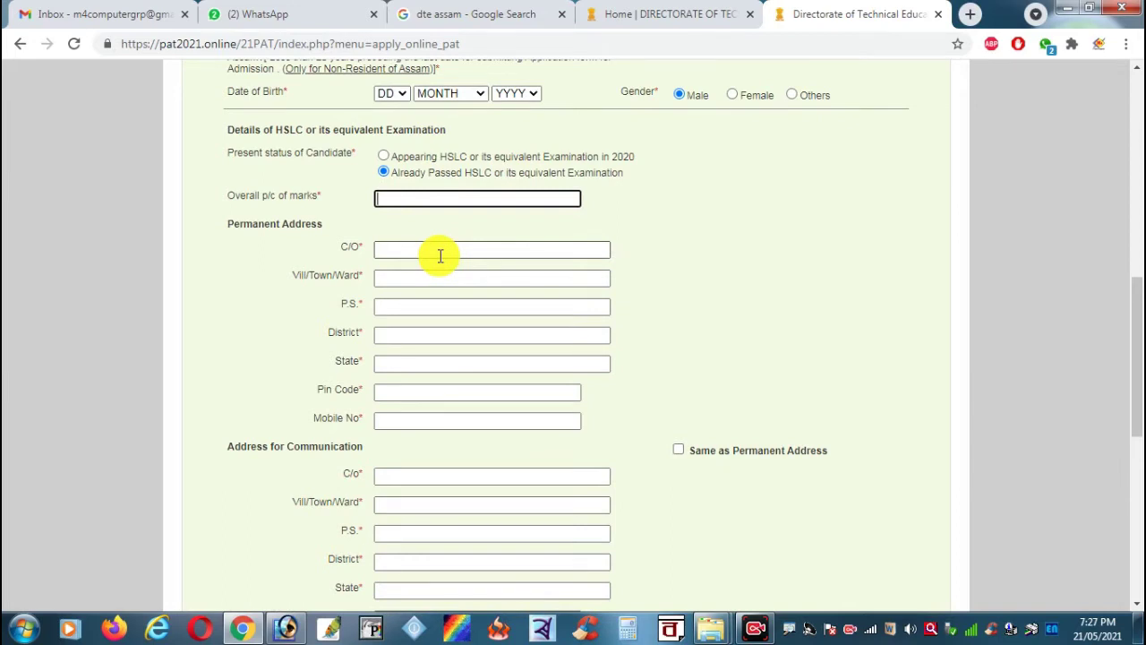
click(440, 256)
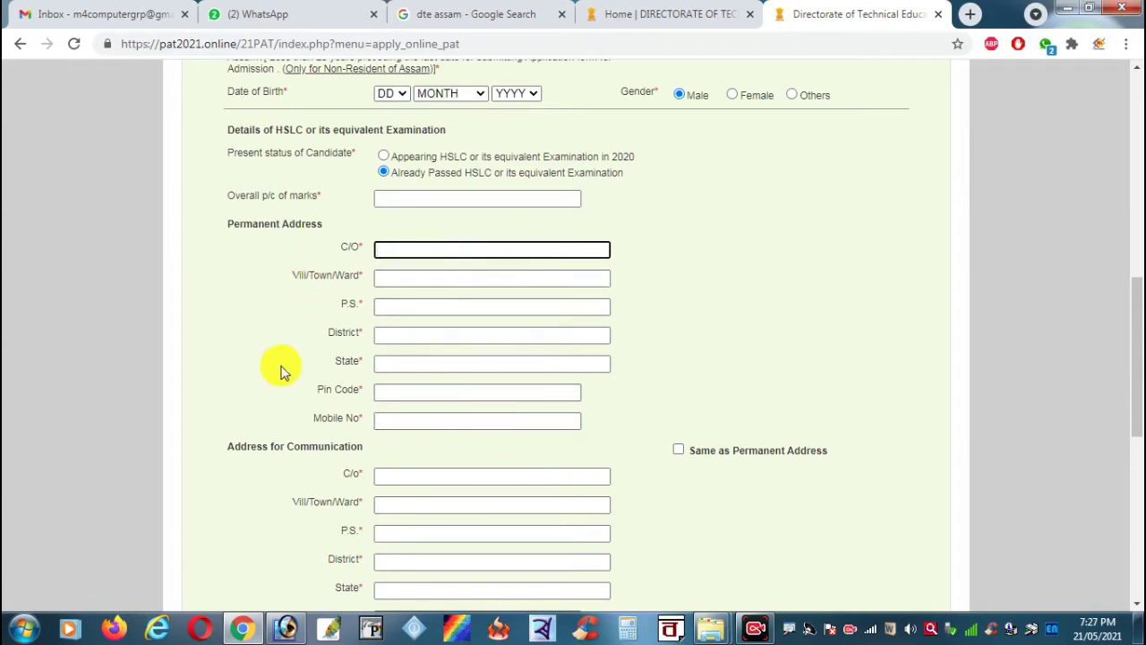
Step: Tick 'Same as Permanent Address', then move past Religion and Guardian's name to the E-Mail field
click(680, 451)
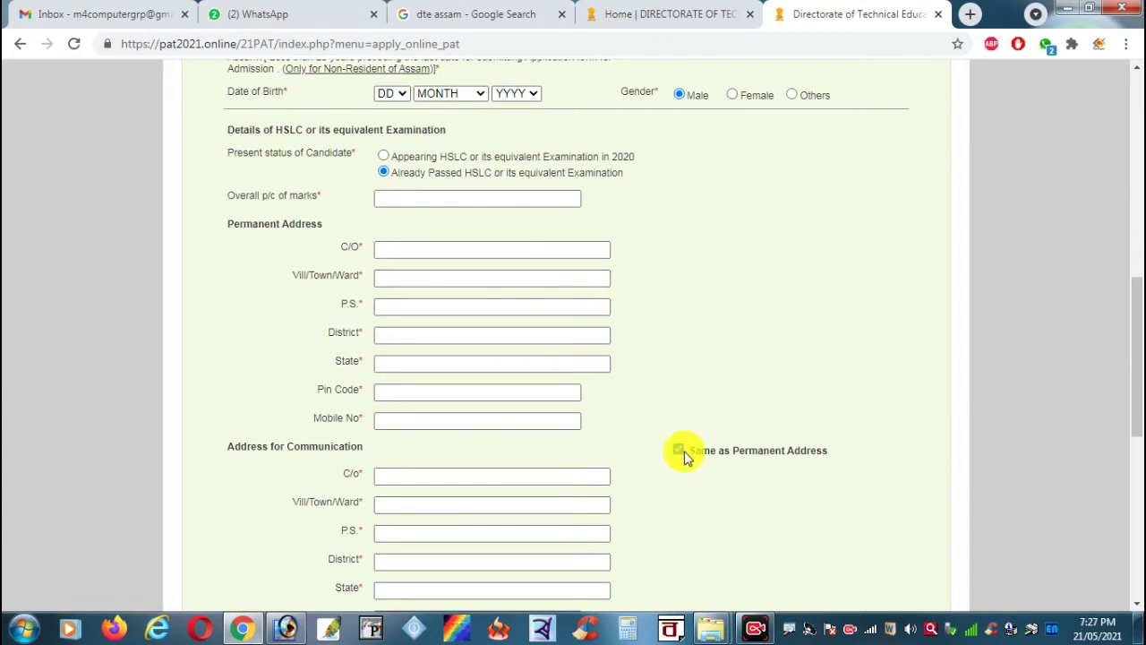
scroll(679, 492, down, 4)
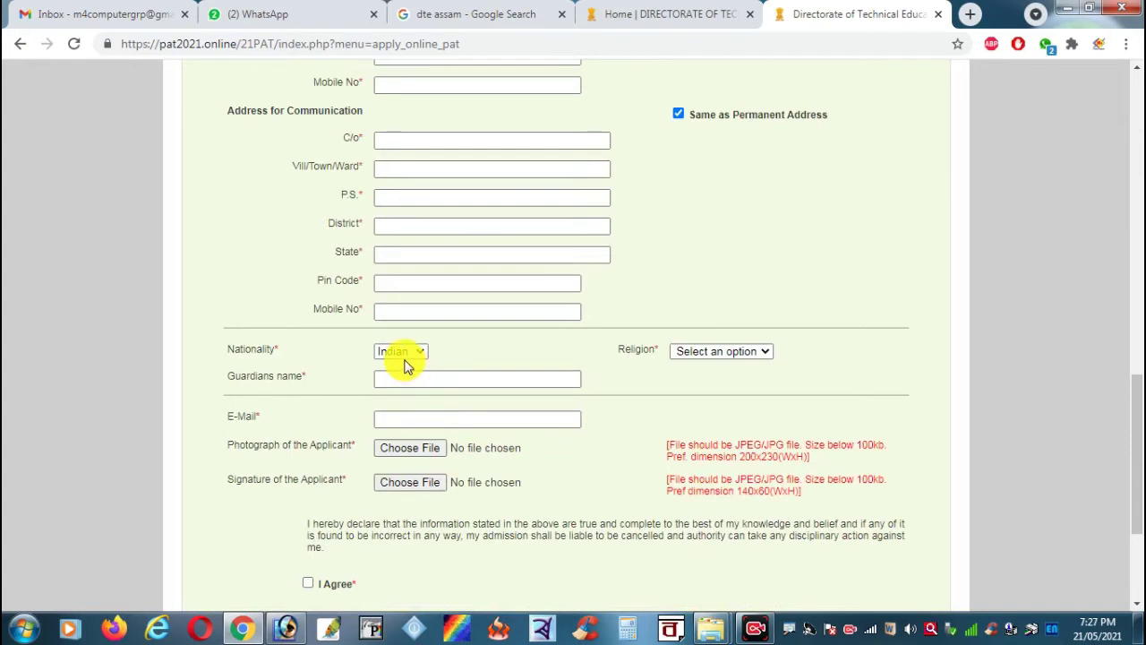
click(750, 358)
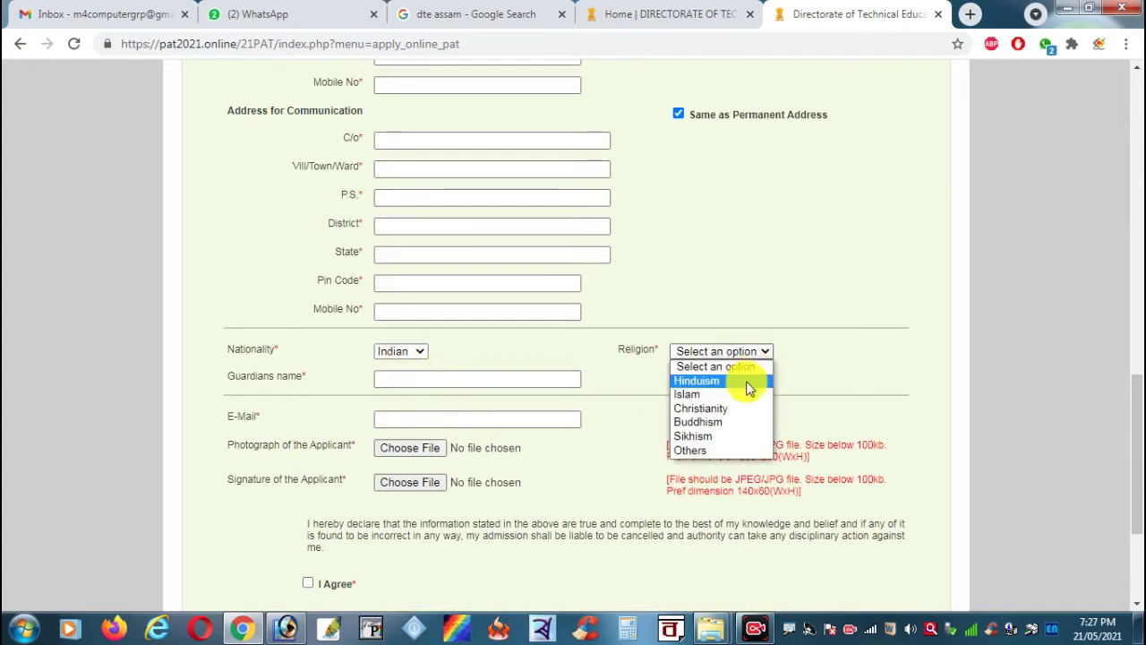
click(725, 294)
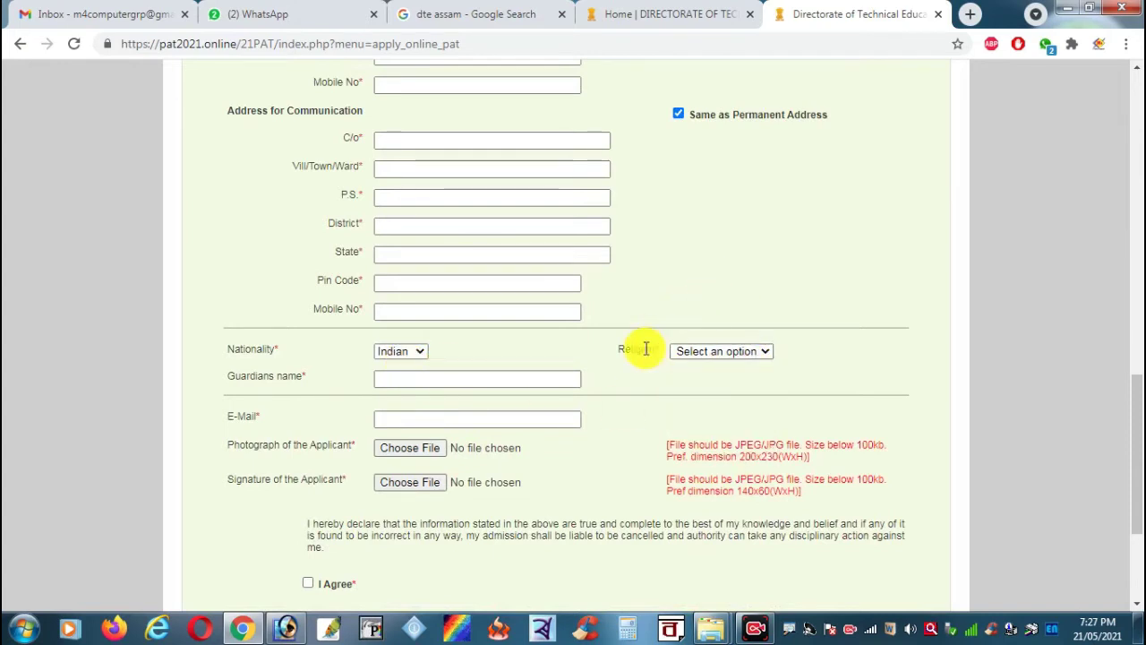
click(500, 381)
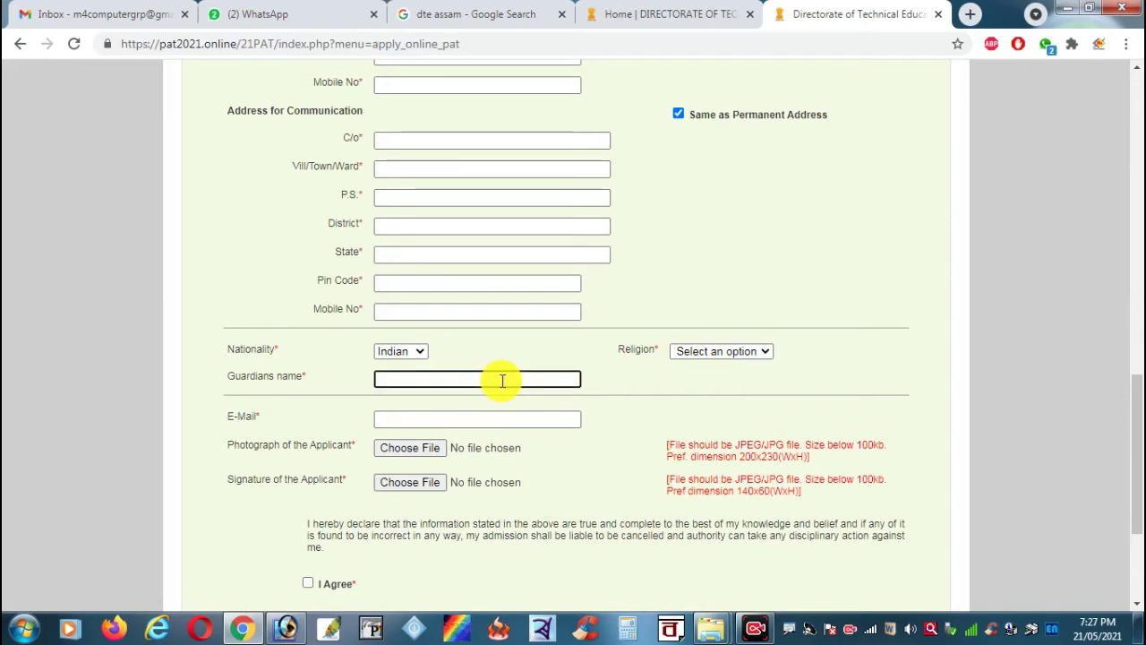
scroll(686, 371, down, 2)
click(525, 251)
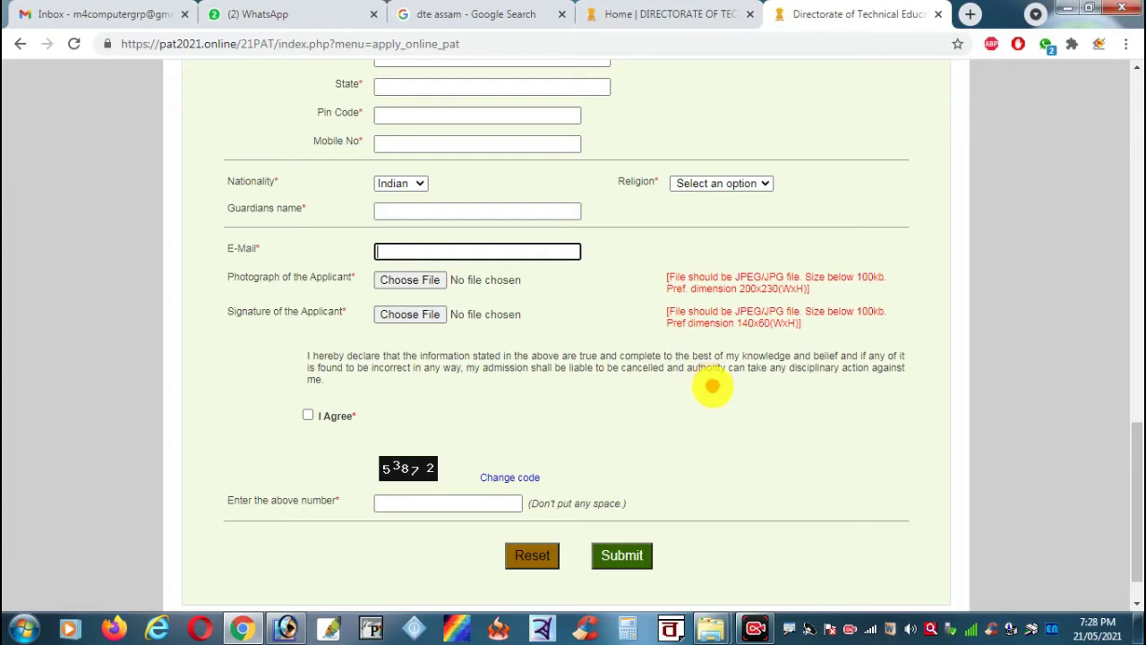
mouse_move(665, 274)
mouse_down()
mouse_move(901, 350)
mouse_move(903, 334)
mouse_up()
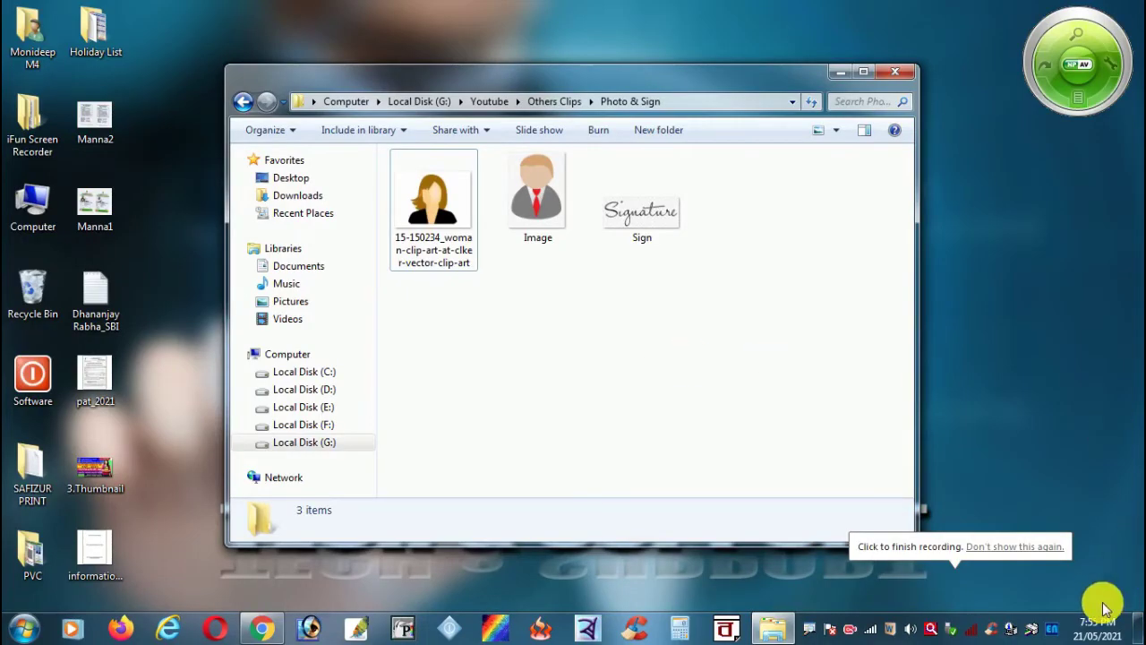
Step: Launch Paint and drag the Image photo from the Photo & Sign folder onto its canvas
click(24, 628)
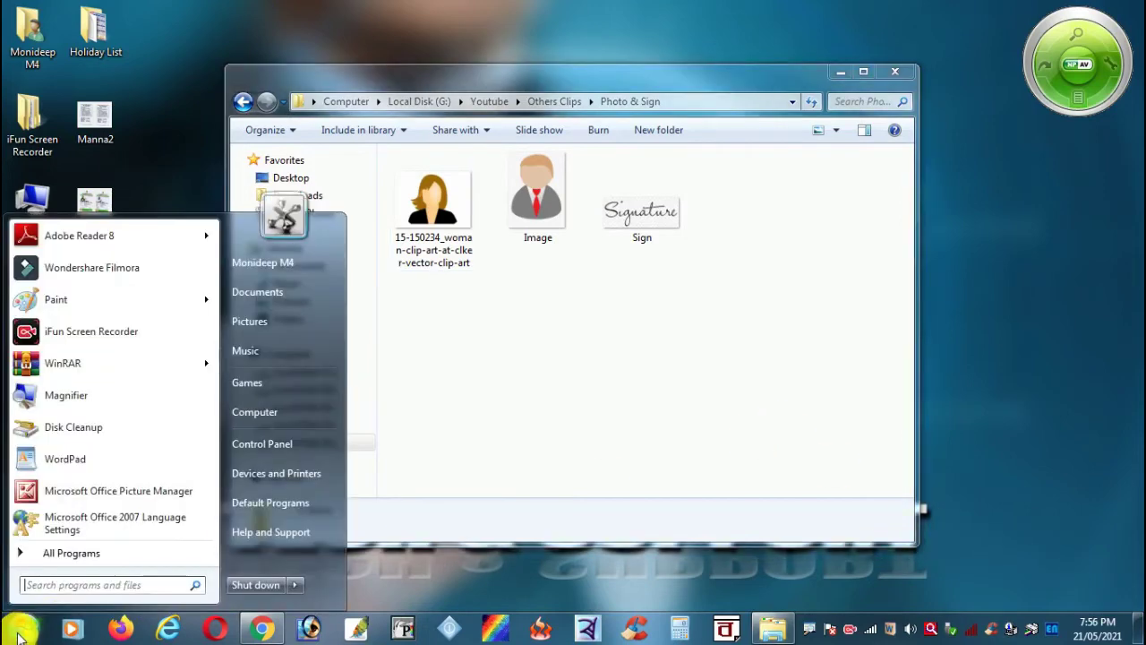
mouse_move(82, 311)
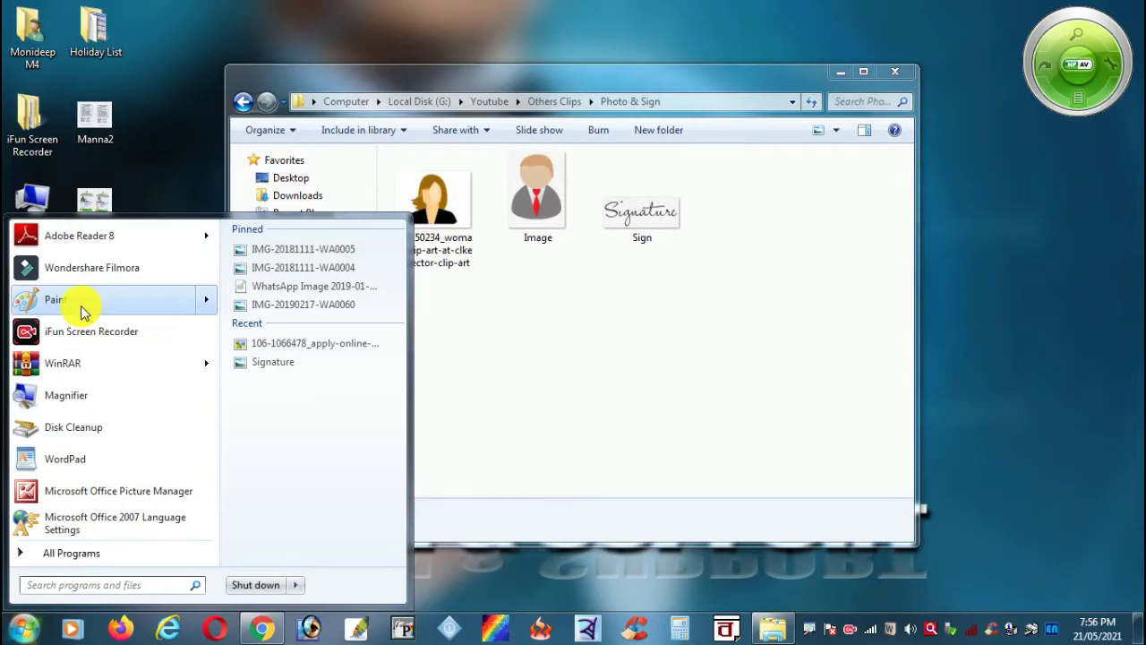
click(83, 310)
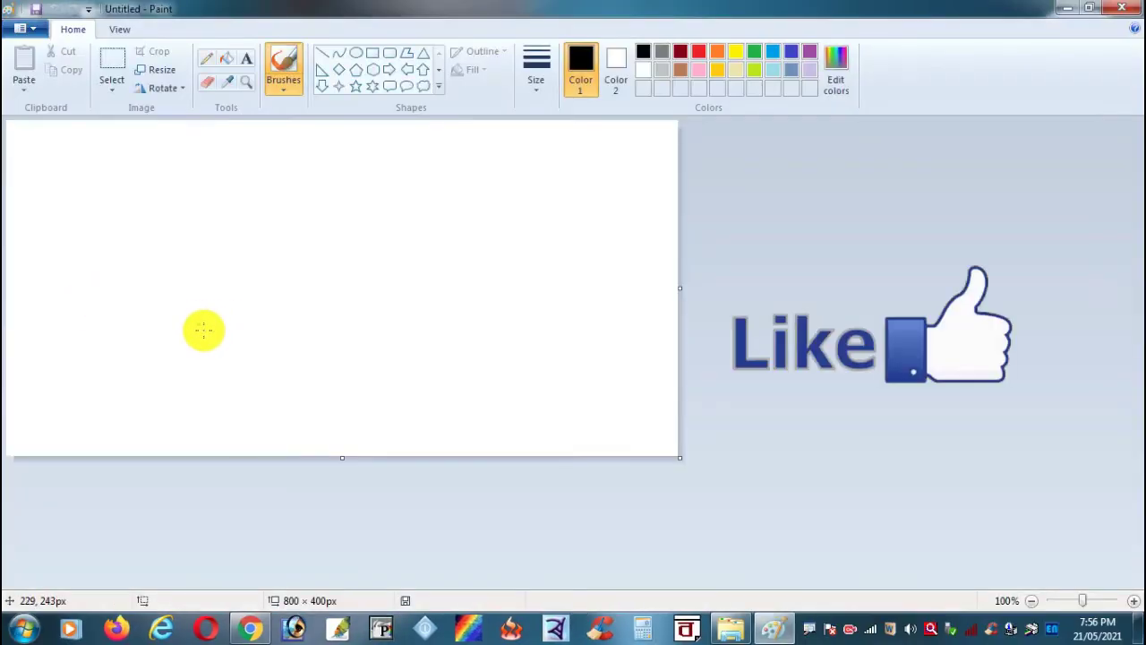
click(730, 630)
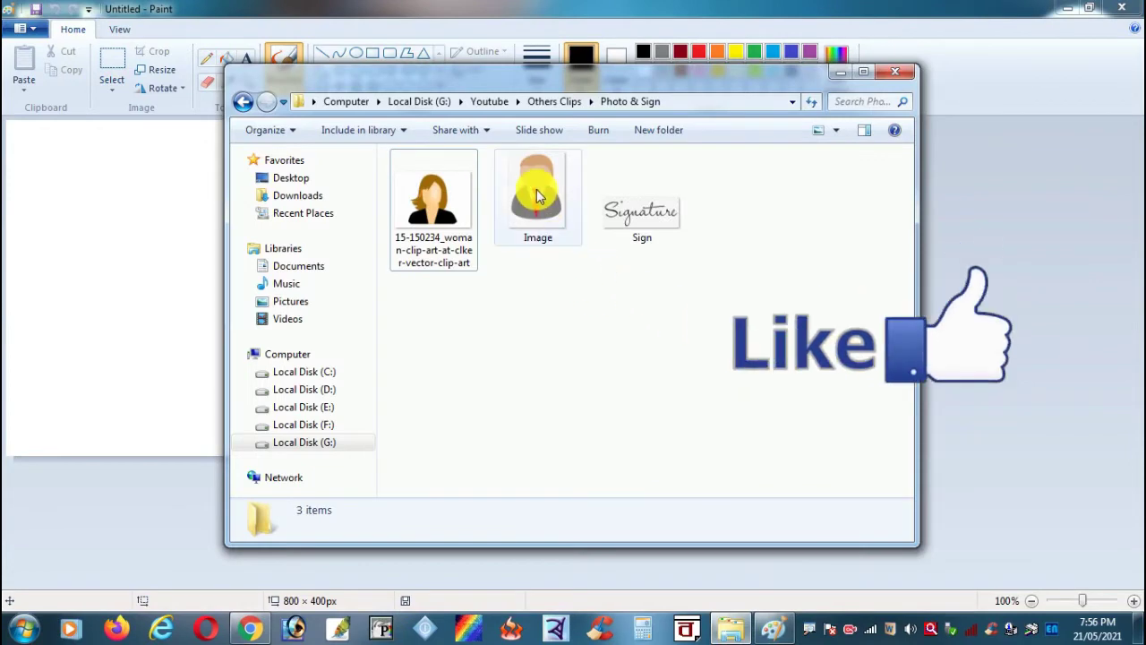
drag(537, 195, 171, 328)
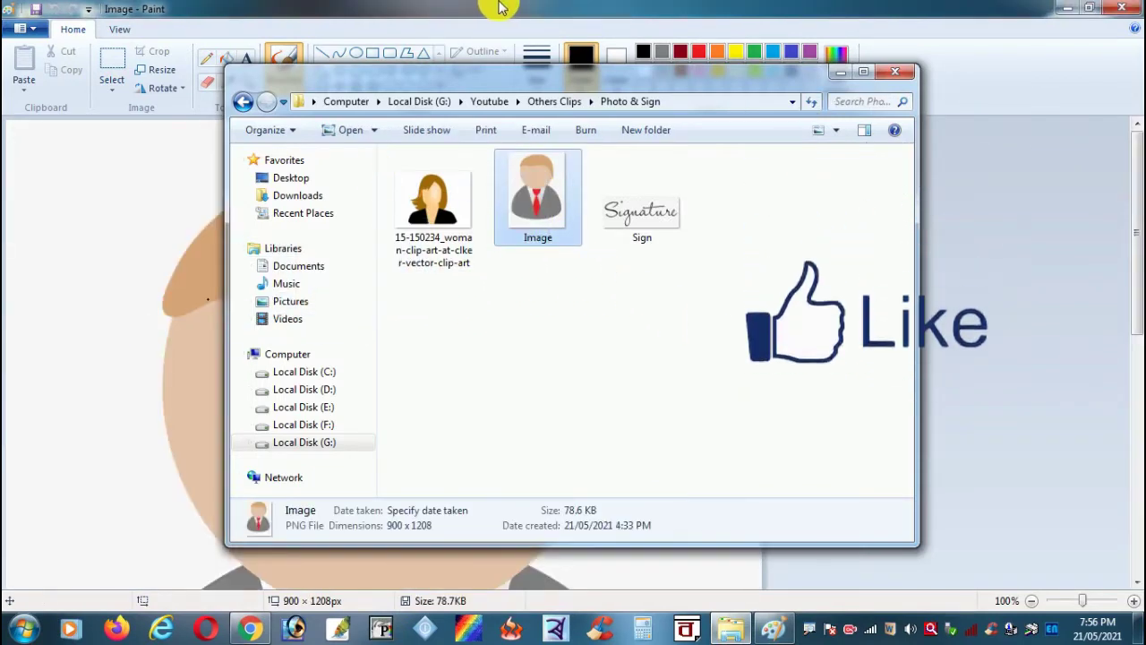
click(499, 7)
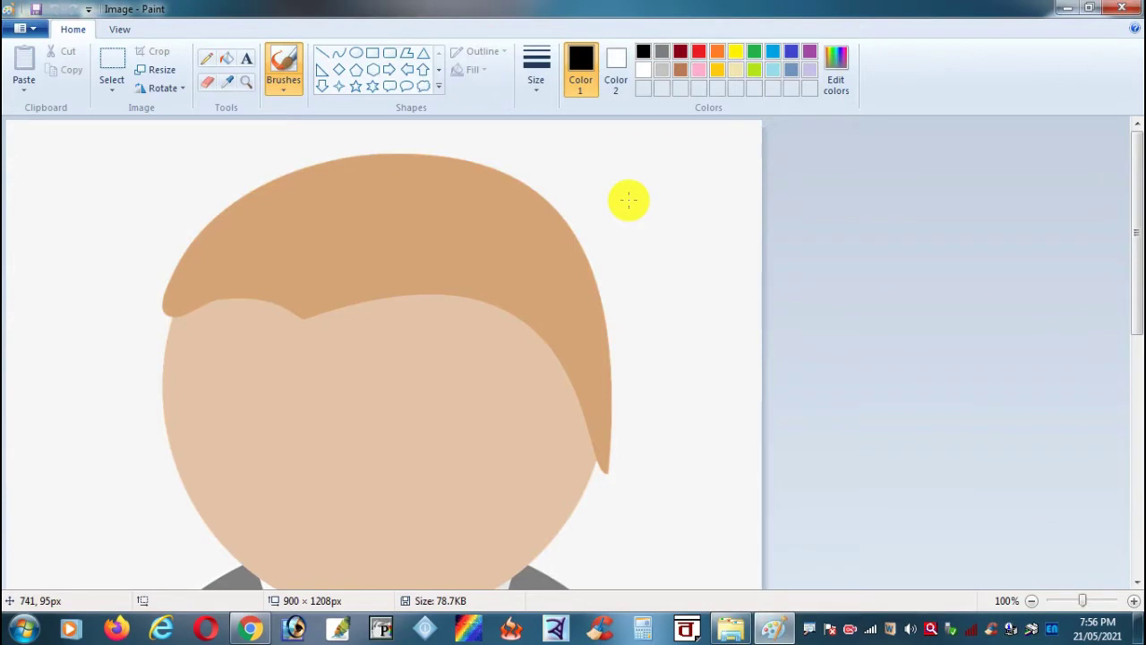
Step: Resize the Image photo from 900 × 1208 to 200 × 230 pixels and save it
click(156, 71)
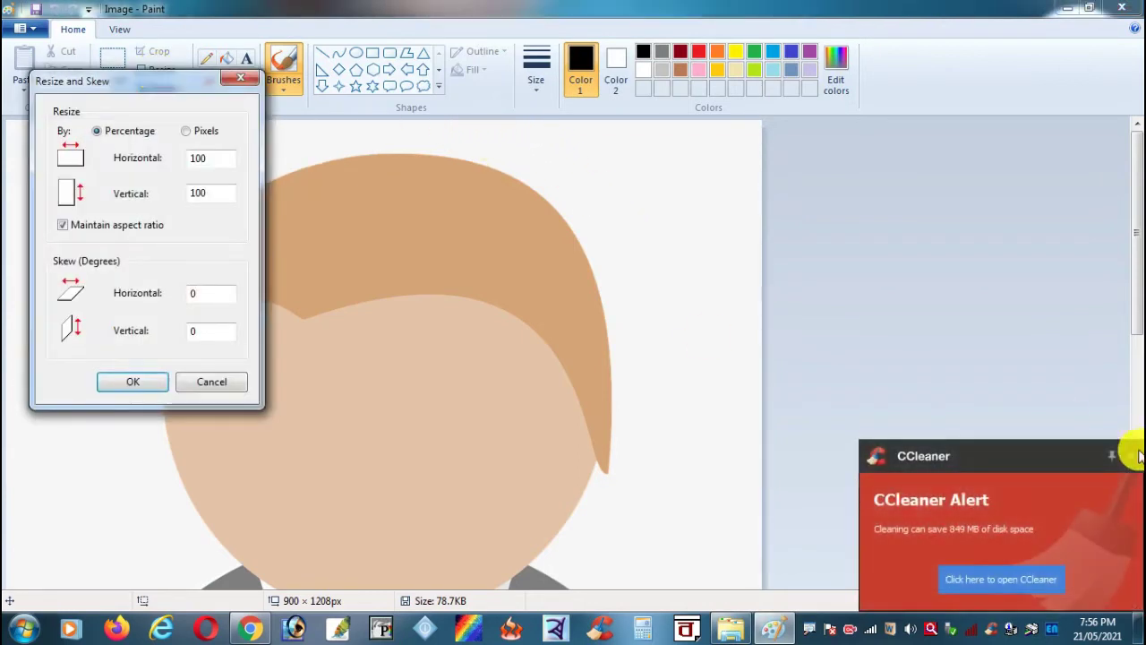
click(1113, 456)
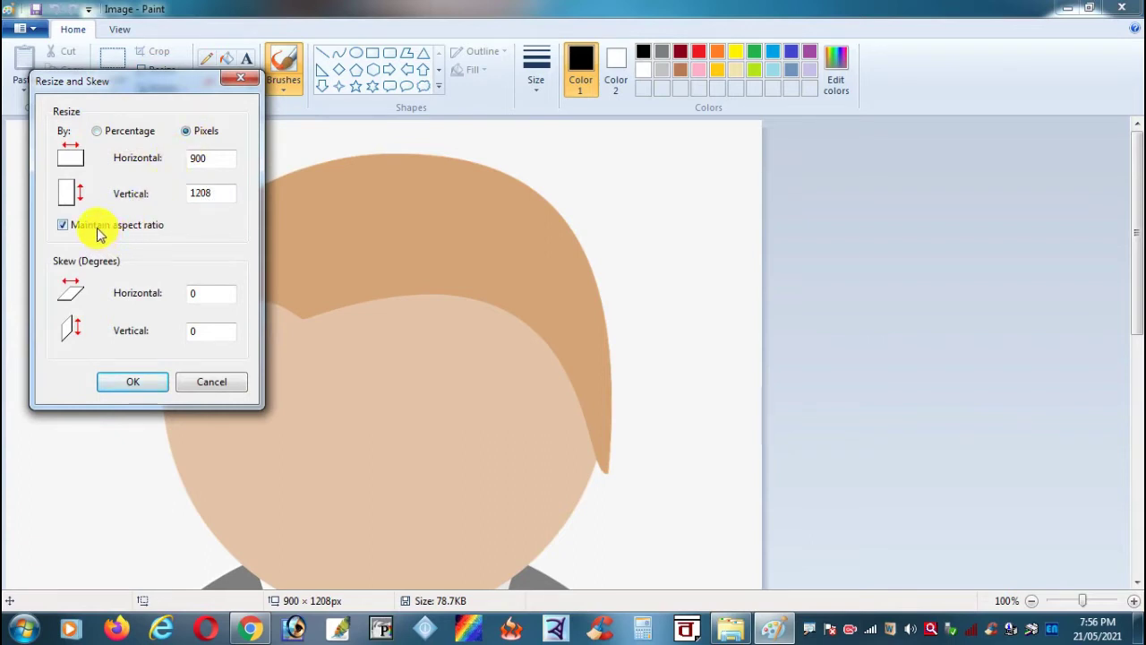
double_click(223, 159)
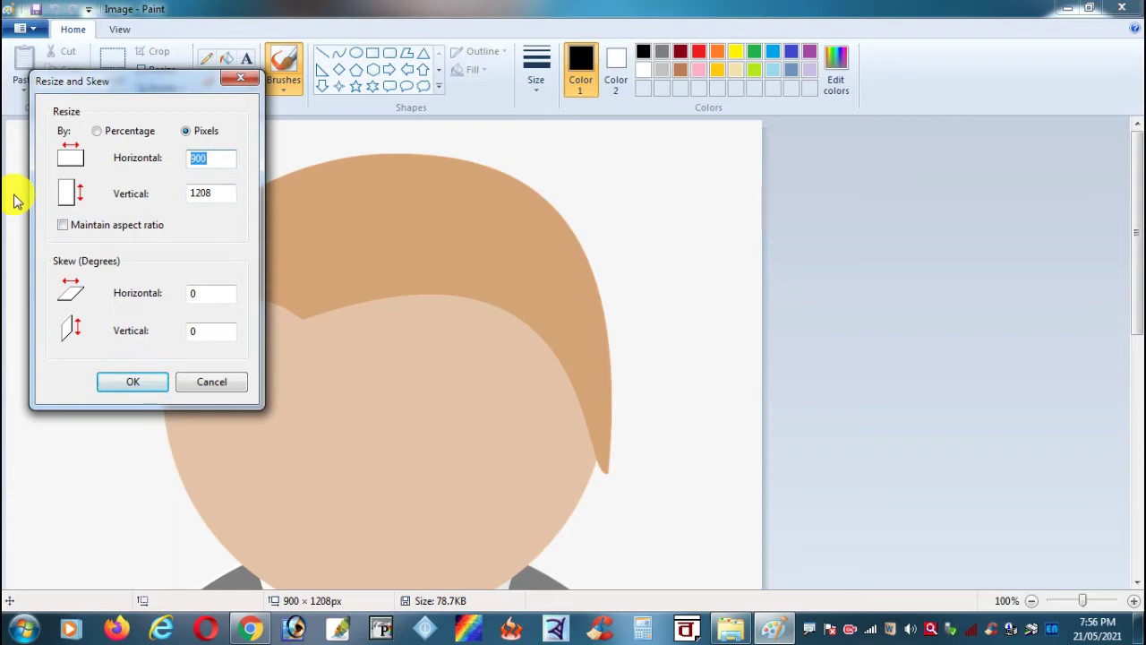
text(2)
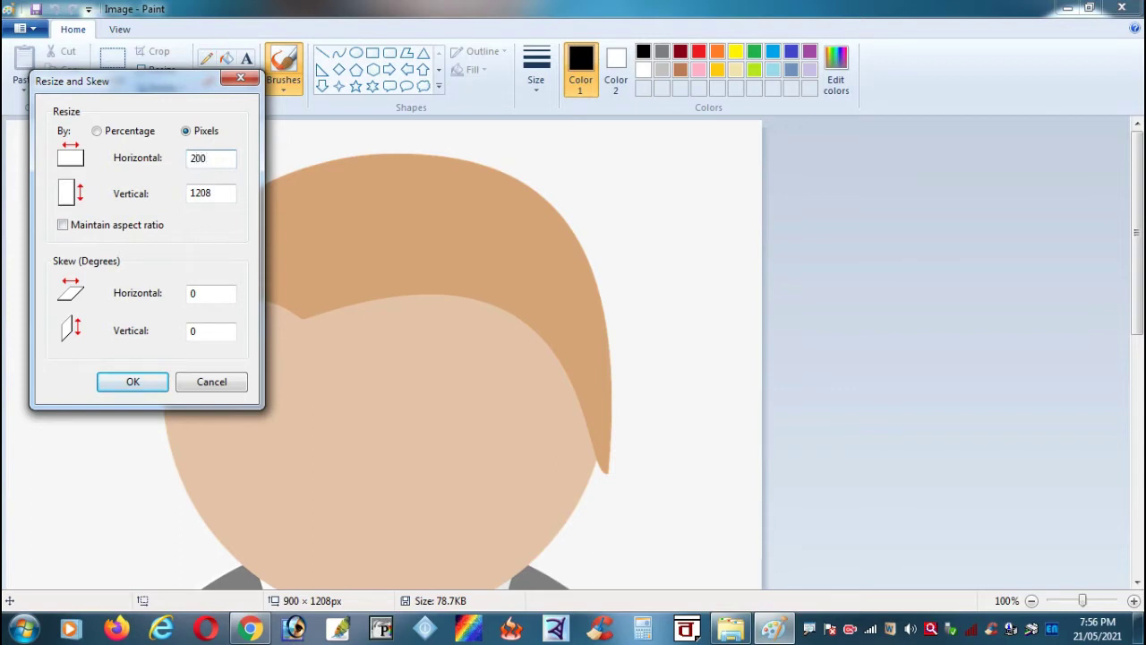
double_click(213, 194)
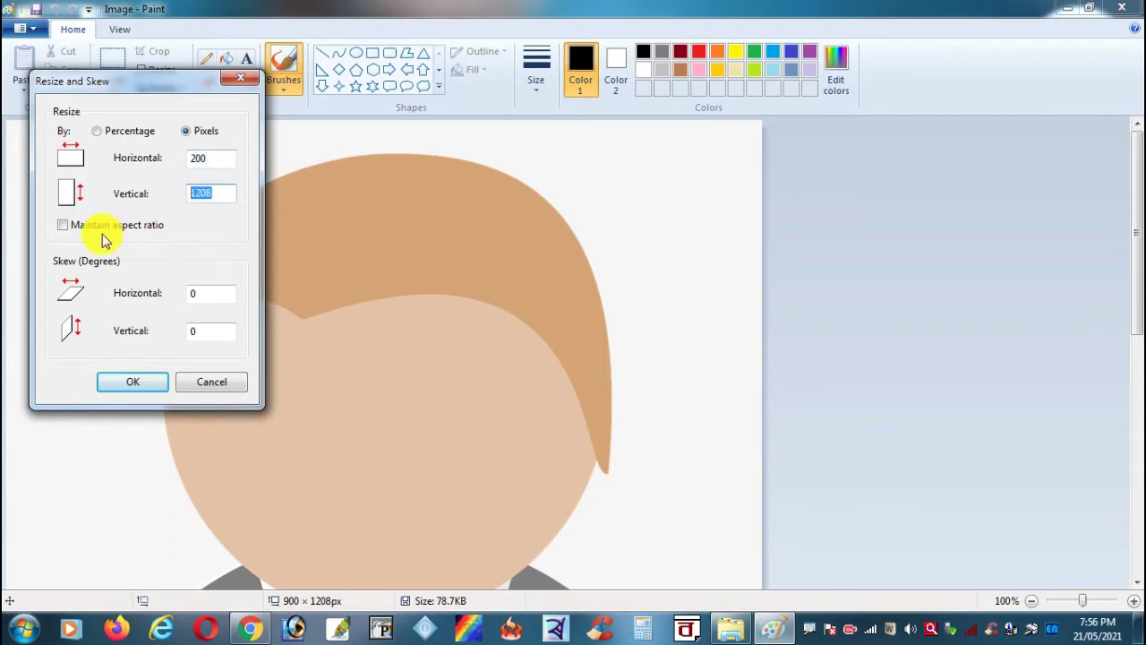
text(230)
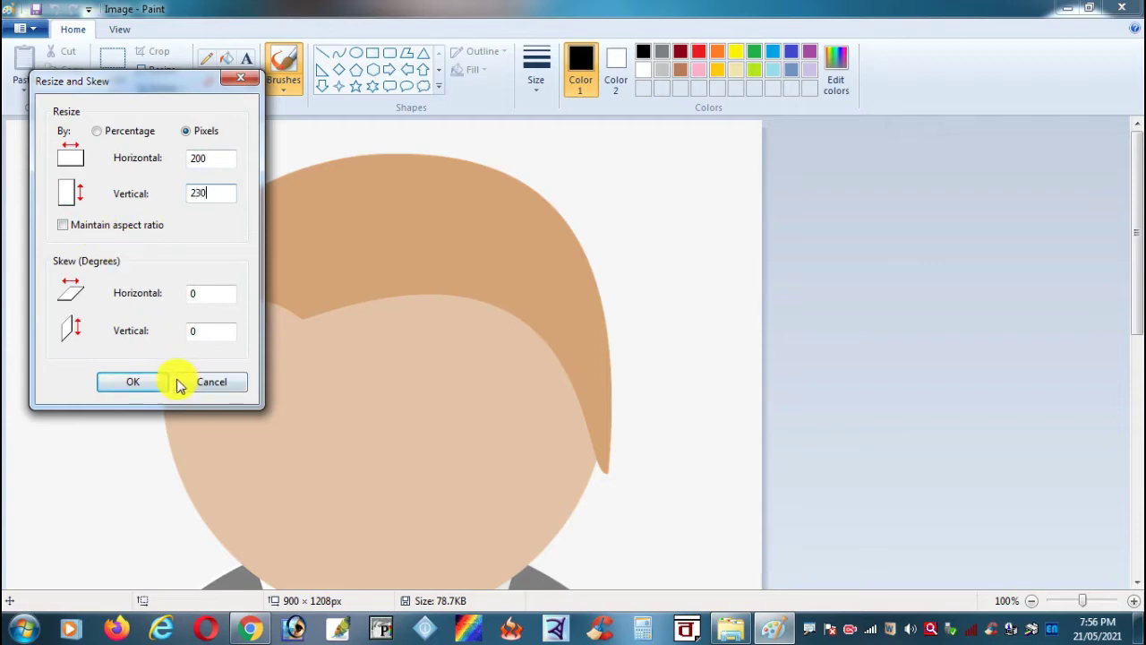
click(134, 384)
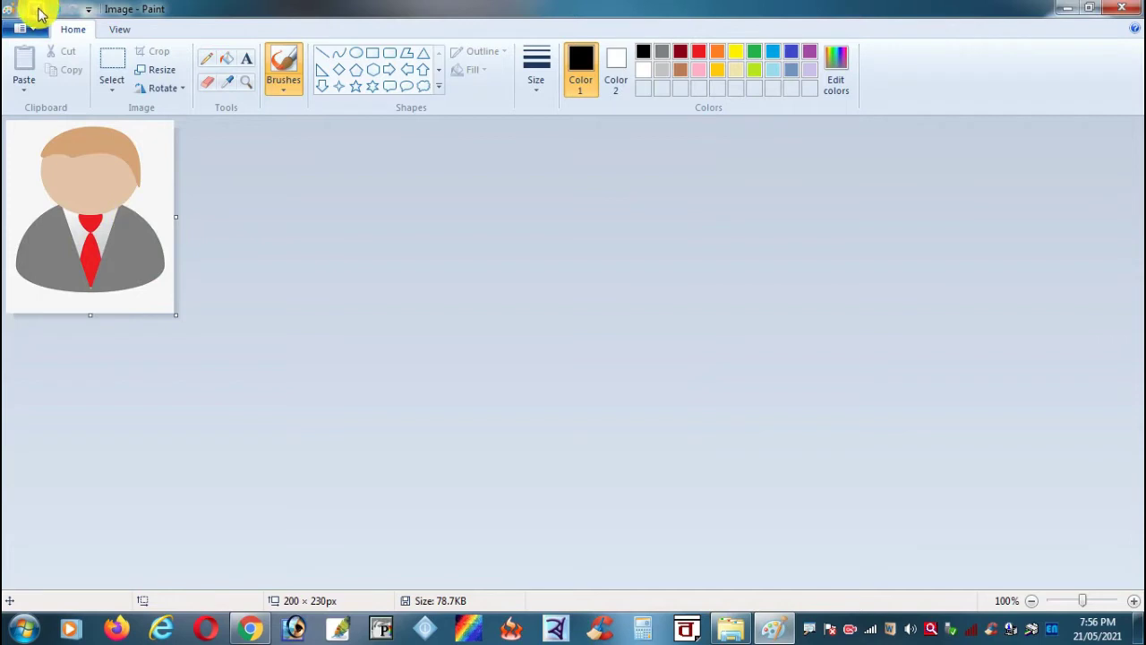
click(39, 14)
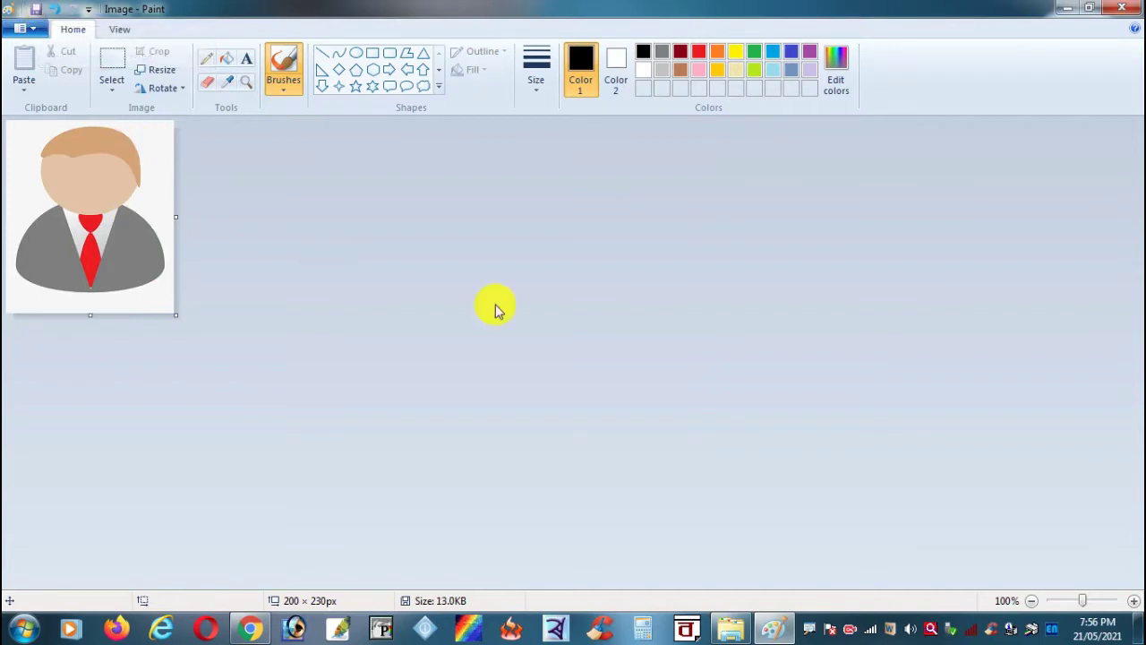
click(733, 634)
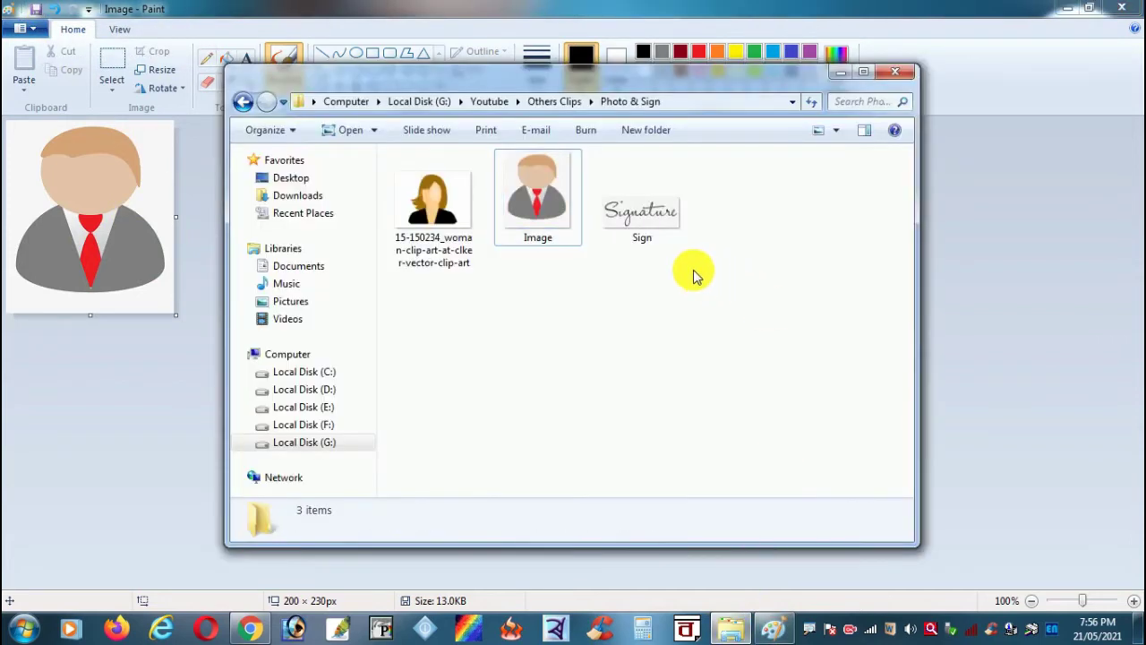
Step: Open the Sign image in Paint and resize it from 358 × 141 to 140 × 60 pixels
mouse_move(668, 238)
mouse_down()
mouse_move(567, 259)
mouse_move(9, 224)
mouse_up()
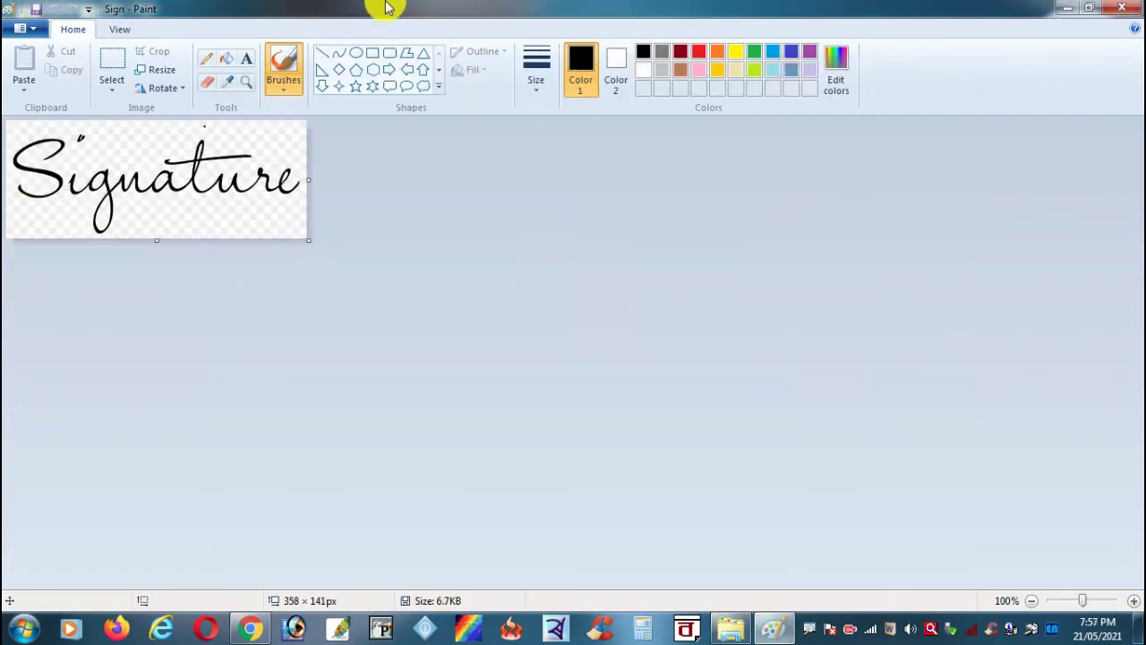
click(385, 7)
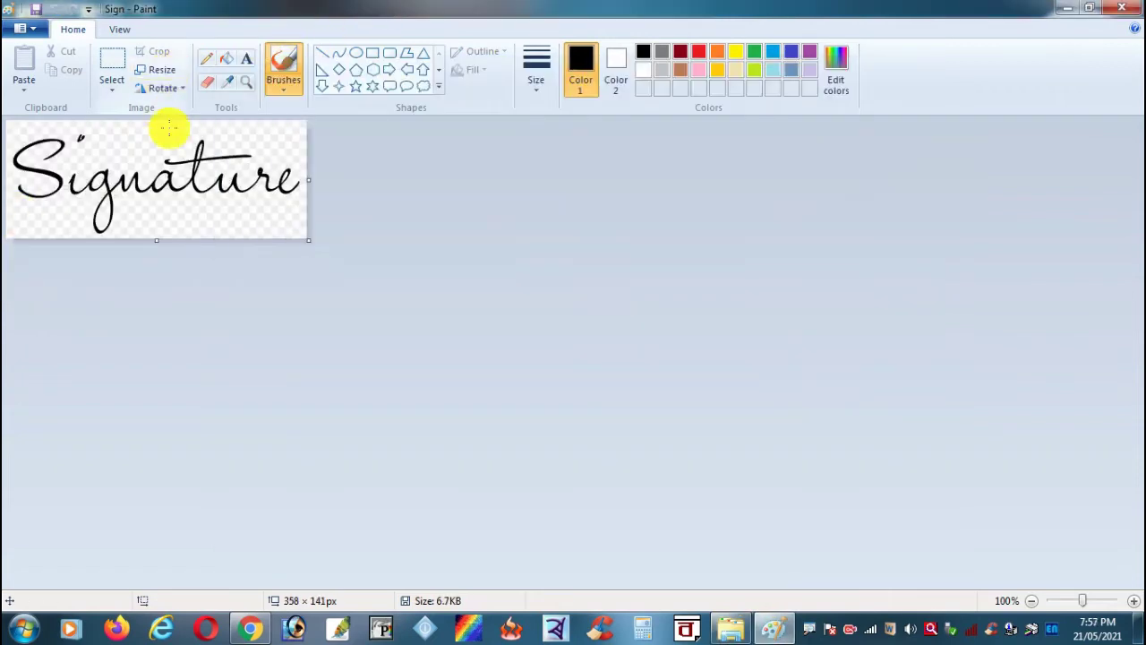
click(163, 73)
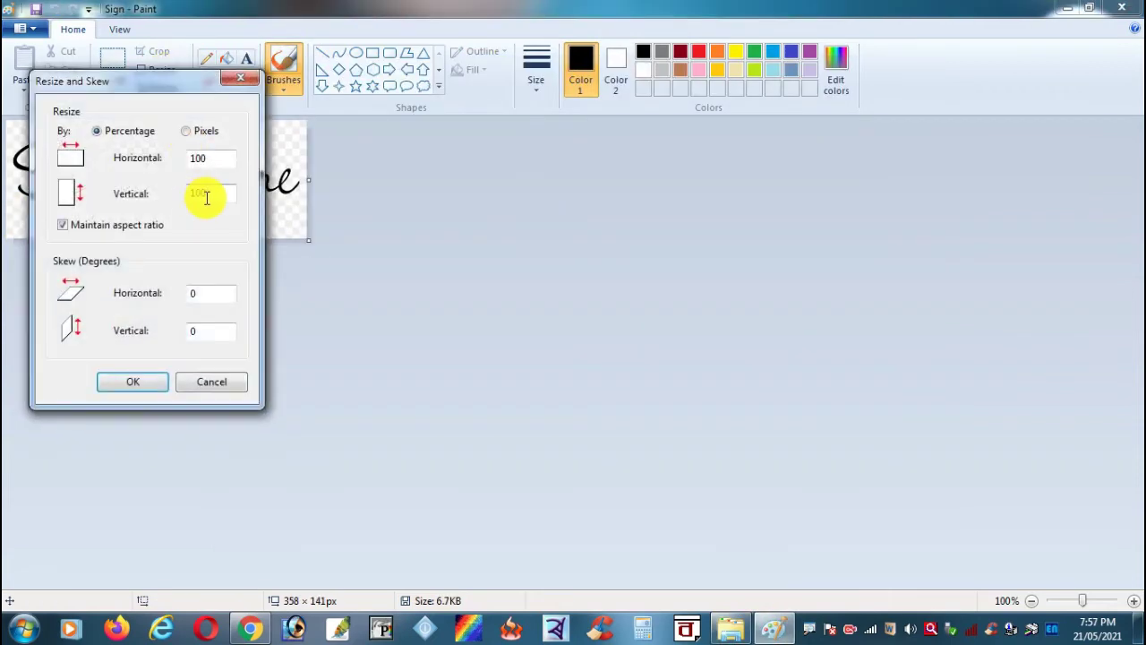
click(186, 132)
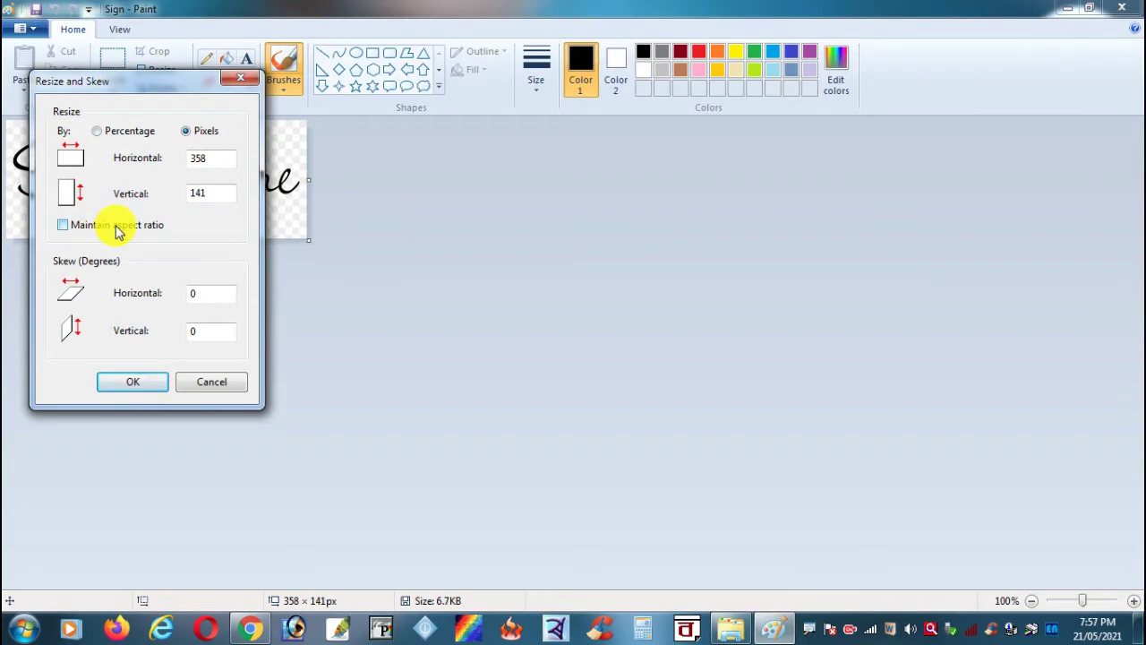
double_click(222, 158)
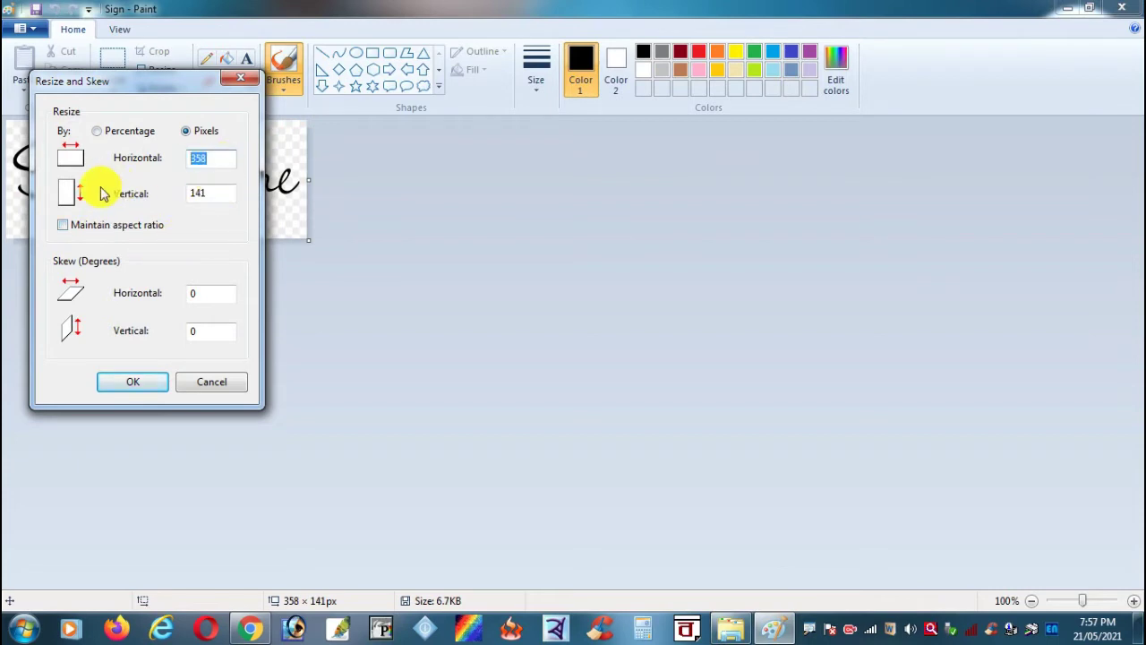
text(140)
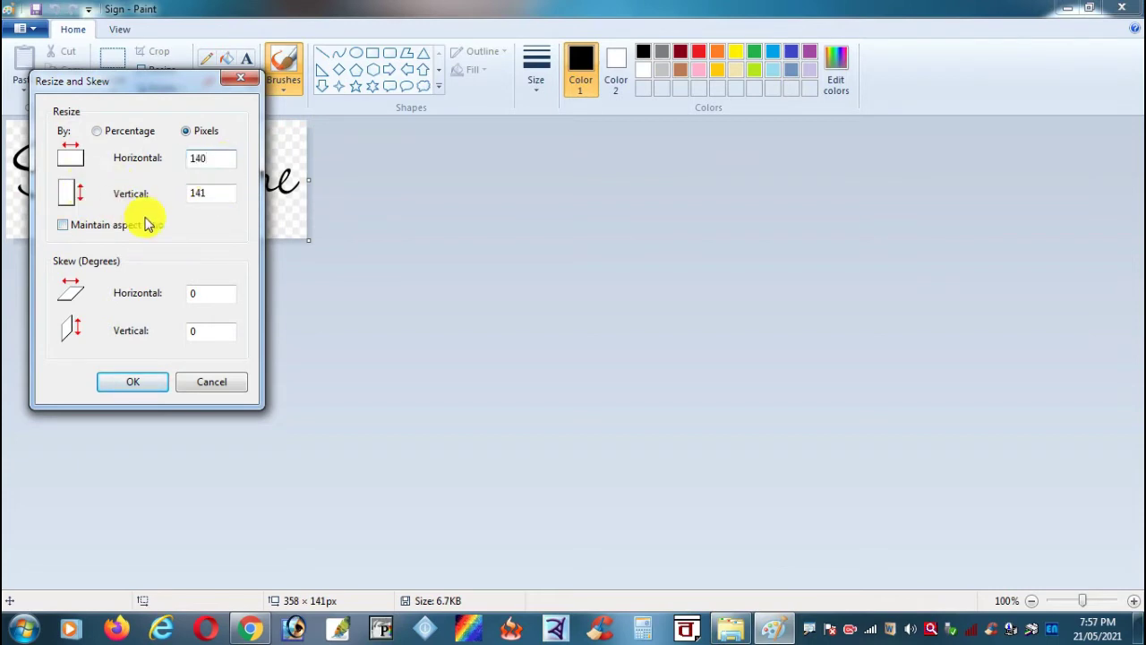
double_click(221, 195)
text(60)
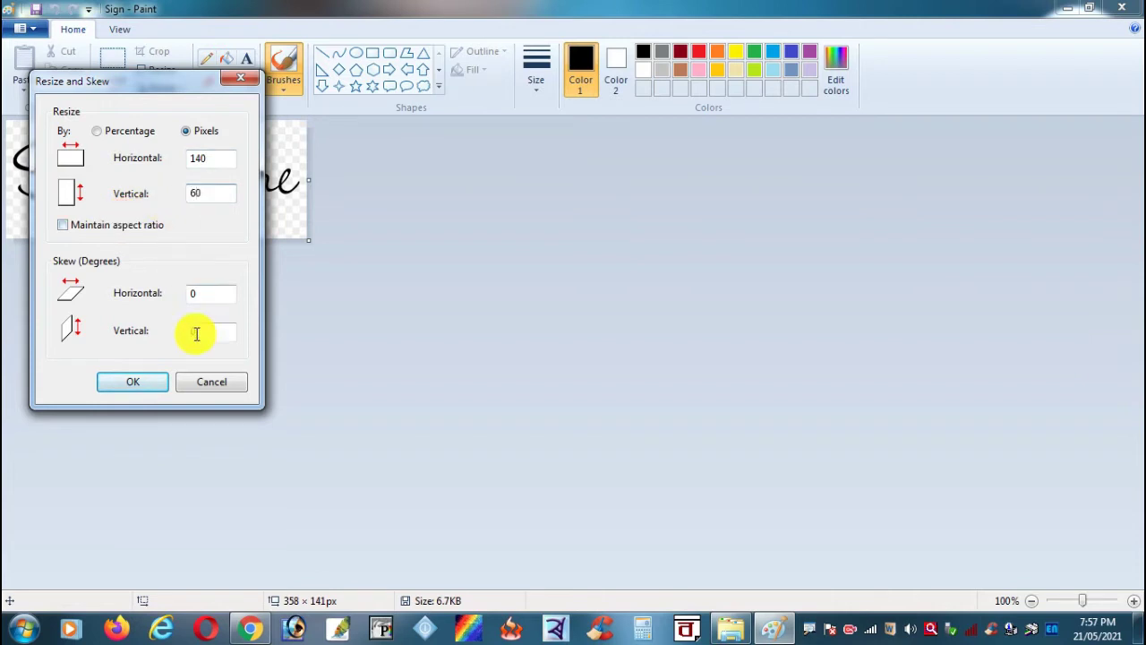
click(135, 392)
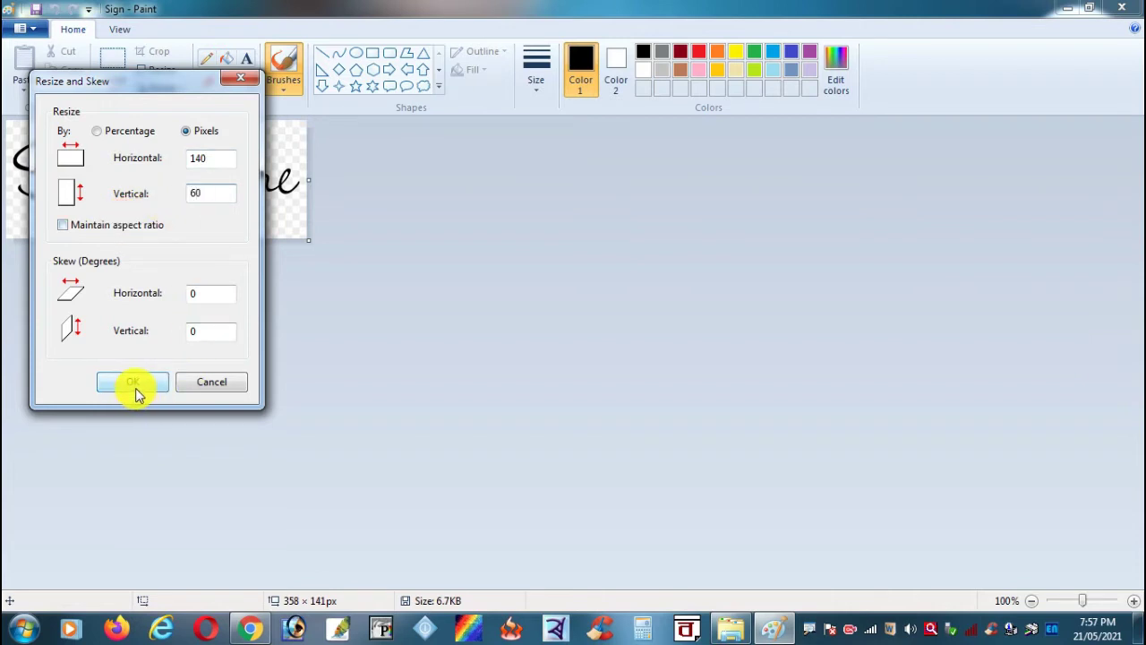
Step: Save the signature as a JPEG picture named 'Signature' in the Photo & Sign folder
click(34, 32)
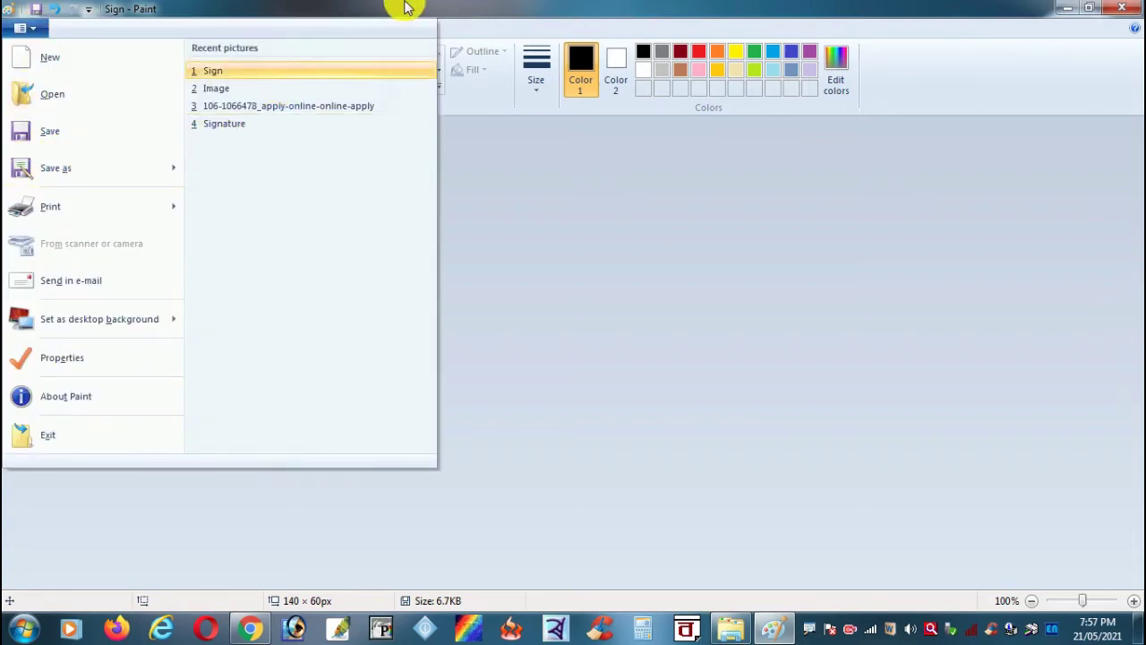
click(405, 8)
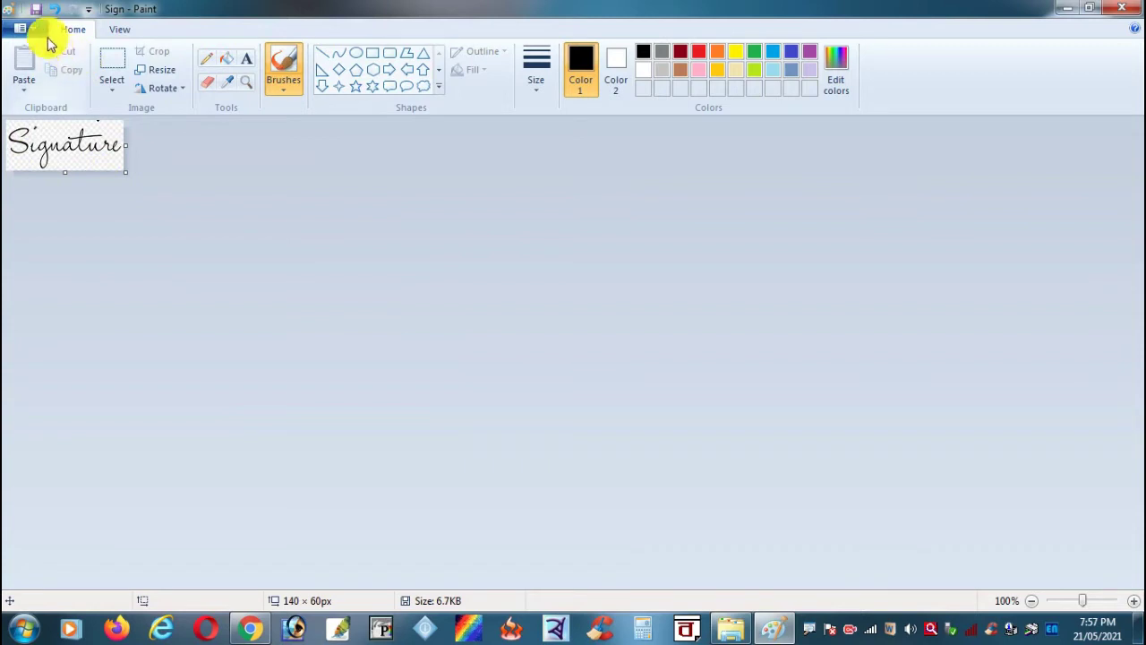
click(38, 32)
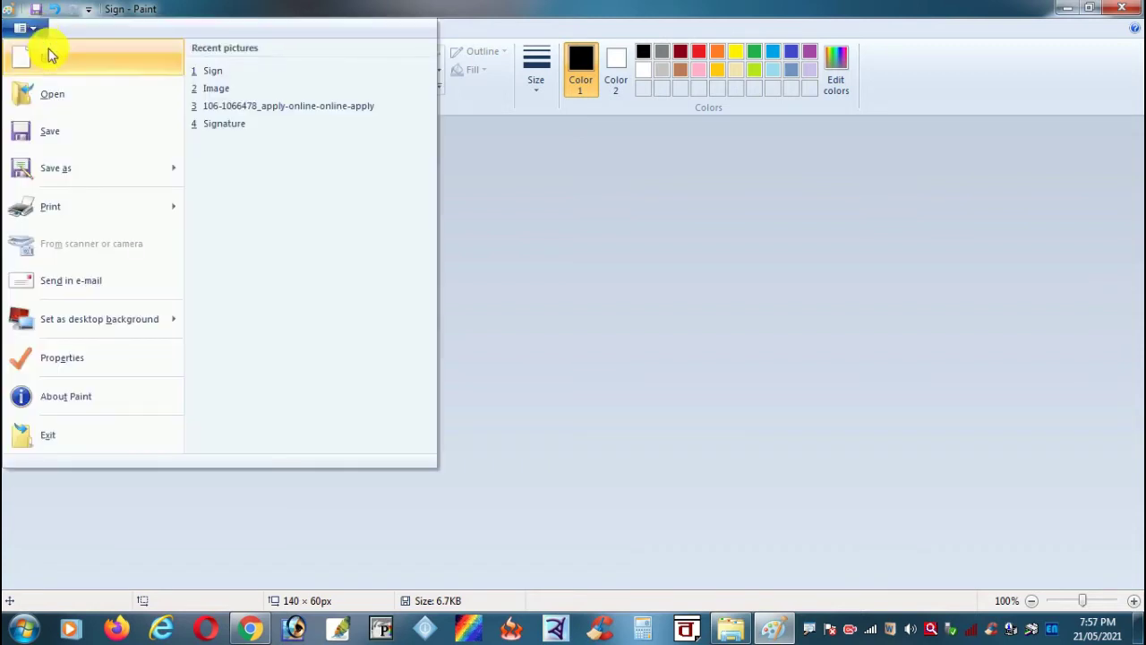
mouse_move(148, 186)
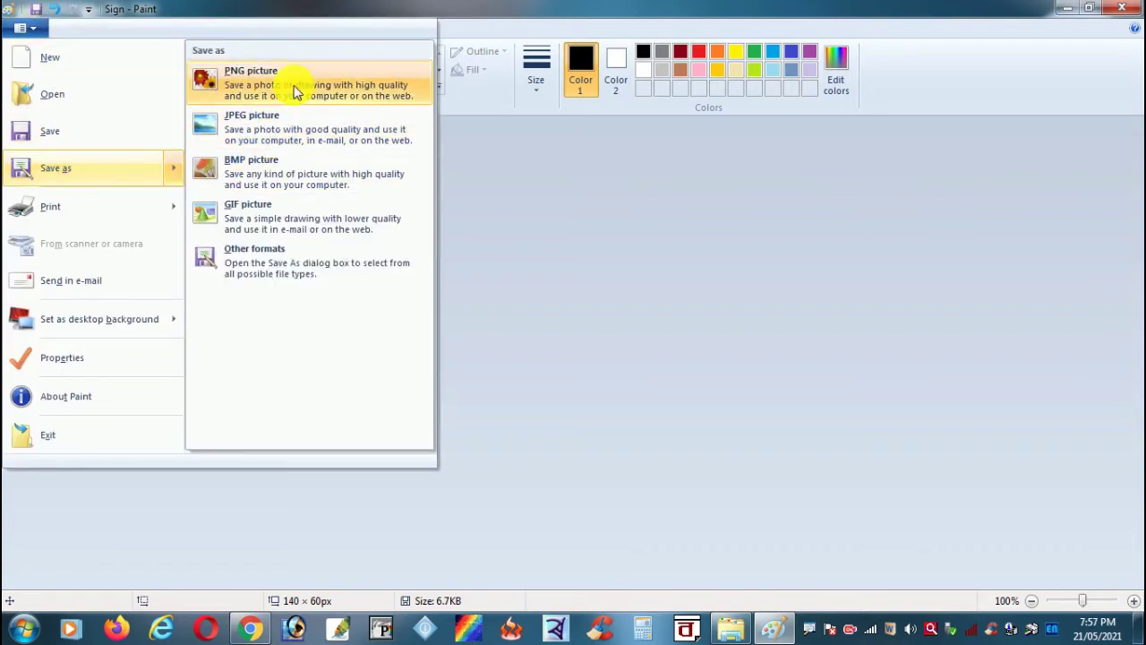
click(324, 134)
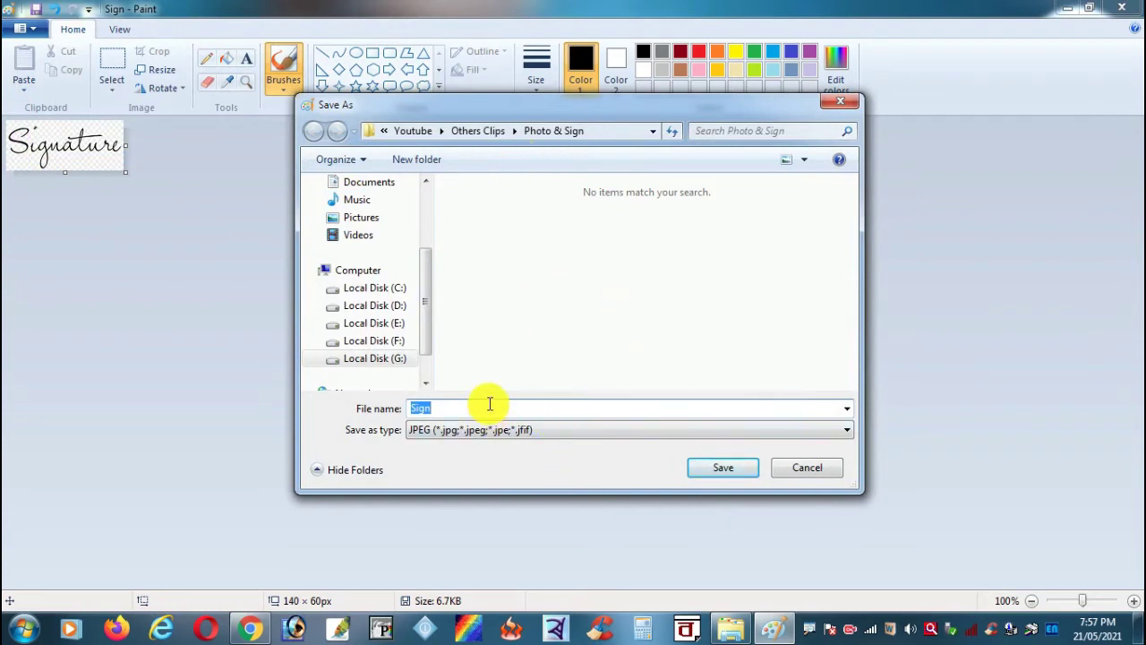
text(S)
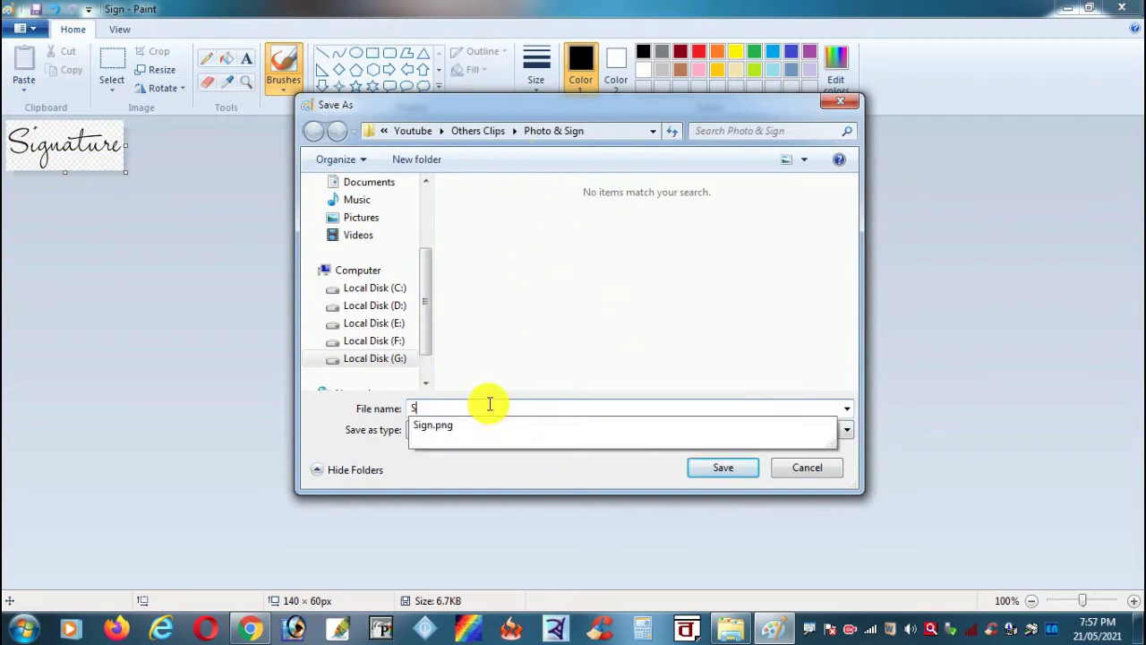
text(ignatu)
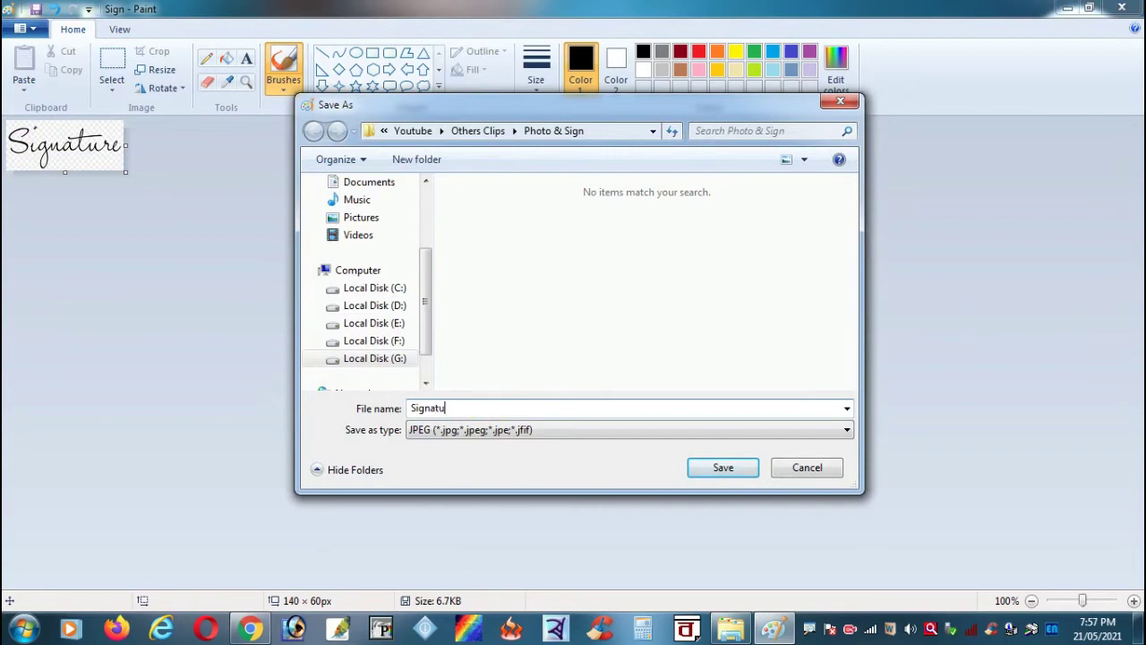
text(re)
click(729, 467)
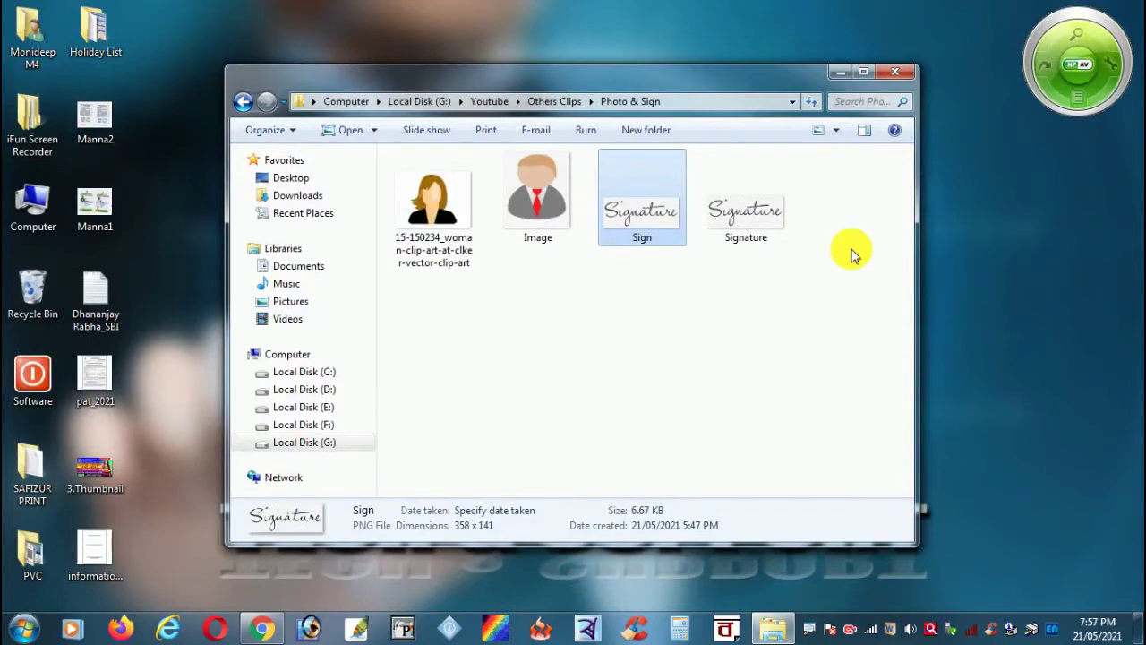
Step: Preview the saved Sign and Image files in Photo Viewer, closing each afterwards
click(753, 304)
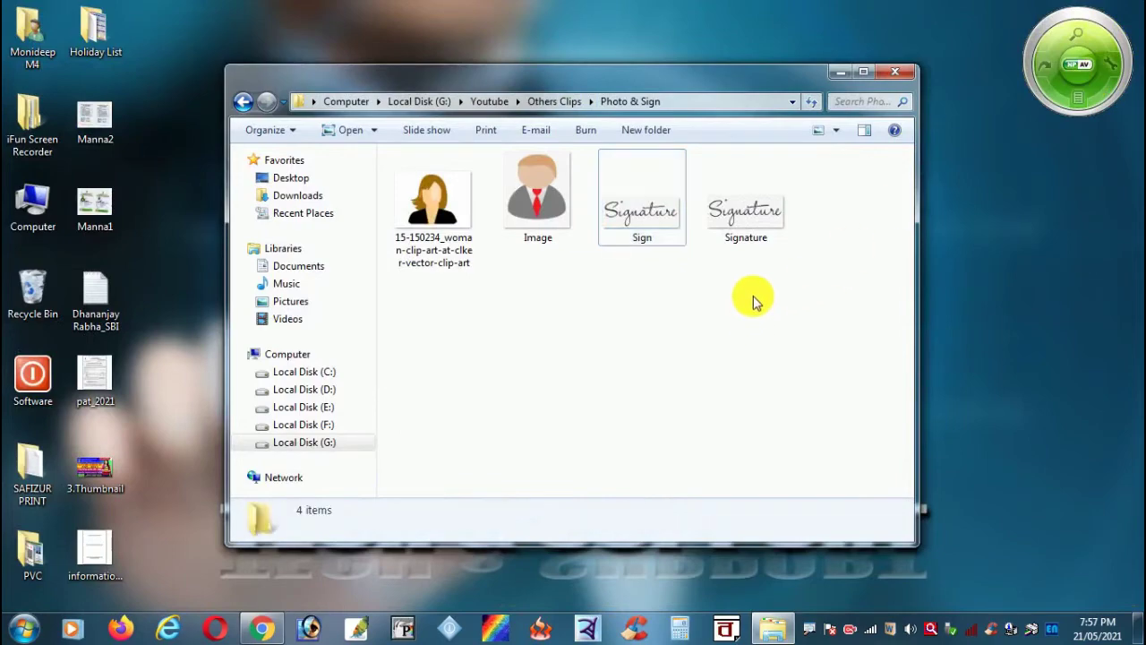
double_click(655, 223)
click(1122, 7)
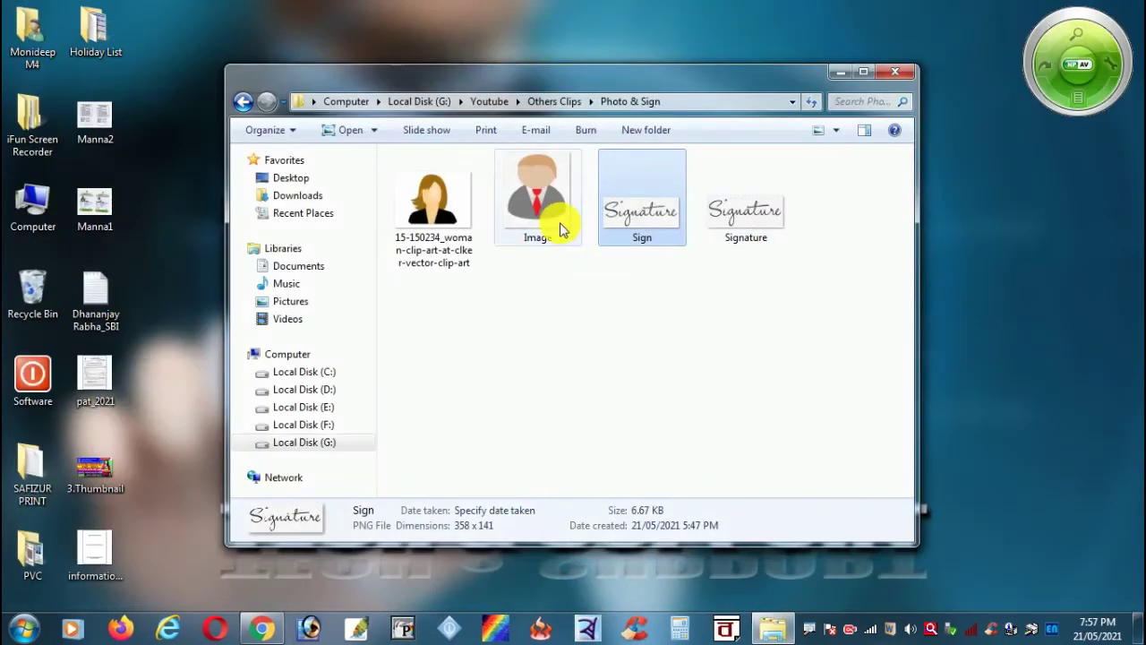
double_click(540, 224)
click(1122, 7)
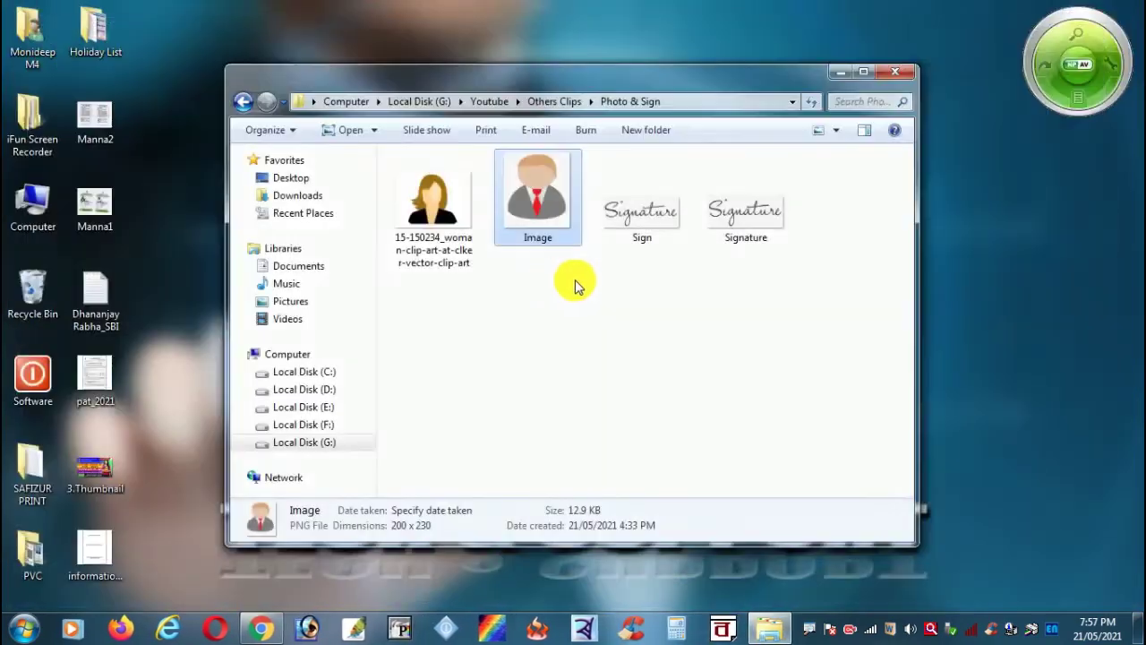
double_click(540, 212)
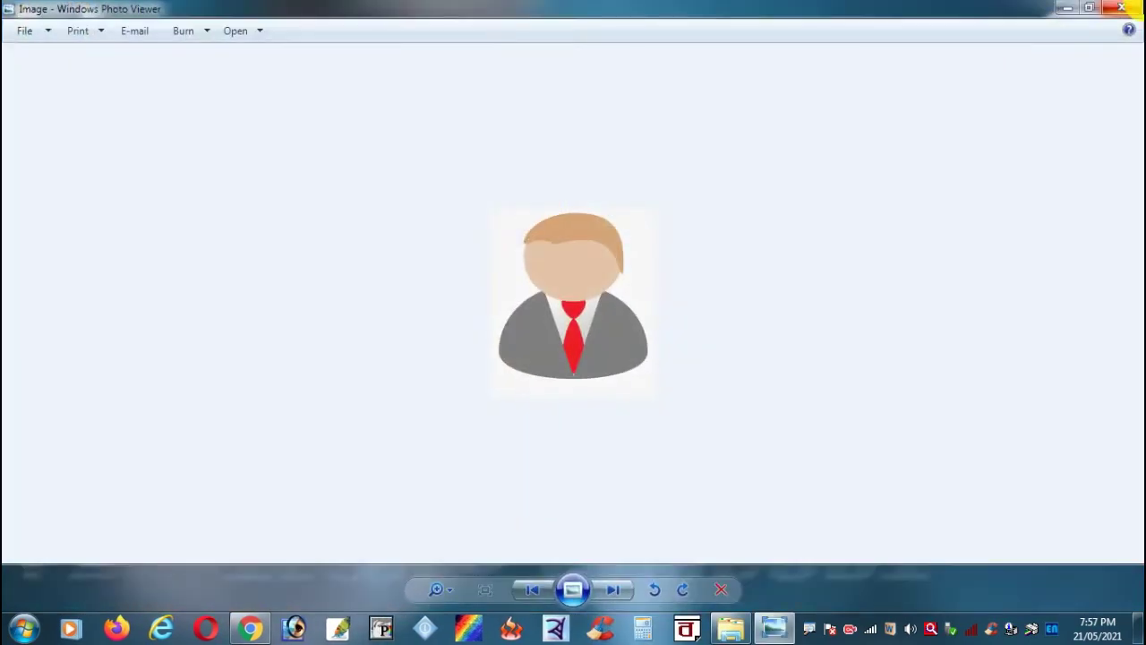
click(1135, 9)
Step: Refresh the Photo & Sign folder twice from its context menu
right_click(732, 275)
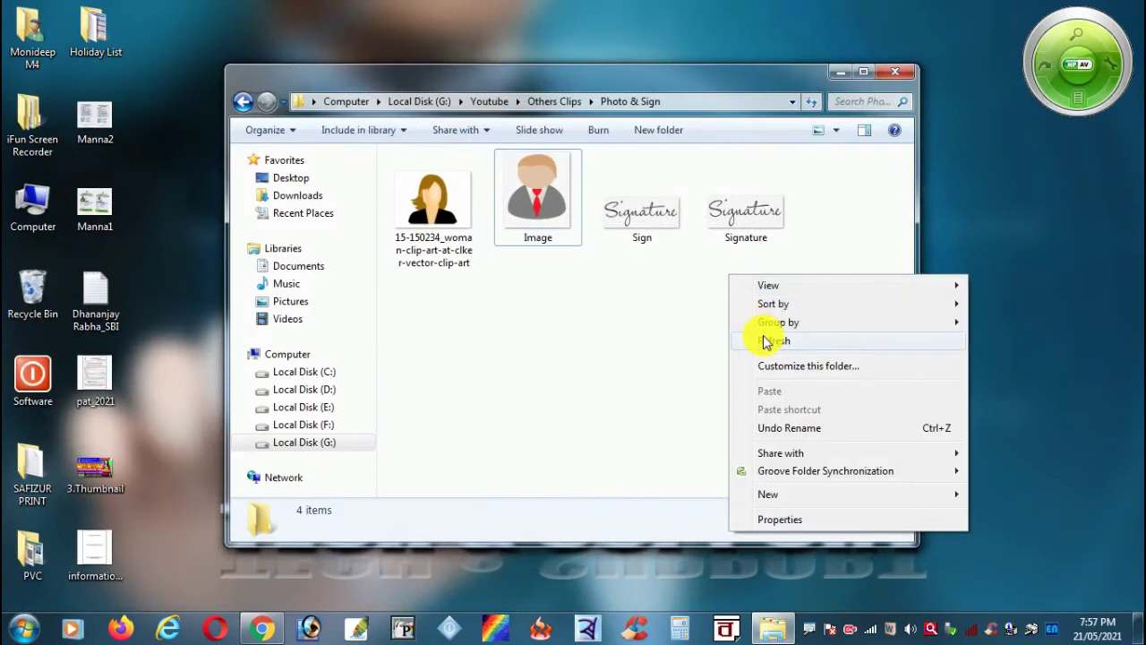
click(765, 342)
right_click(703, 260)
click(737, 326)
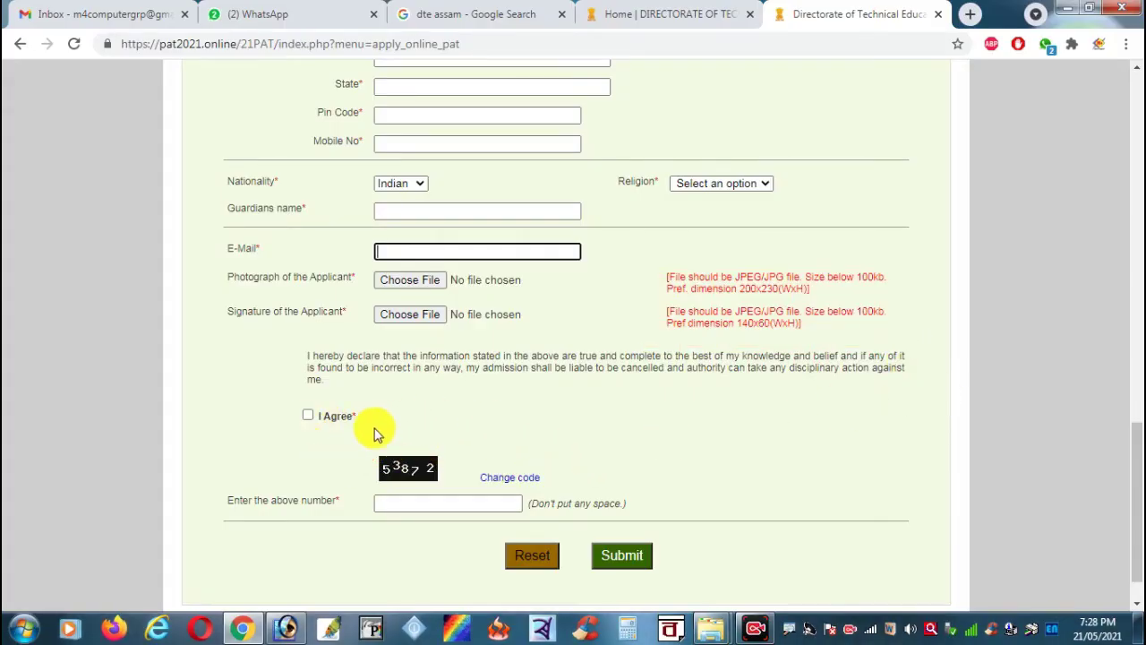
Step: Tick the I Agree declaration and highlight the photo and signature requirements
click(308, 414)
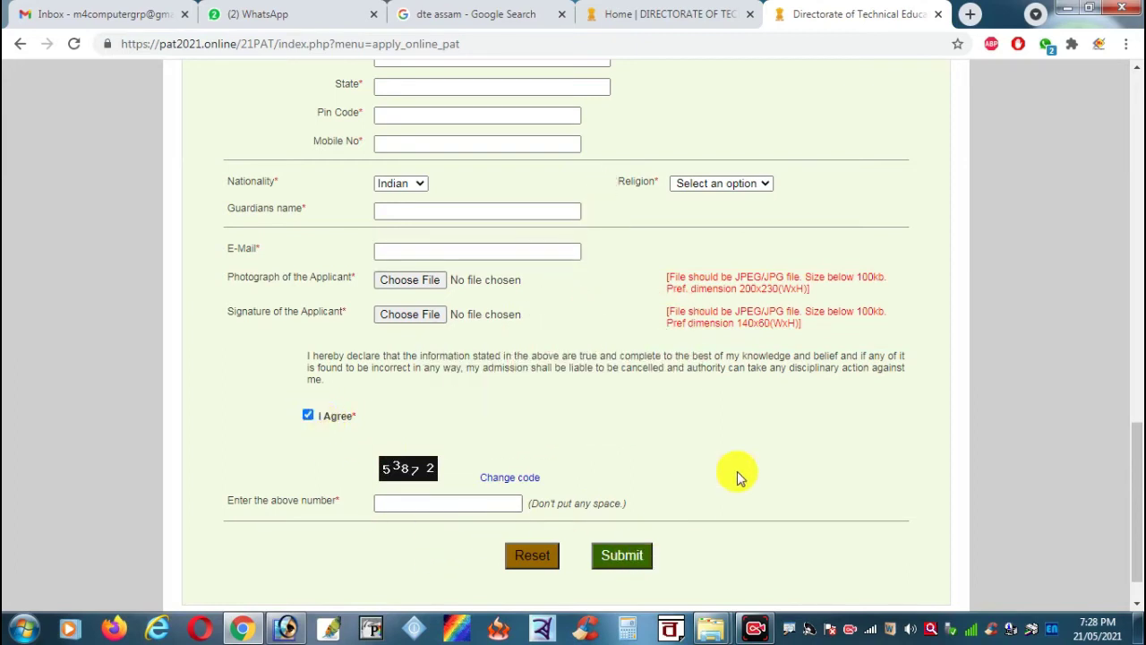
drag(639, 251, 883, 350)
click(980, 341)
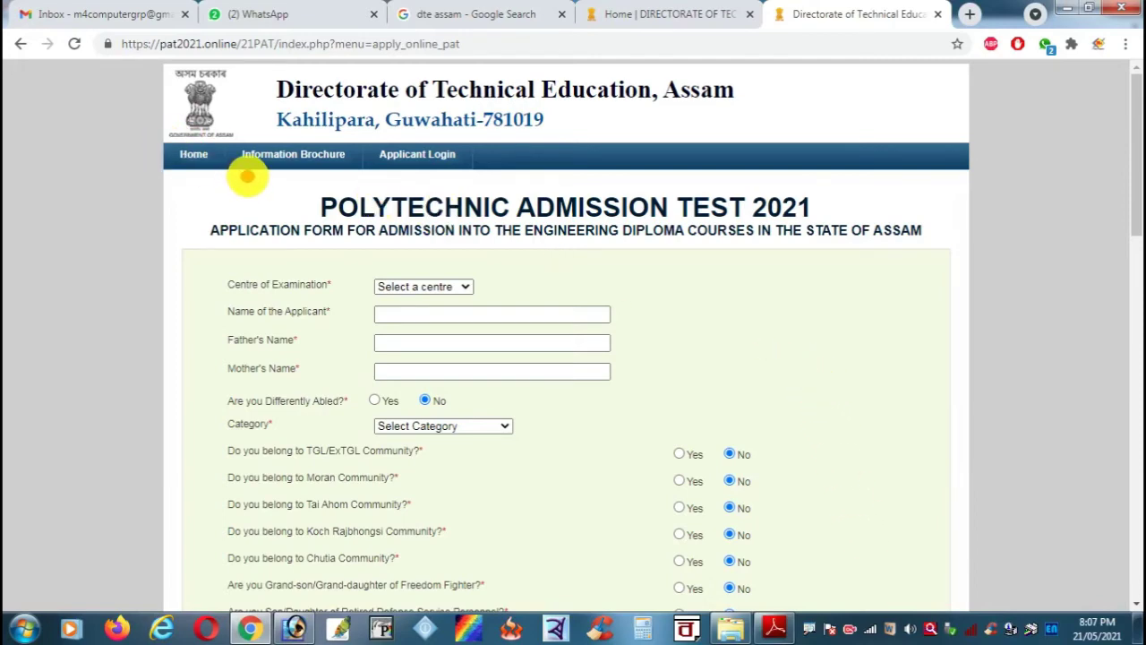
mouse_move(247, 176)
mouse_down()
mouse_move(198, 238)
mouse_move(84, 277)
mouse_move(28, 319)
mouse_up()
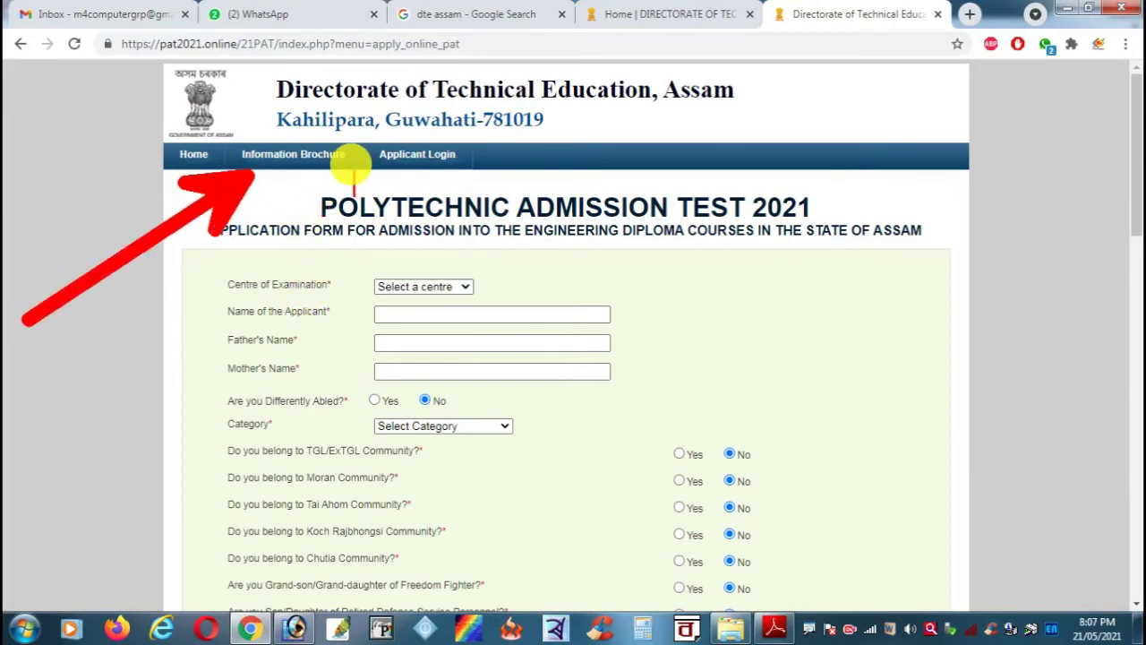
text(ink in )
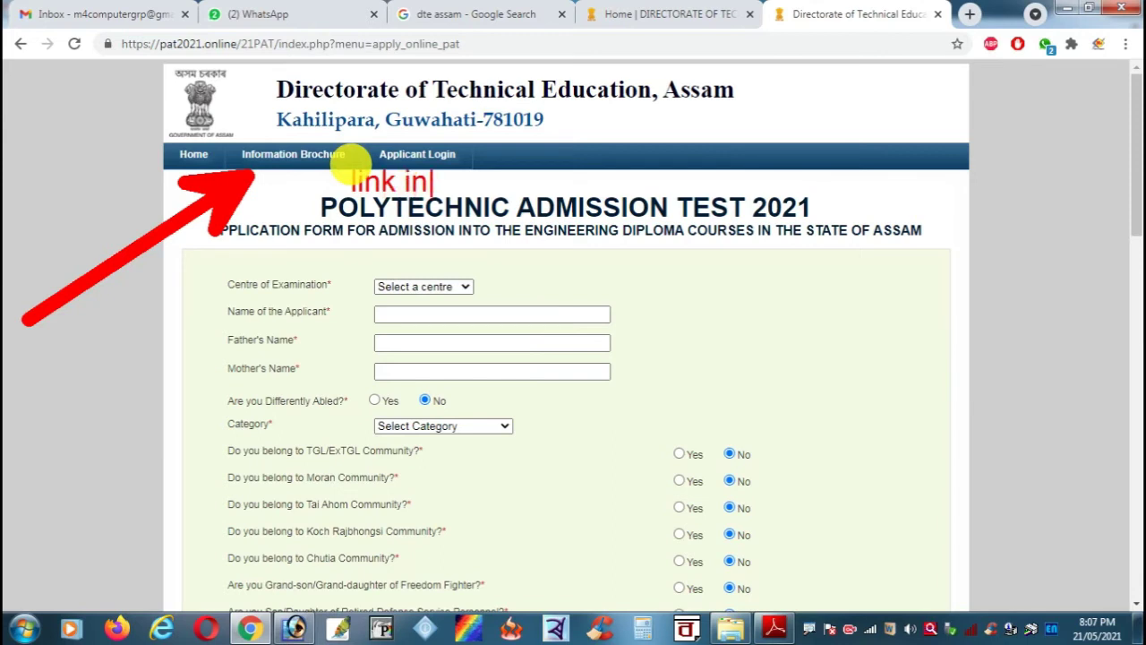
text(video )
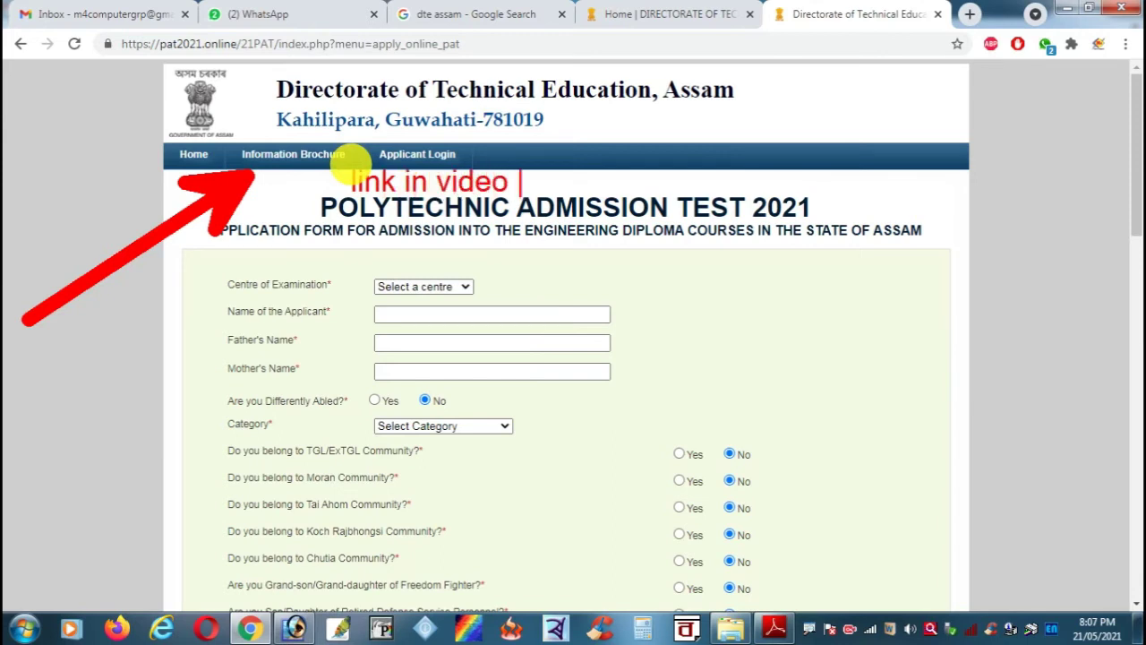
text(desc)
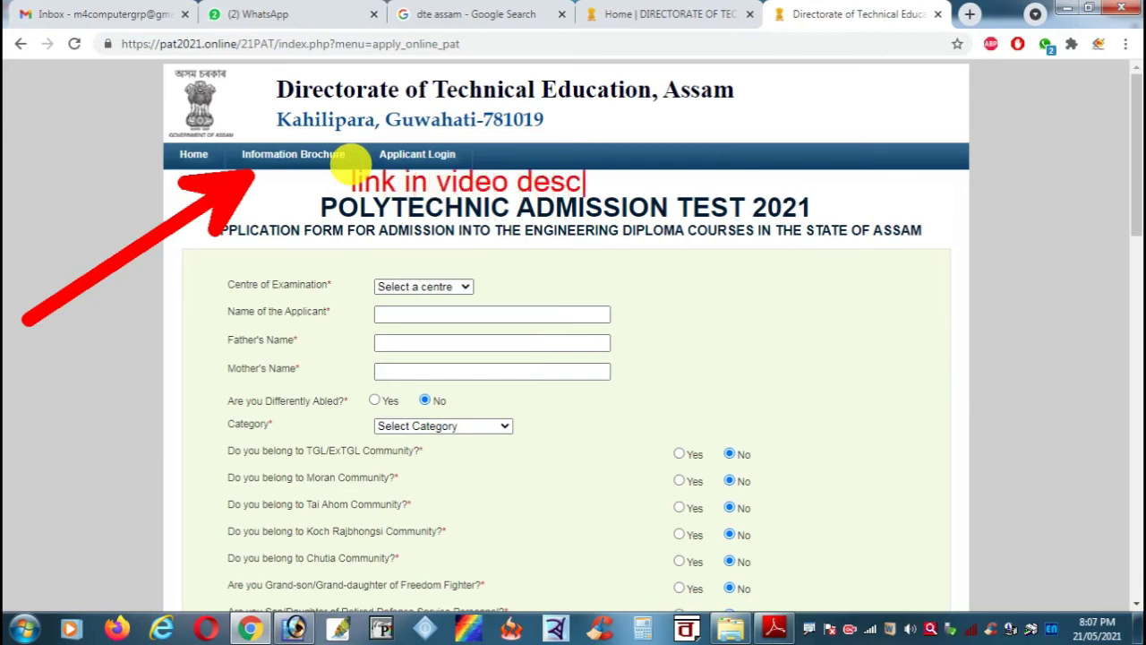
text(ription)
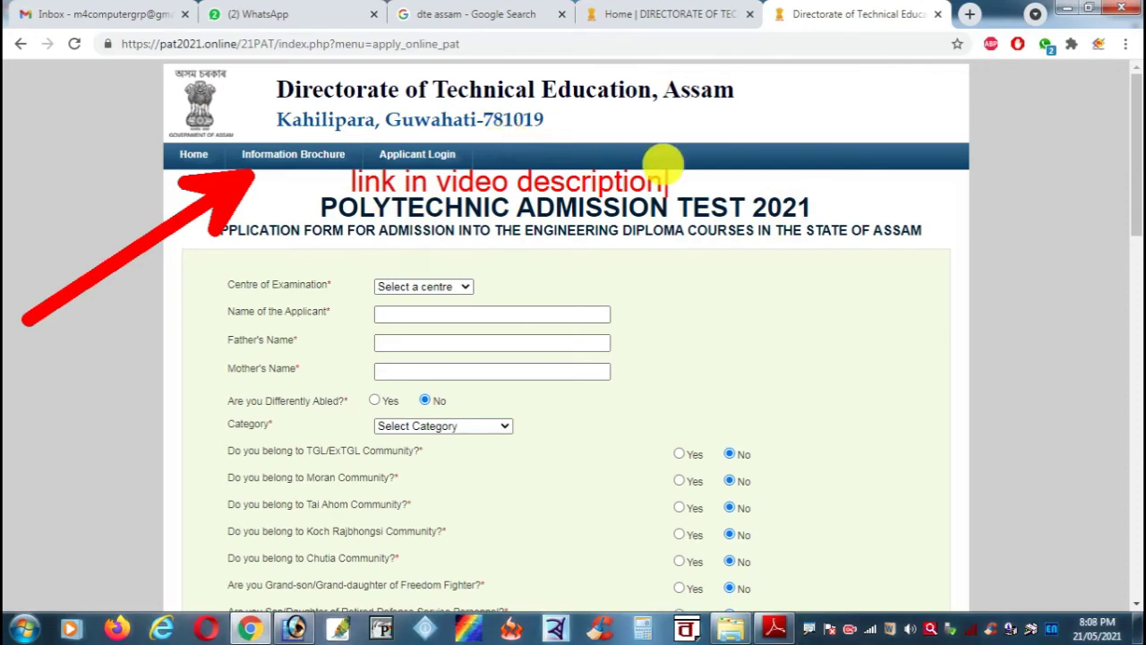
Step: Choose Bongaigaon exam centre, enter the applicant's and parents' names, and select General category
click(468, 287)
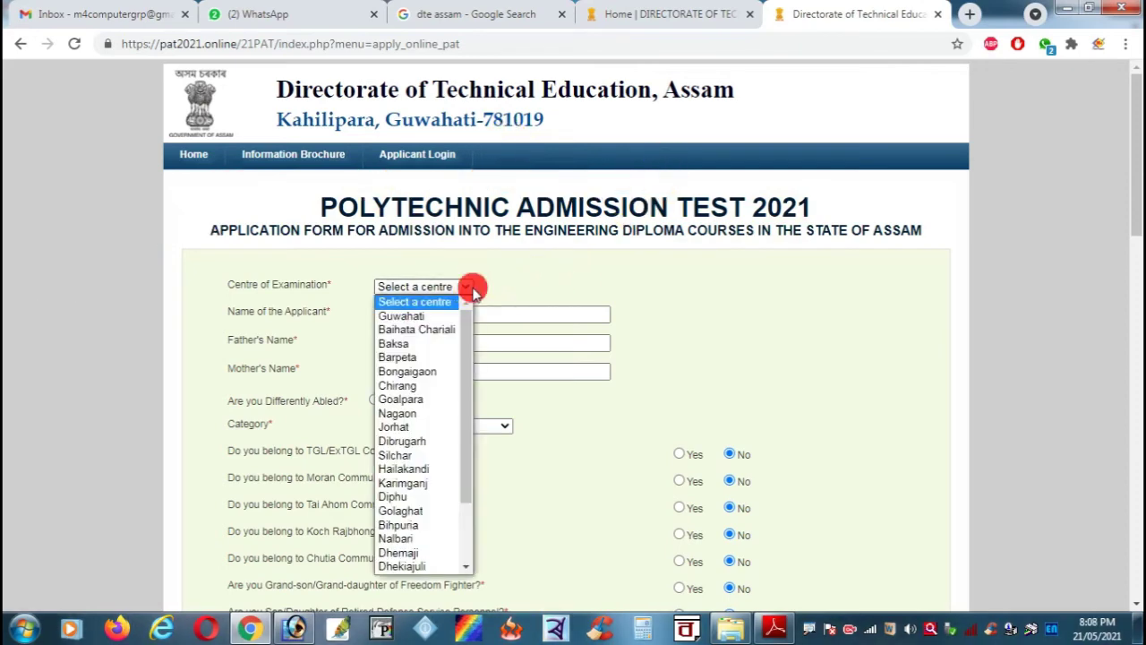
click(426, 371)
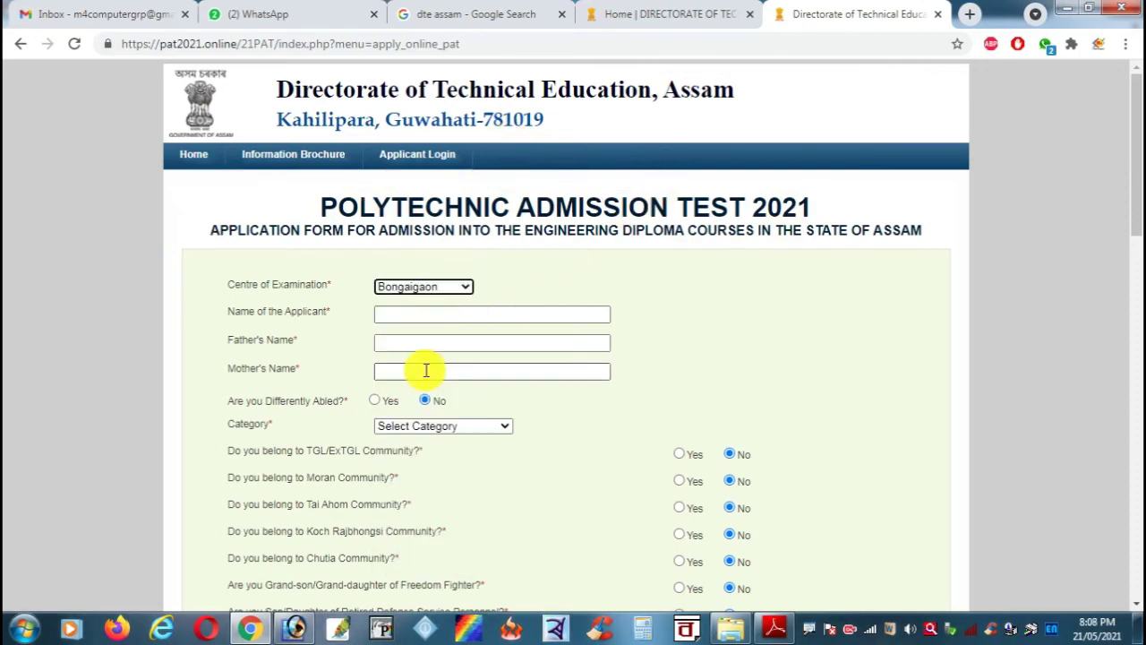
click(464, 319)
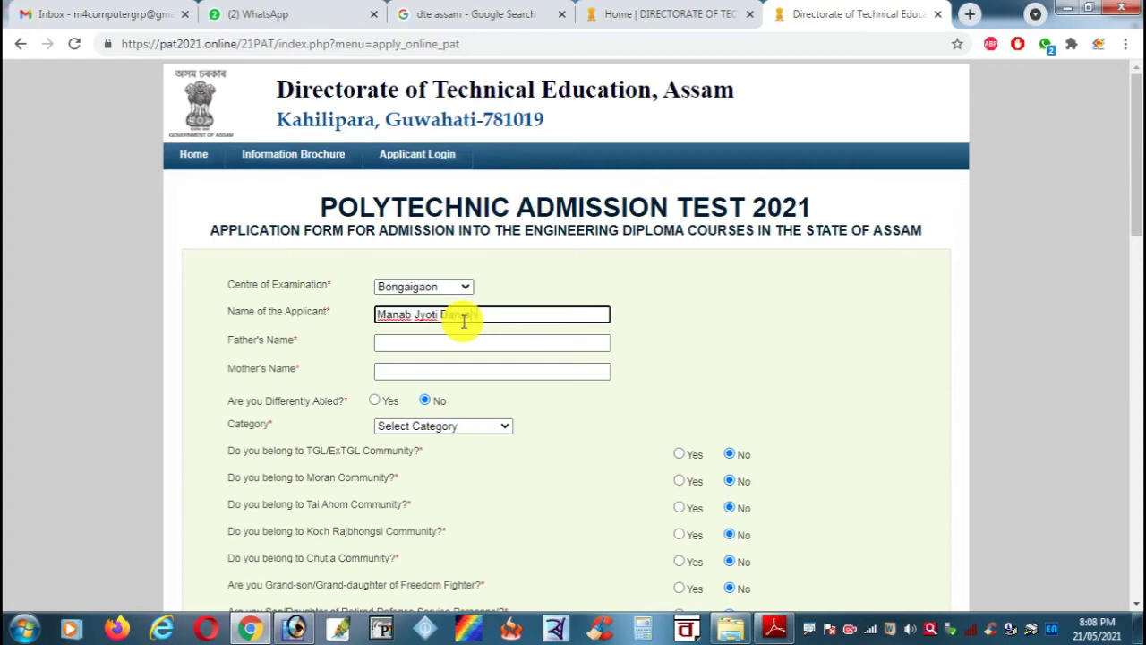
key(Tab)
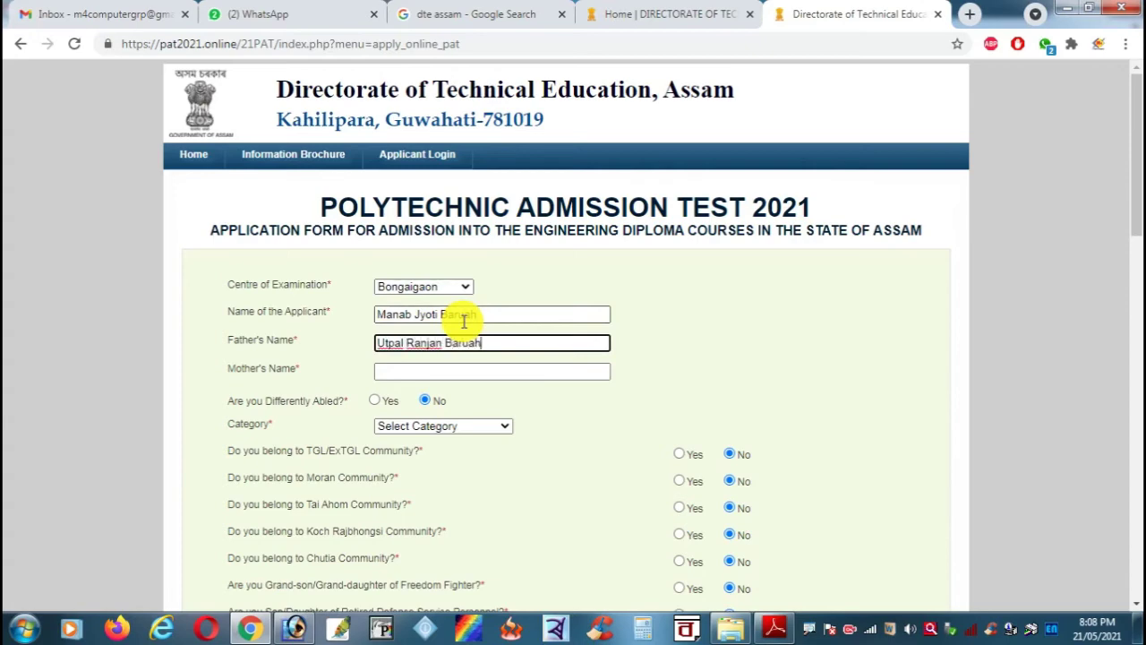
key(Tab)
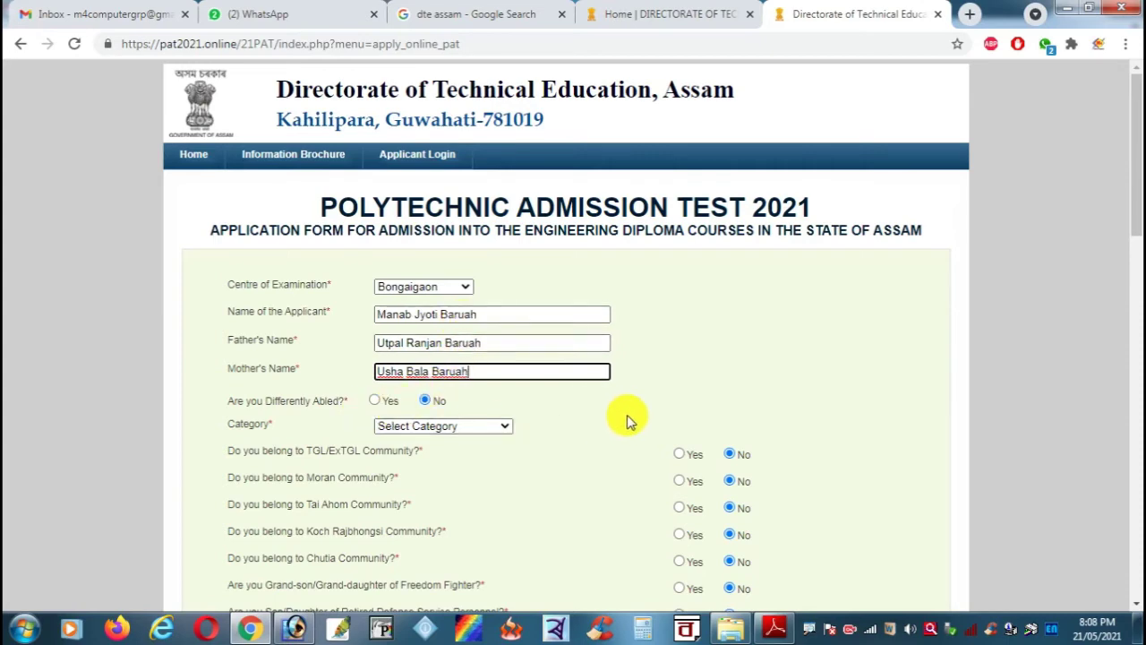
scroll(627, 415, down, 1)
click(503, 344)
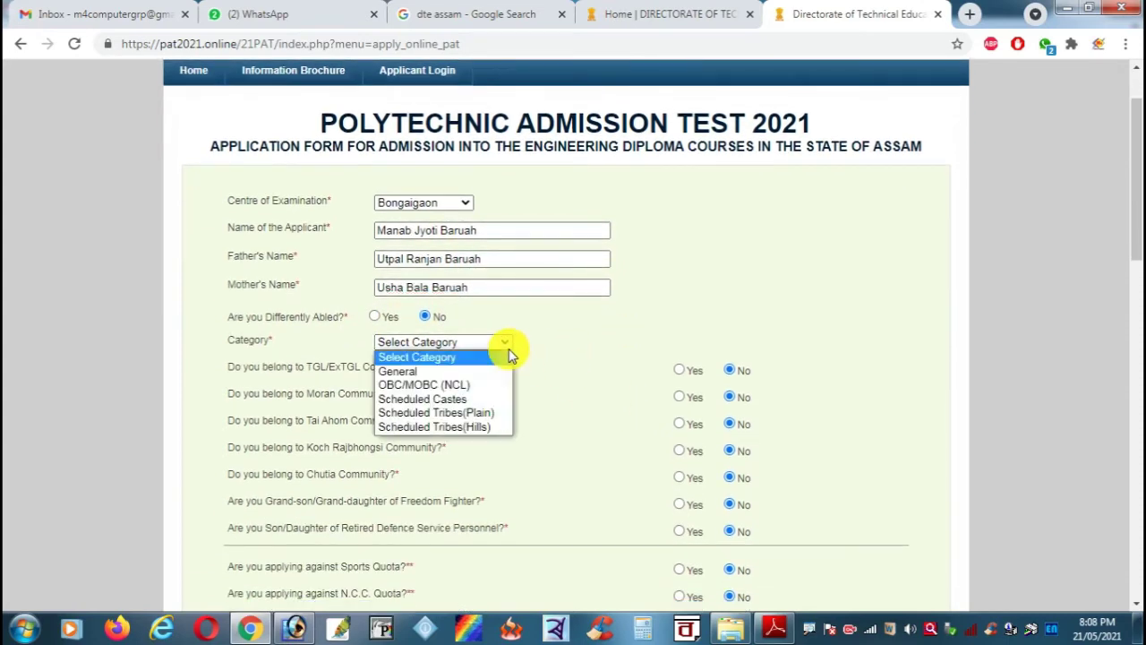
click(501, 372)
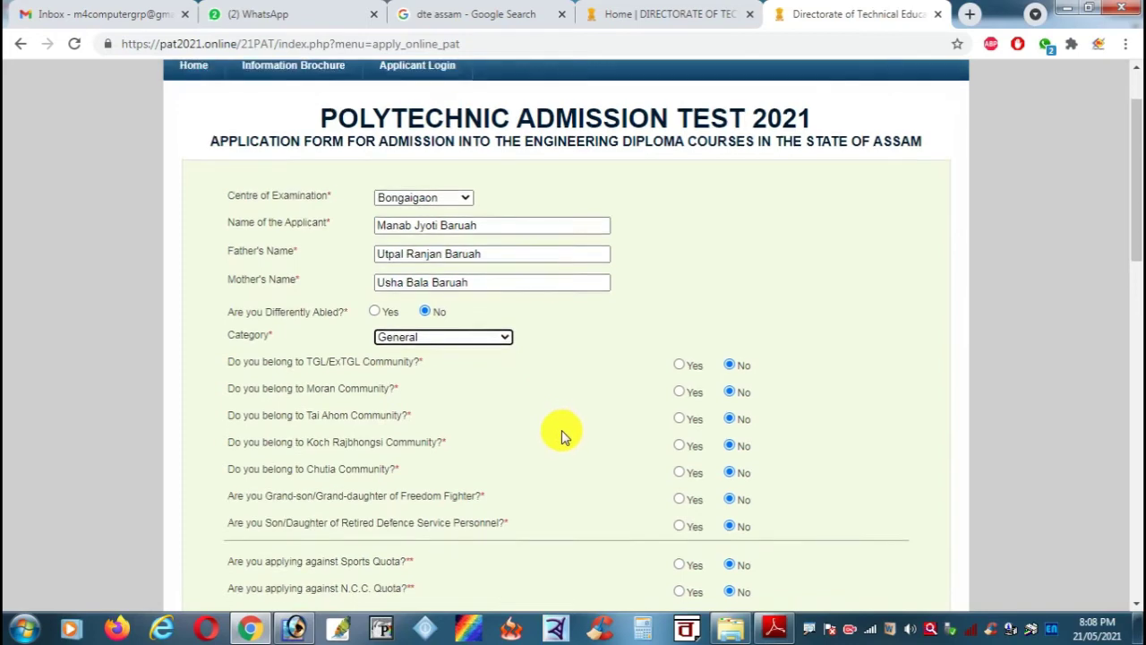
scroll(561, 430, down, 1)
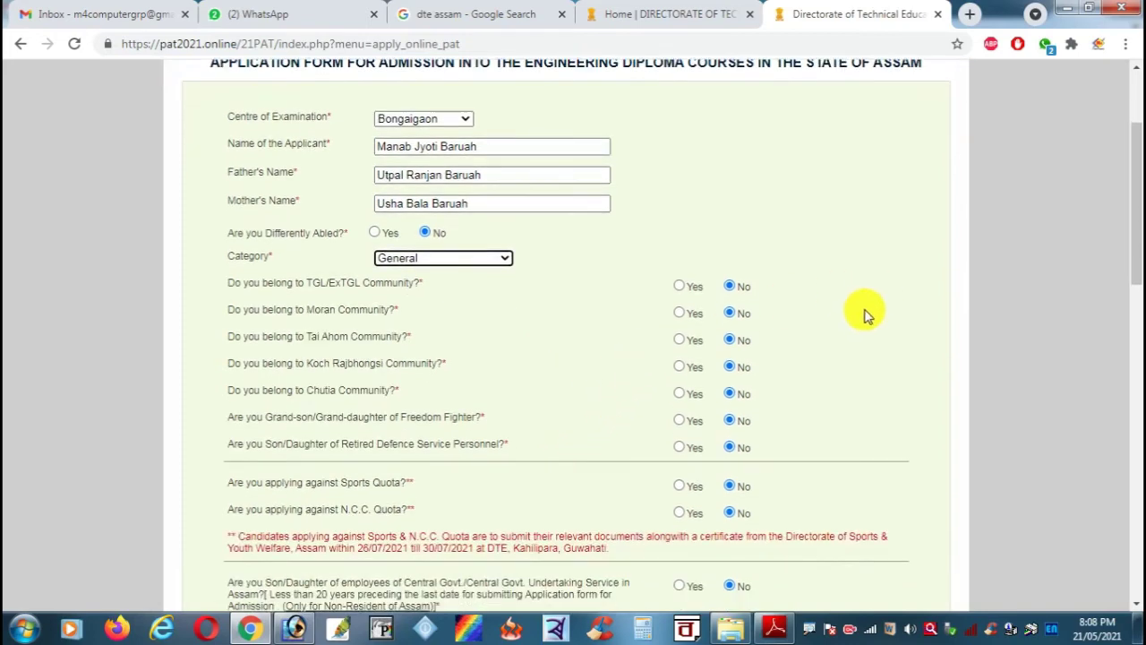
scroll(874, 320, down, 1)
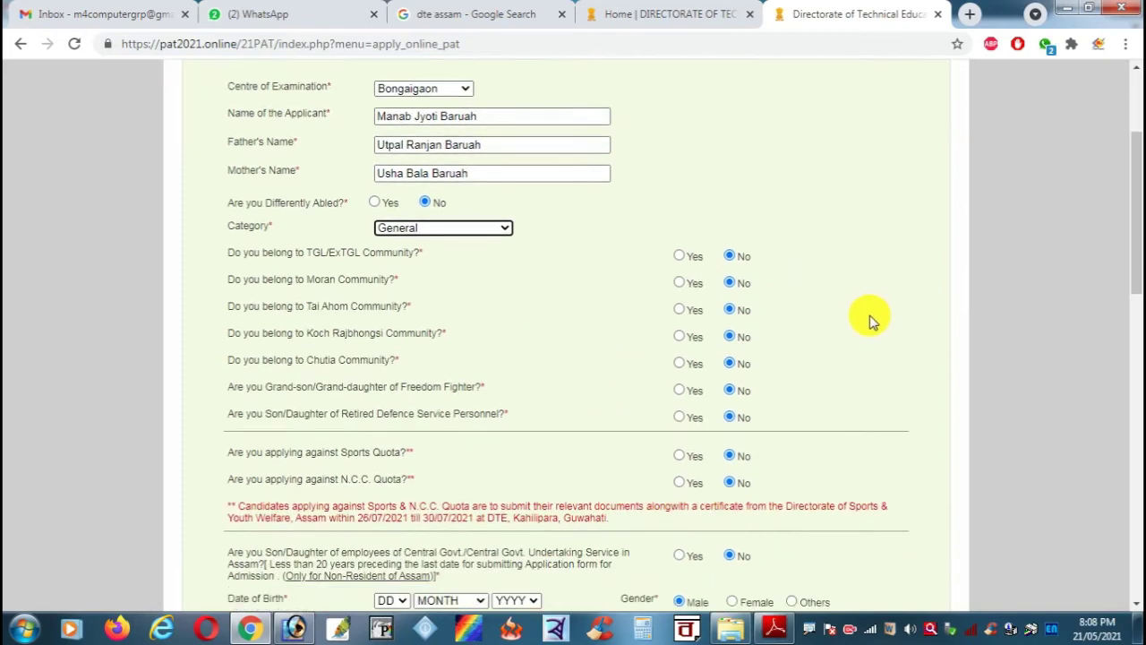
scroll(874, 323, down, 1)
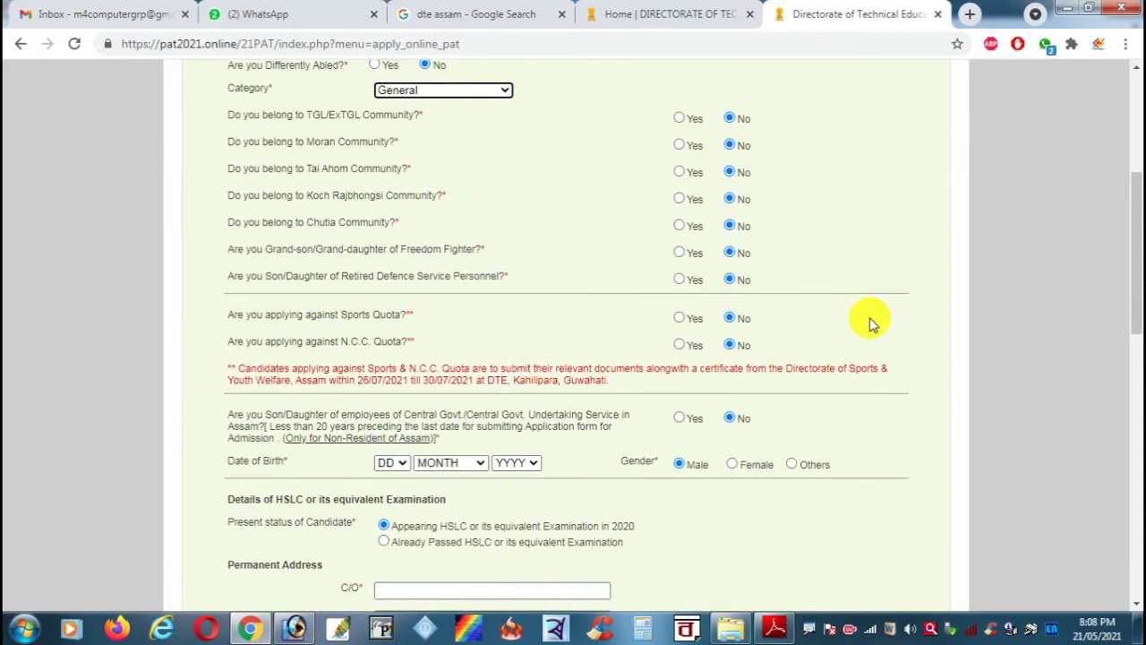
scroll(871, 329, down, 1)
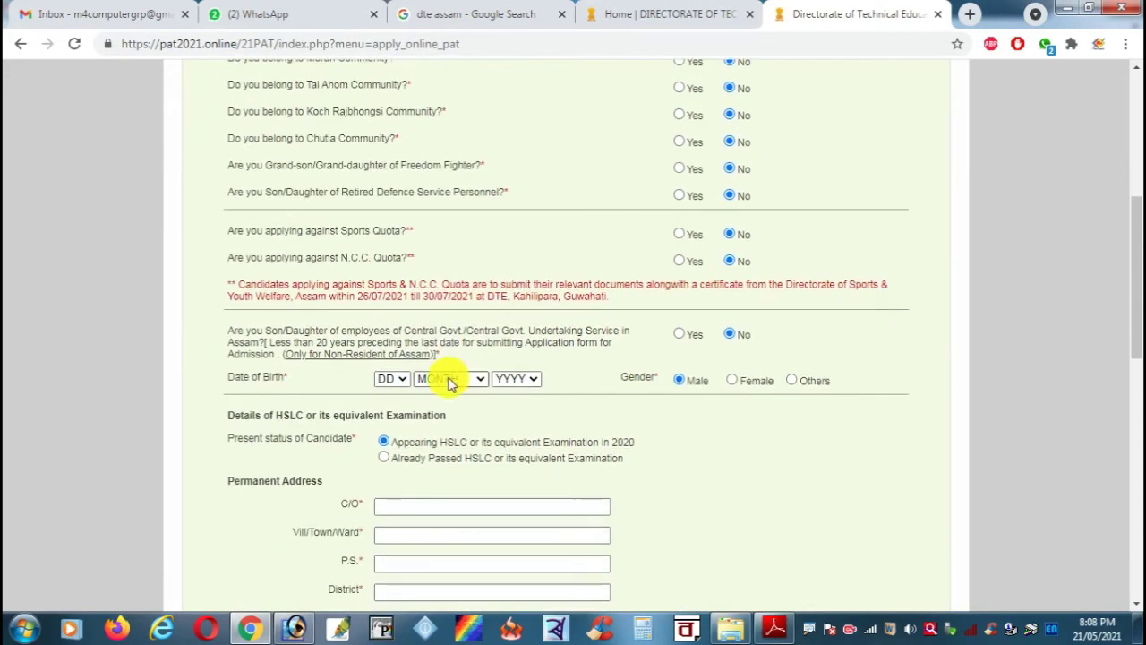
click(404, 388)
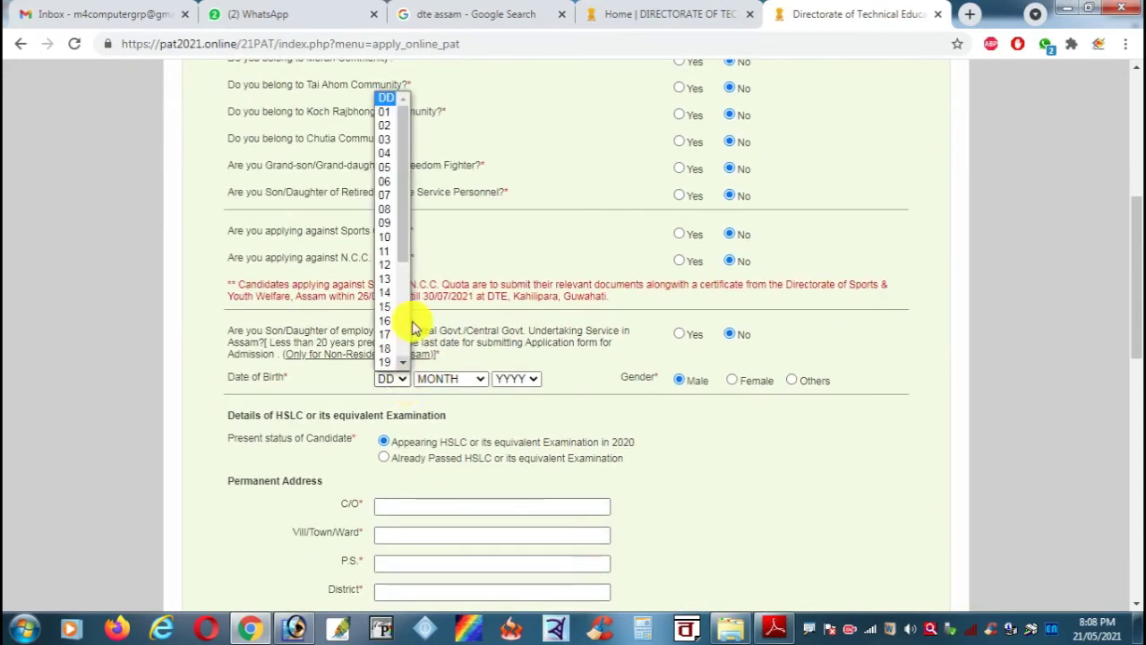
click(386, 113)
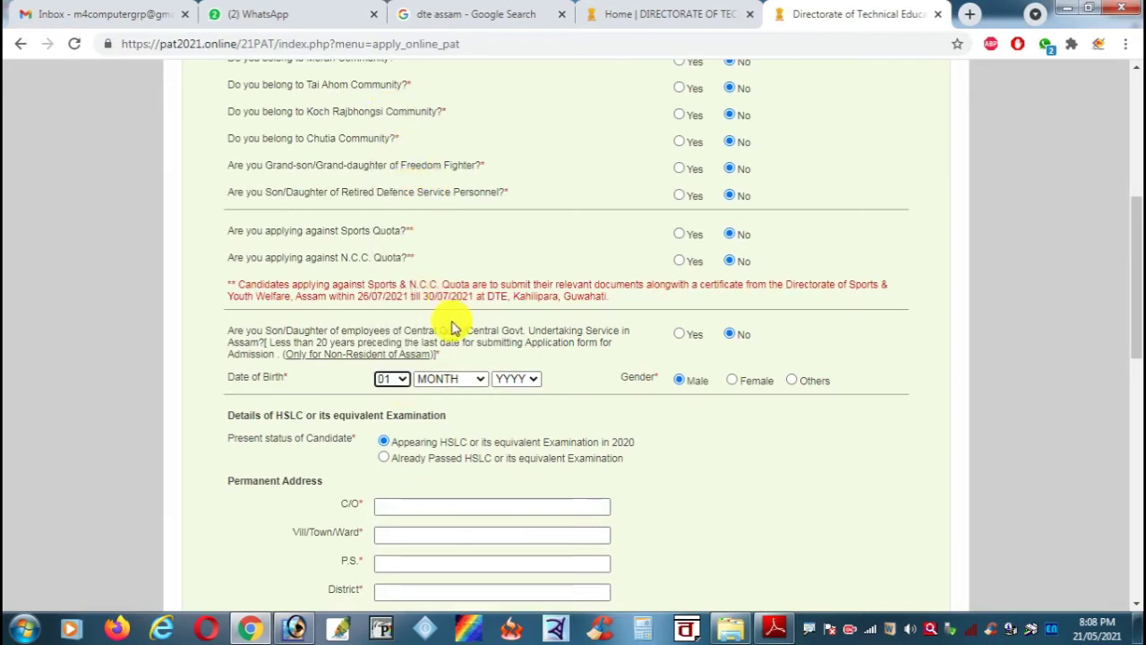
click(460, 378)
click(473, 562)
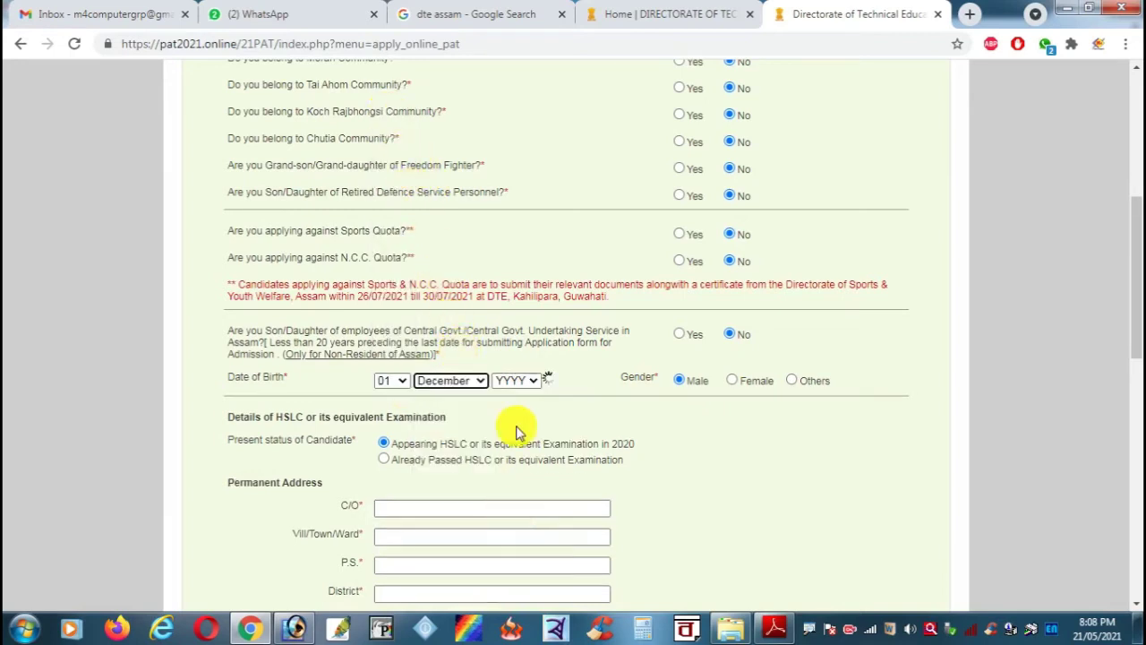
click(524, 379)
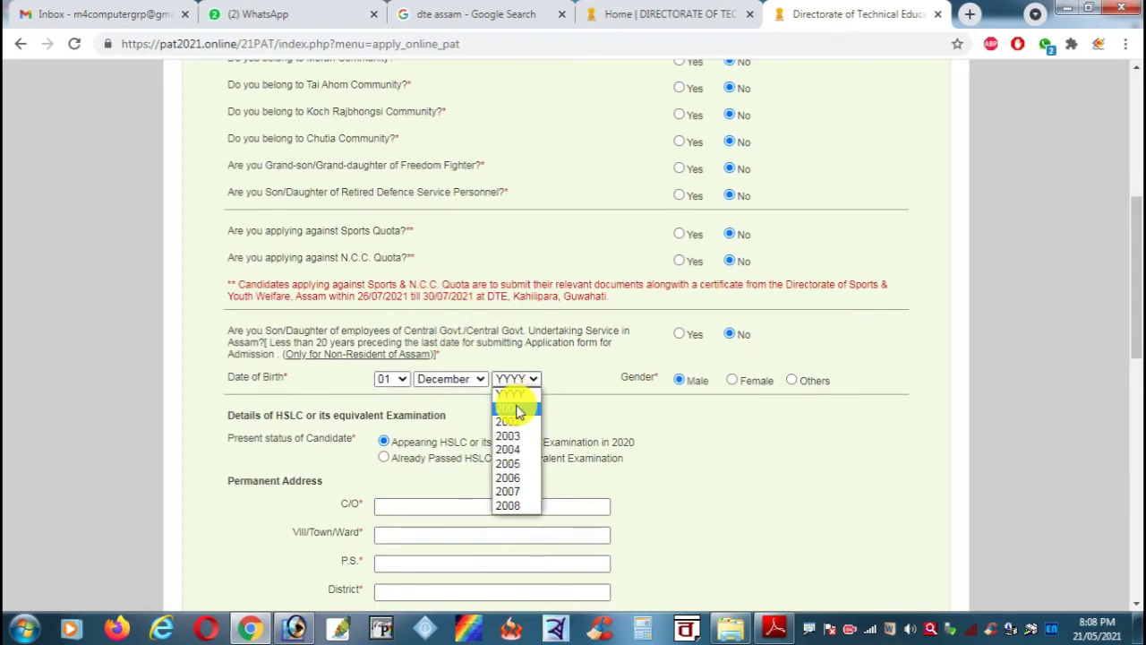
click(516, 409)
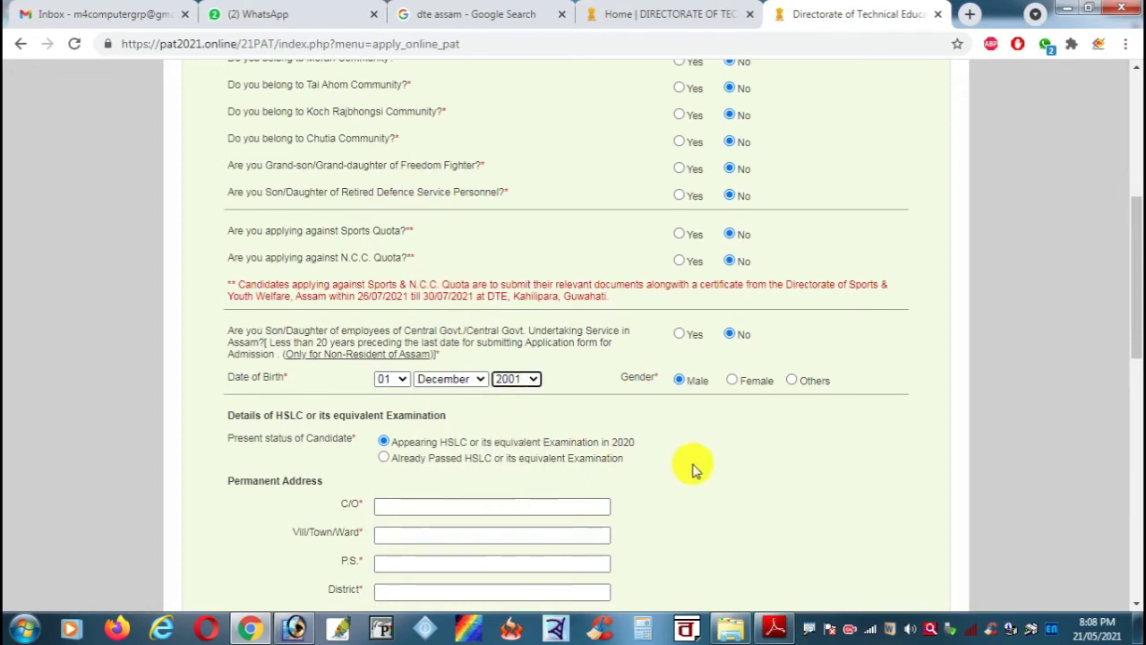
Step: Mark HSLC as already passed with 68% marks
scroll(804, 459, down, 2)
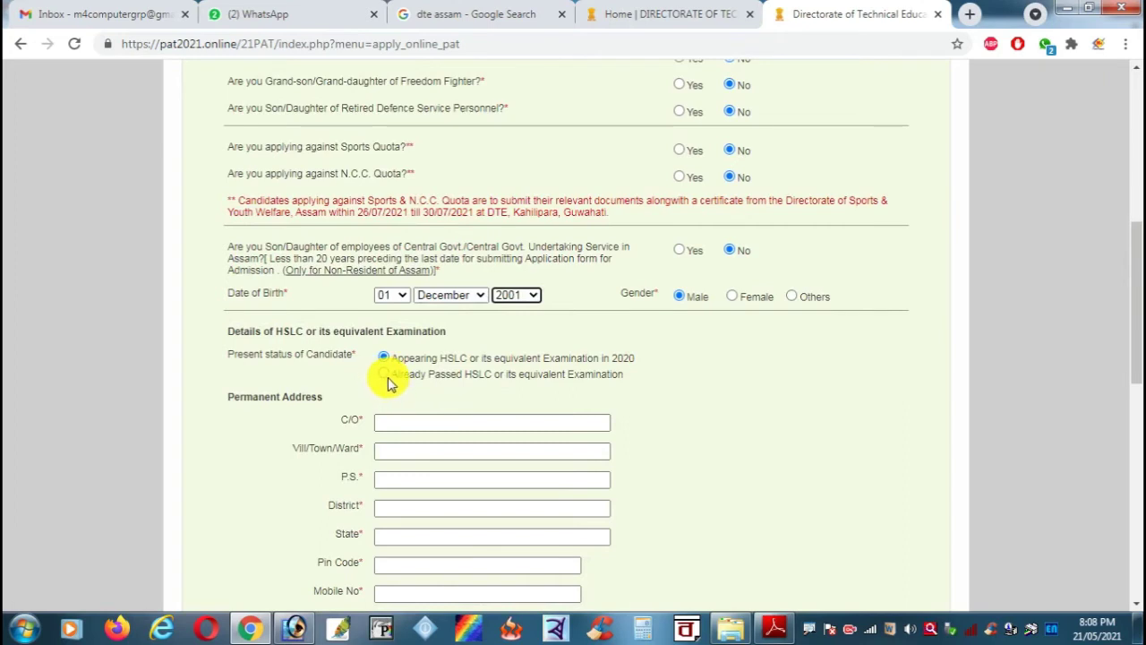
click(384, 375)
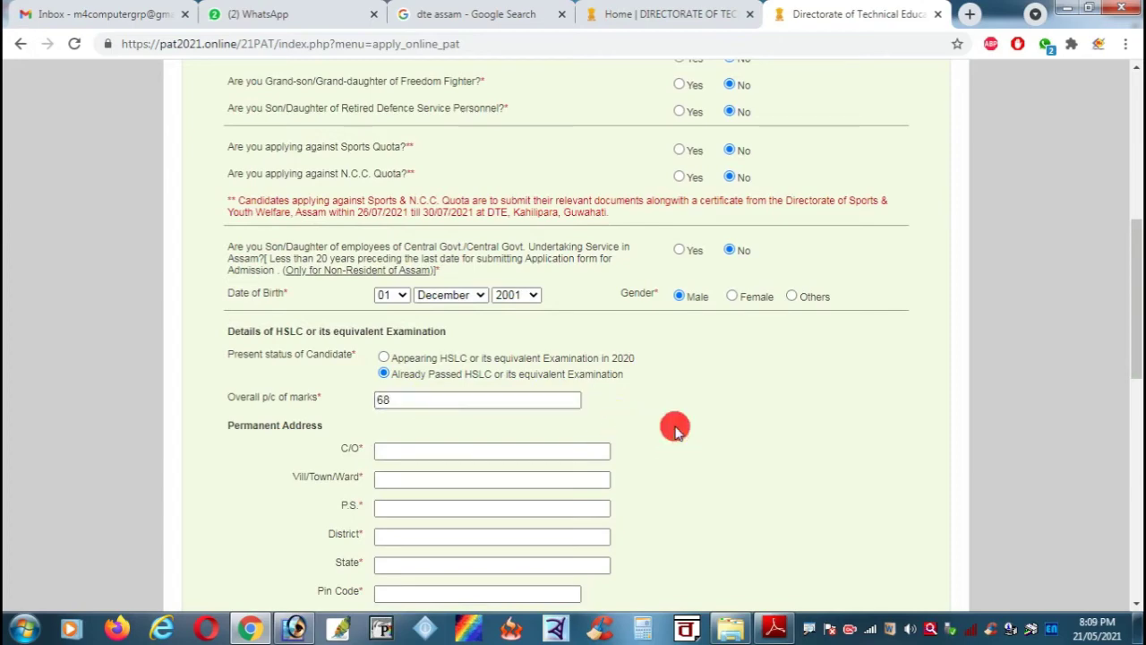
scroll(663, 426, up, 5)
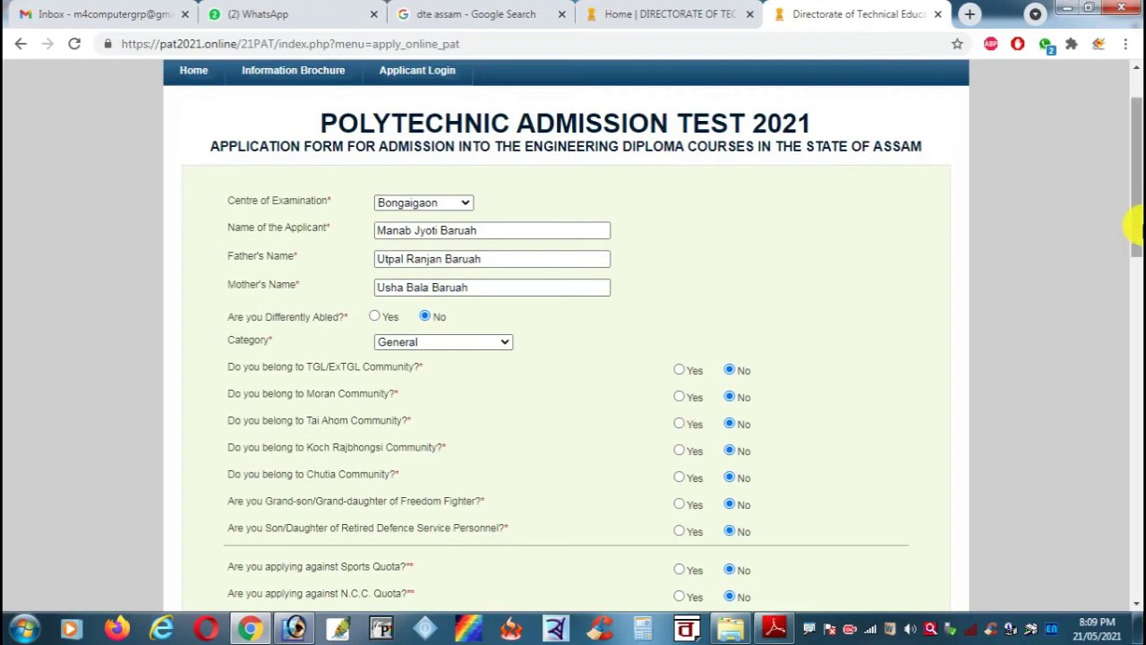
drag(1136, 224, 1135, 330)
Step: Enter the permanent address C/O, village/ward, police station and district
click(452, 510)
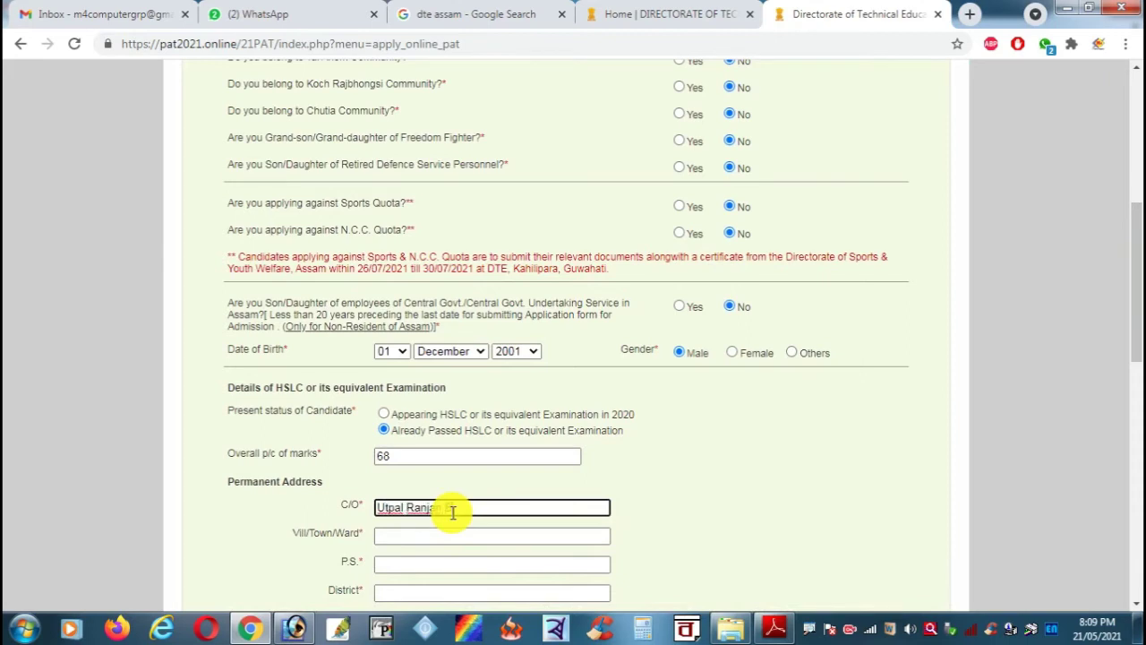
key(Tab)
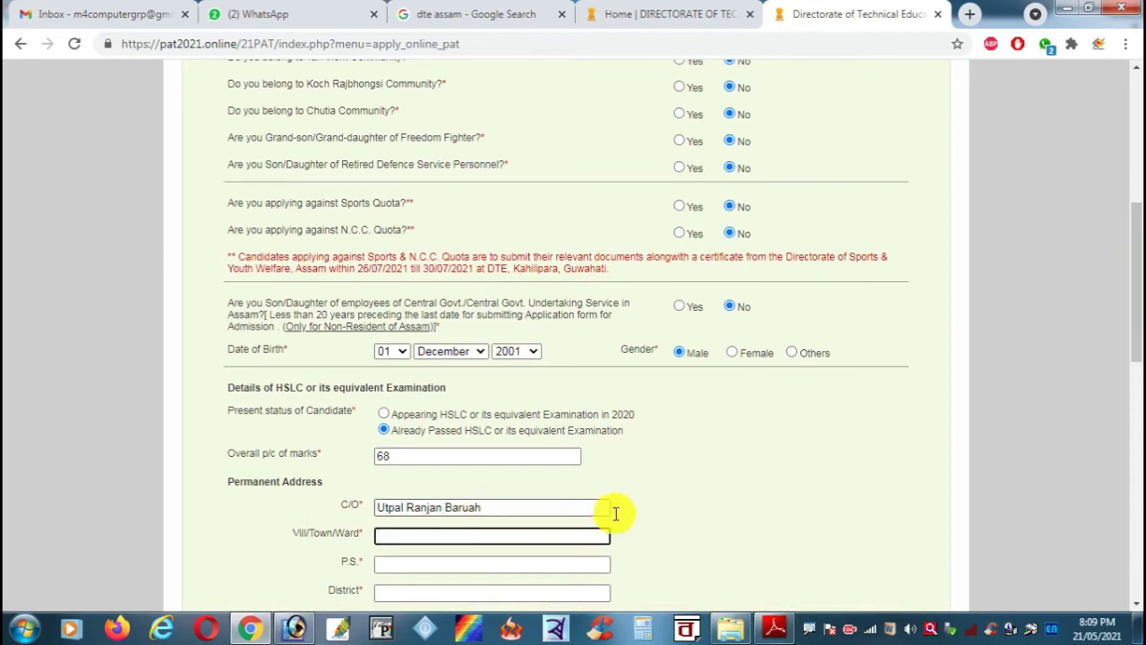
scroll(673, 502, down, 2)
scroll(739, 439, down, 1)
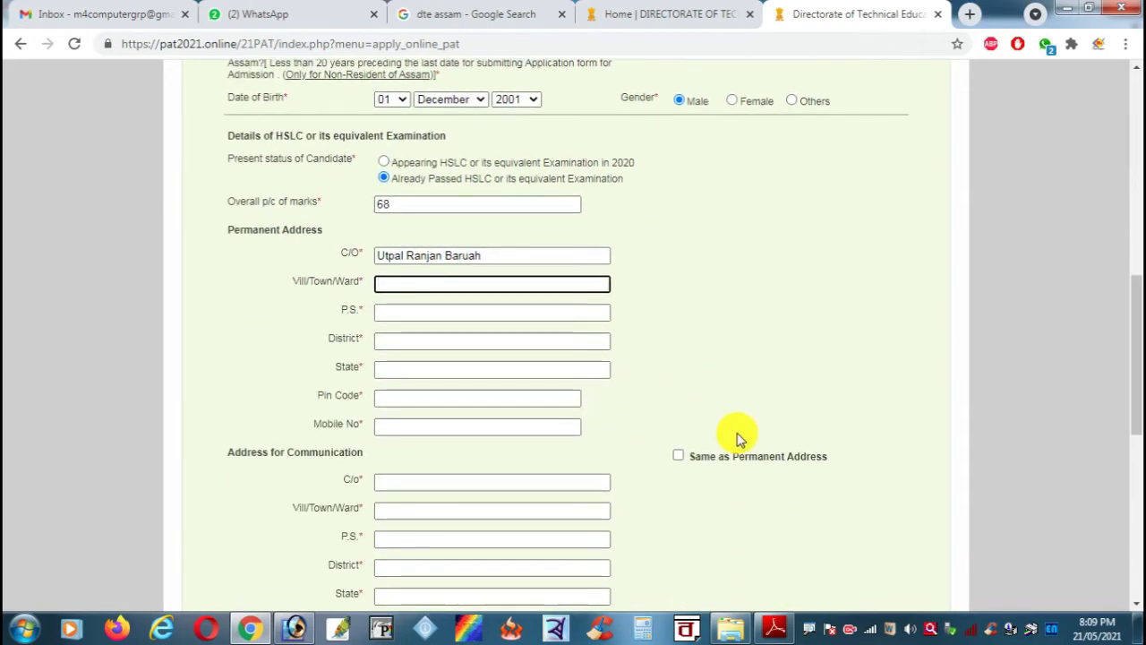
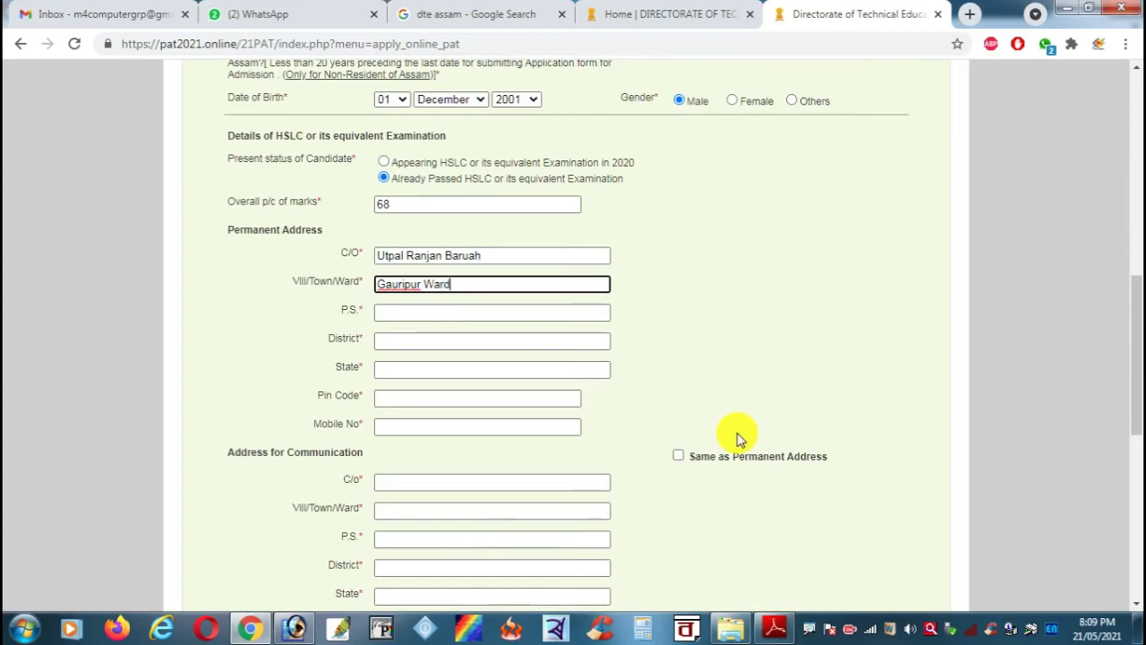
key(Tab)
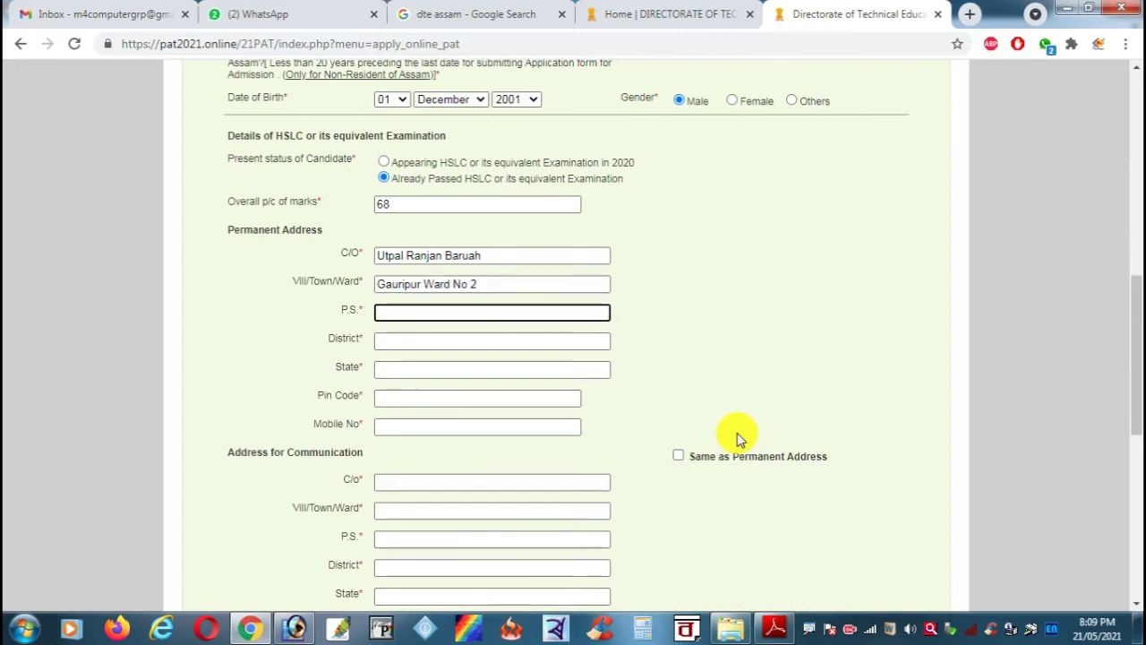
key(Tab)
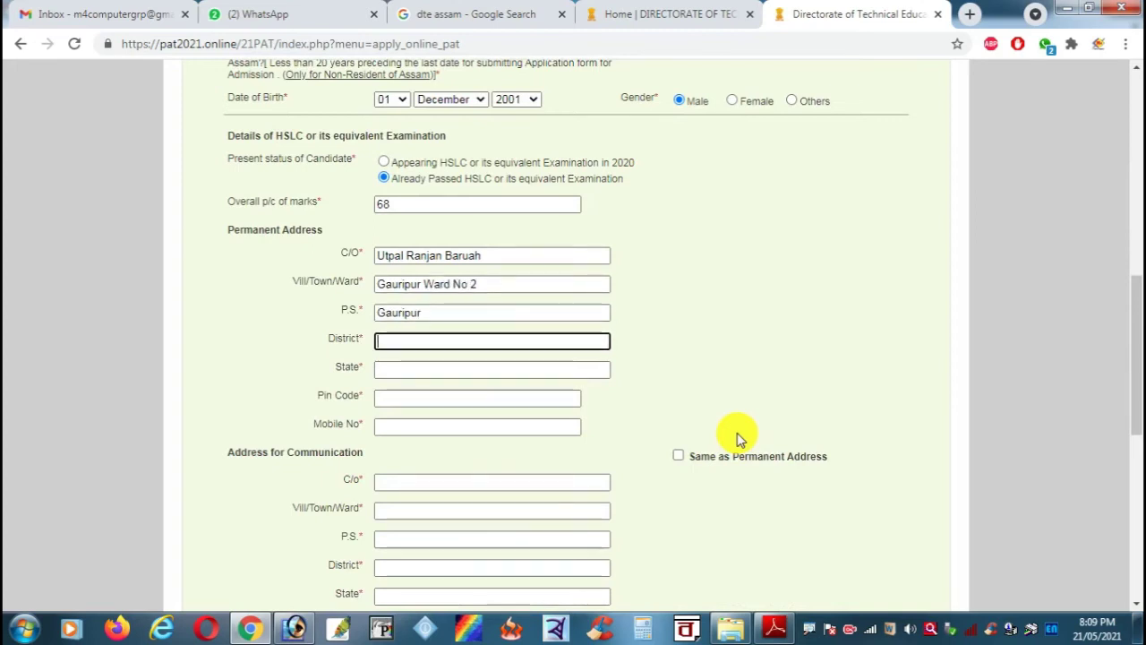
Step: Add the state, pin code and mobile number, then tick Same as Permanent Address
key(Tab)
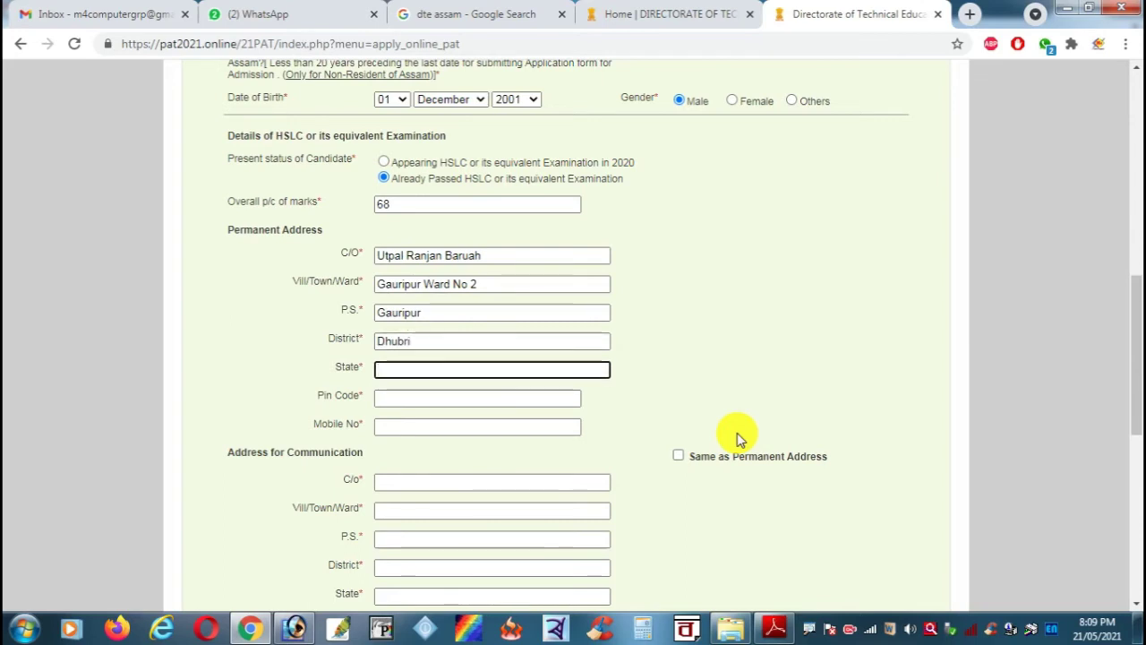
text(Assam)
key(Tab)
text(7)
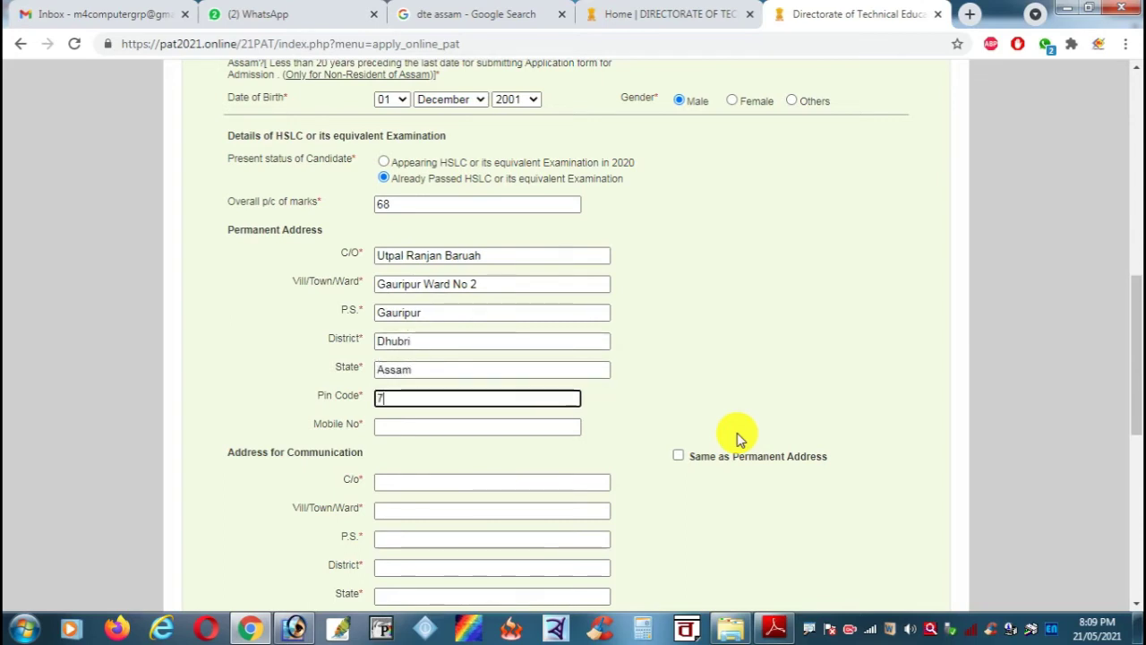
text(83331)
key(Tab)
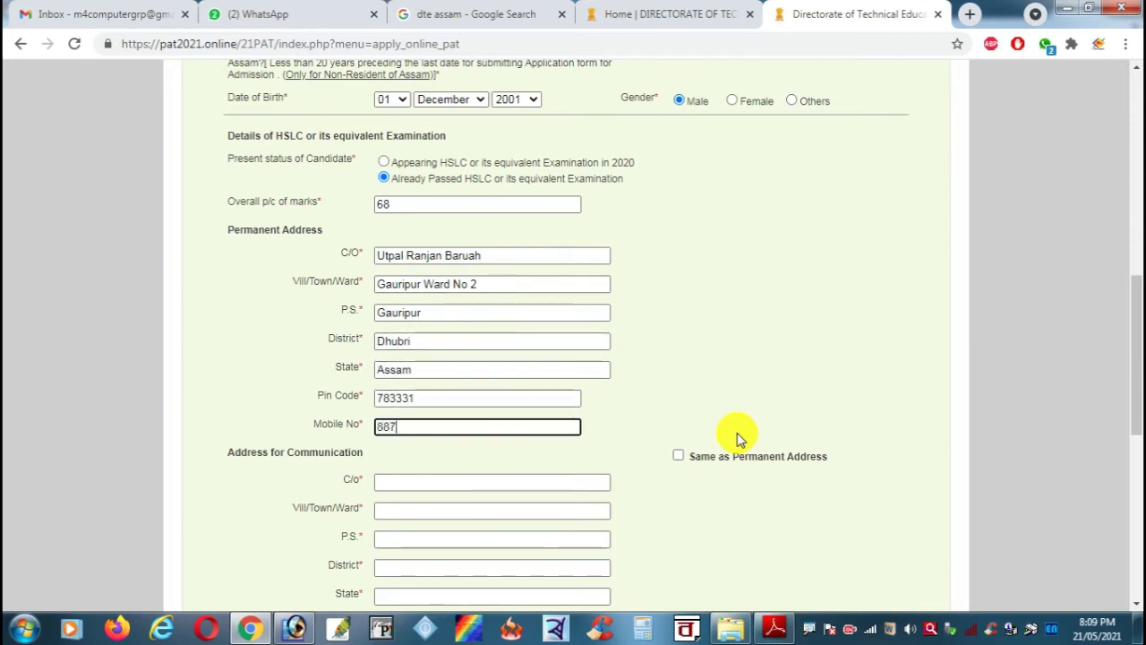
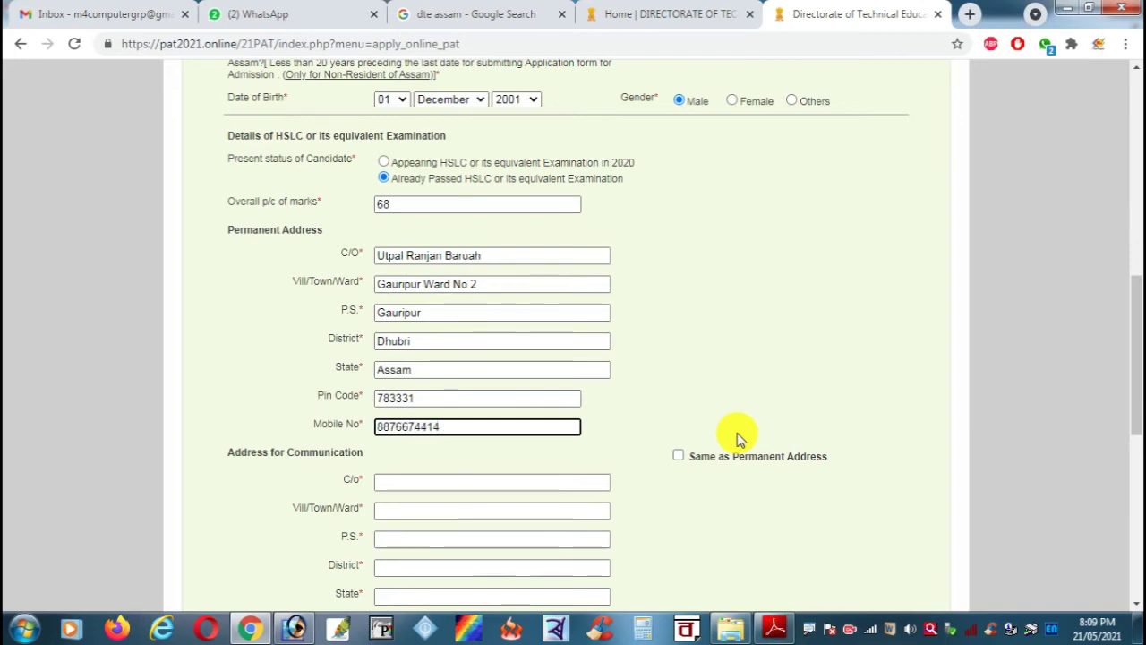
click(678, 457)
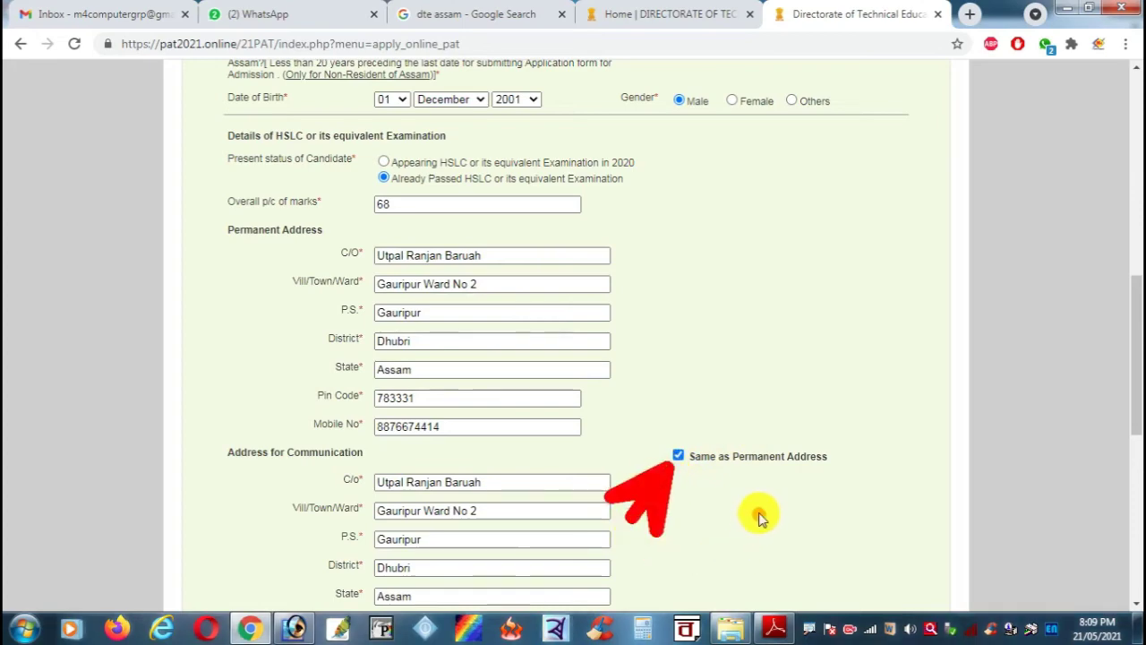
scroll(740, 491, down, 1)
Step: Set the religion to Hinduism
scroll(740, 491, down, 3)
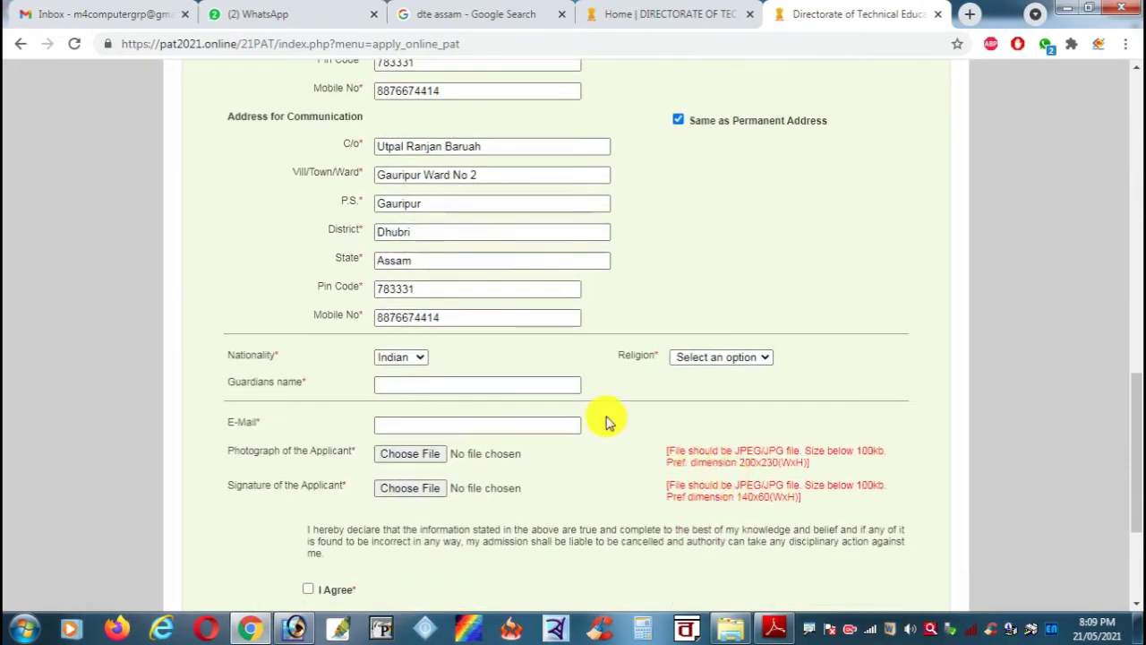
click(753, 359)
click(741, 387)
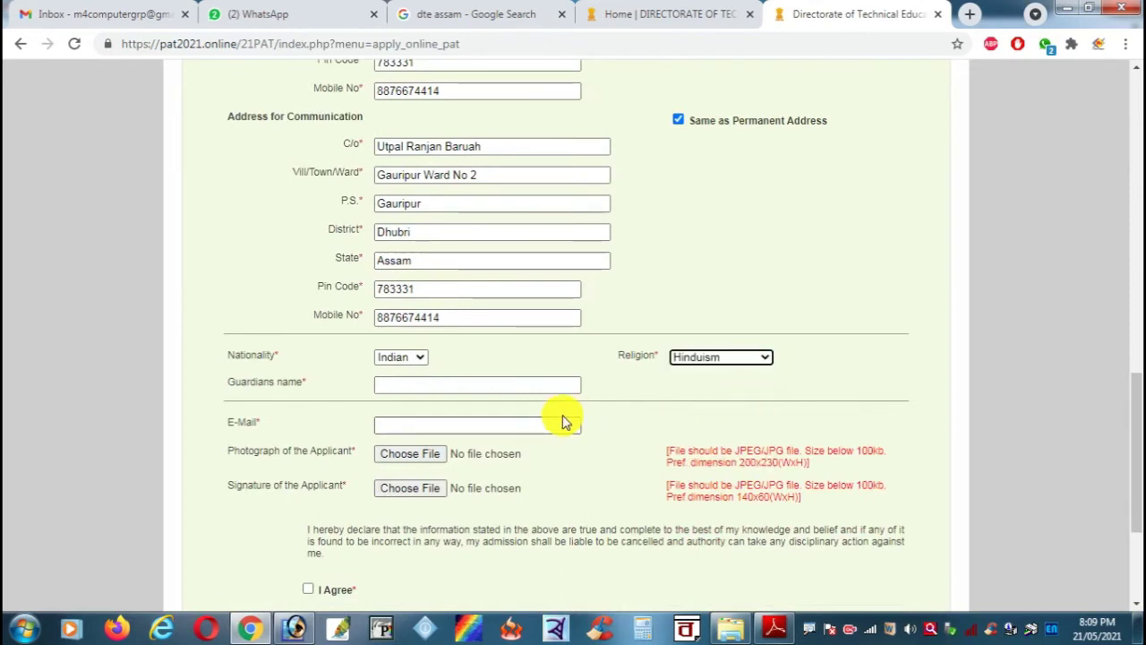
Step: Enter the guardian's name and the applicant's e-mail address
click(532, 387)
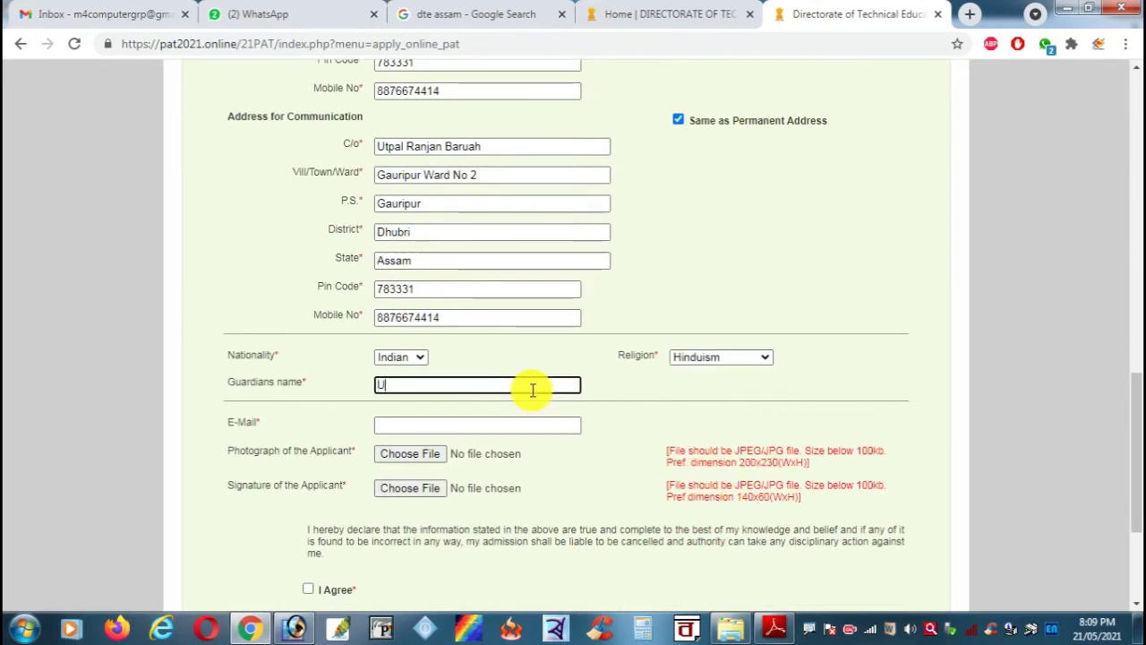
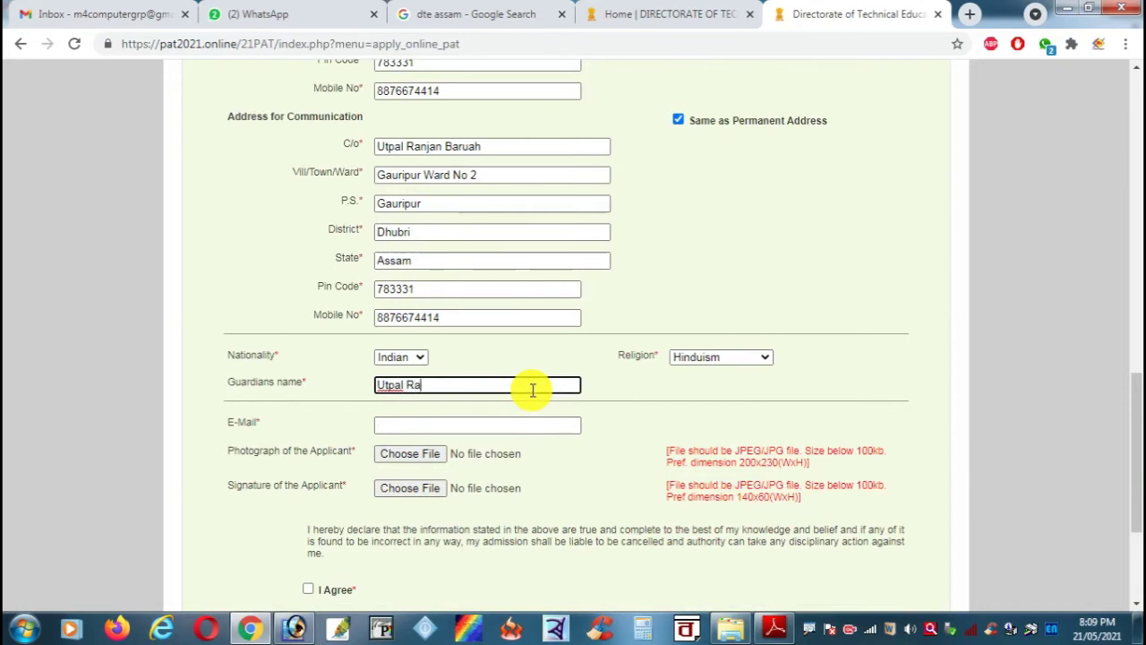
key(Tab)
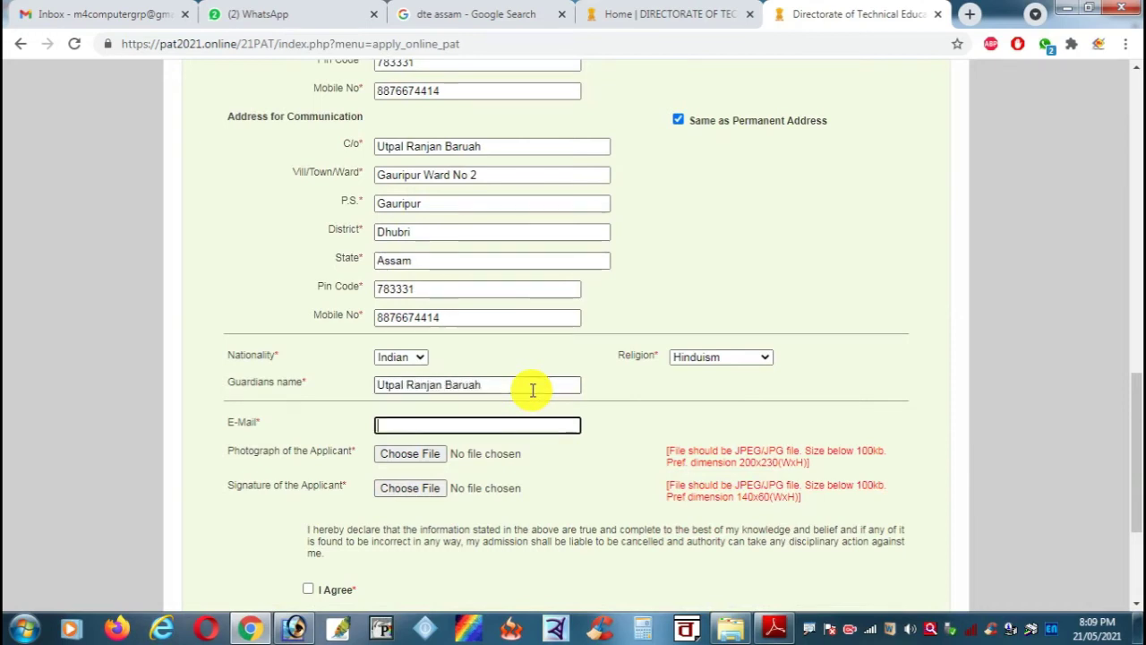
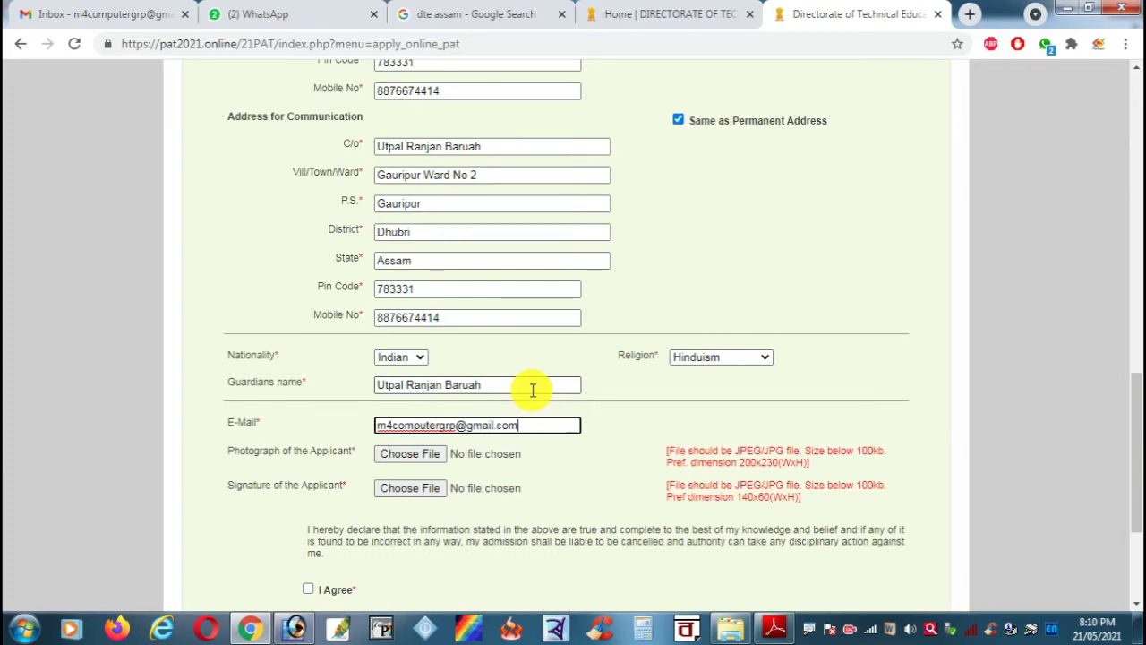
click(430, 454)
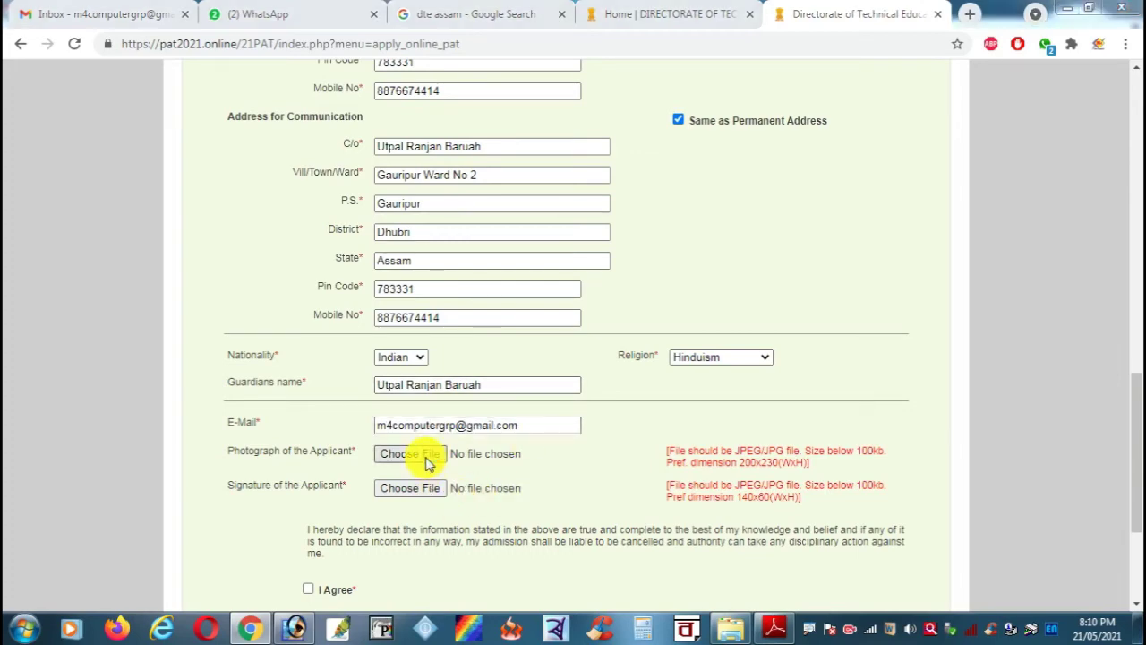
Step: Attach Image.png as the photograph and Signature.jpg as the signature
double_click(303, 139)
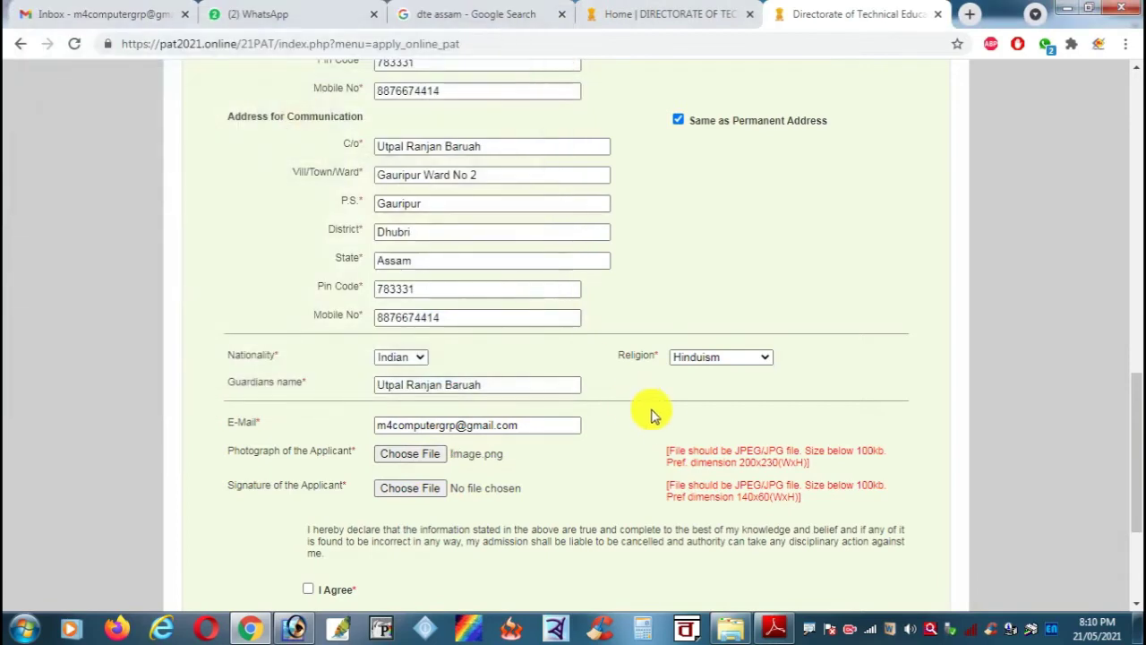
scroll(538, 421, down, 1)
click(406, 405)
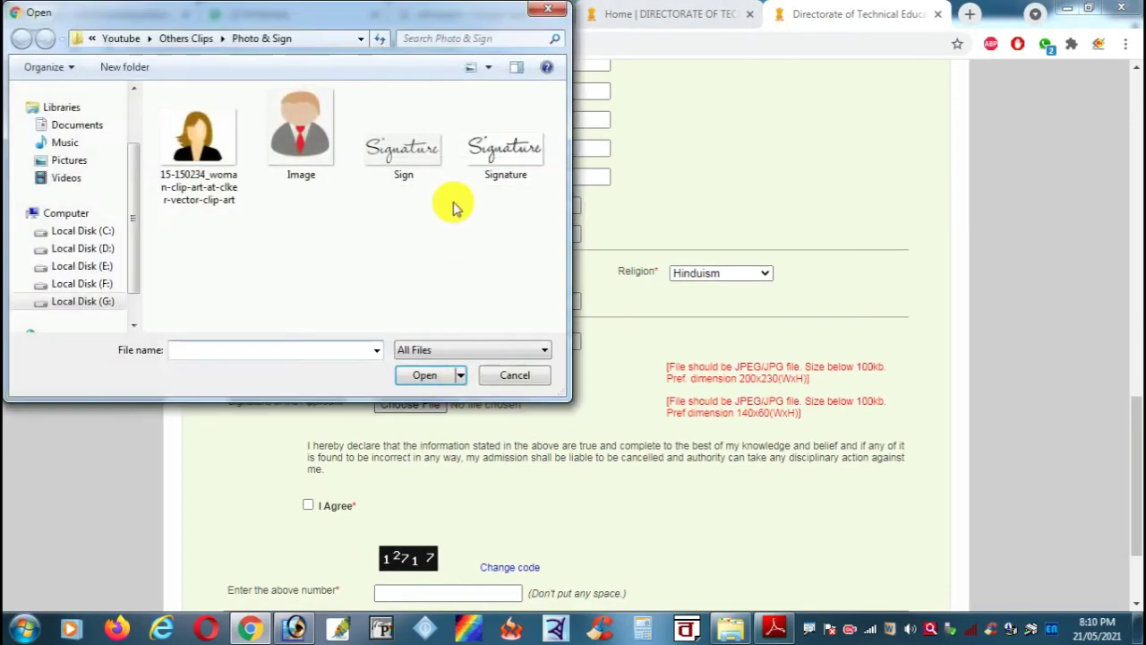
double_click(499, 159)
scroll(735, 358, down, 2)
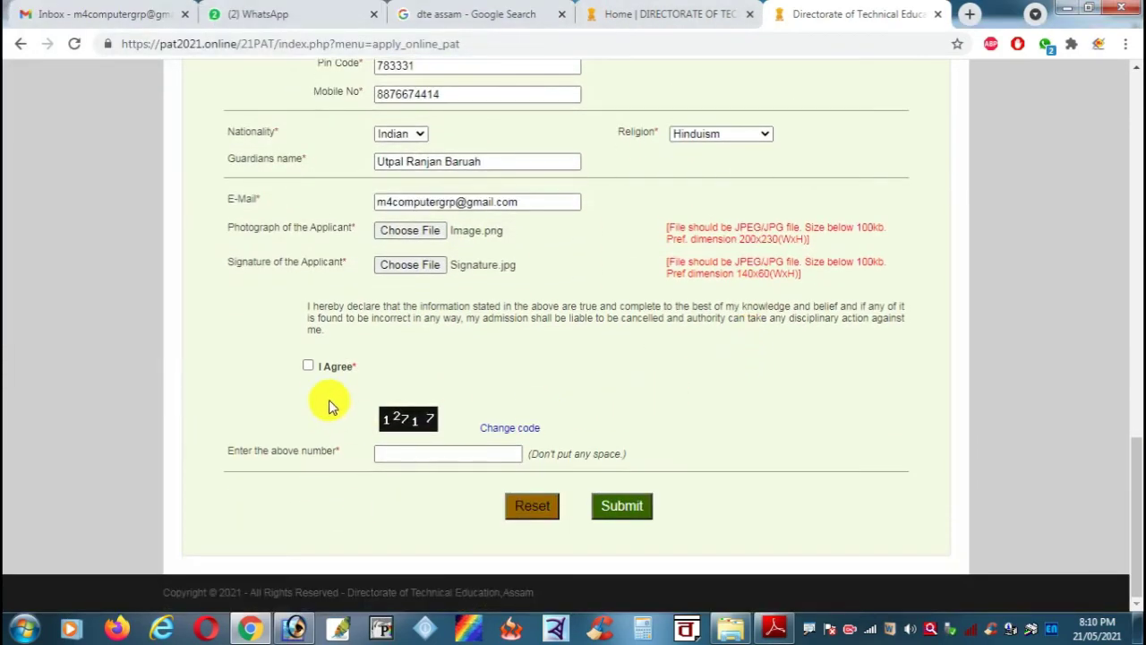
Step: Accept the declaration, enter the verification number and submit the application
click(308, 365)
click(423, 454)
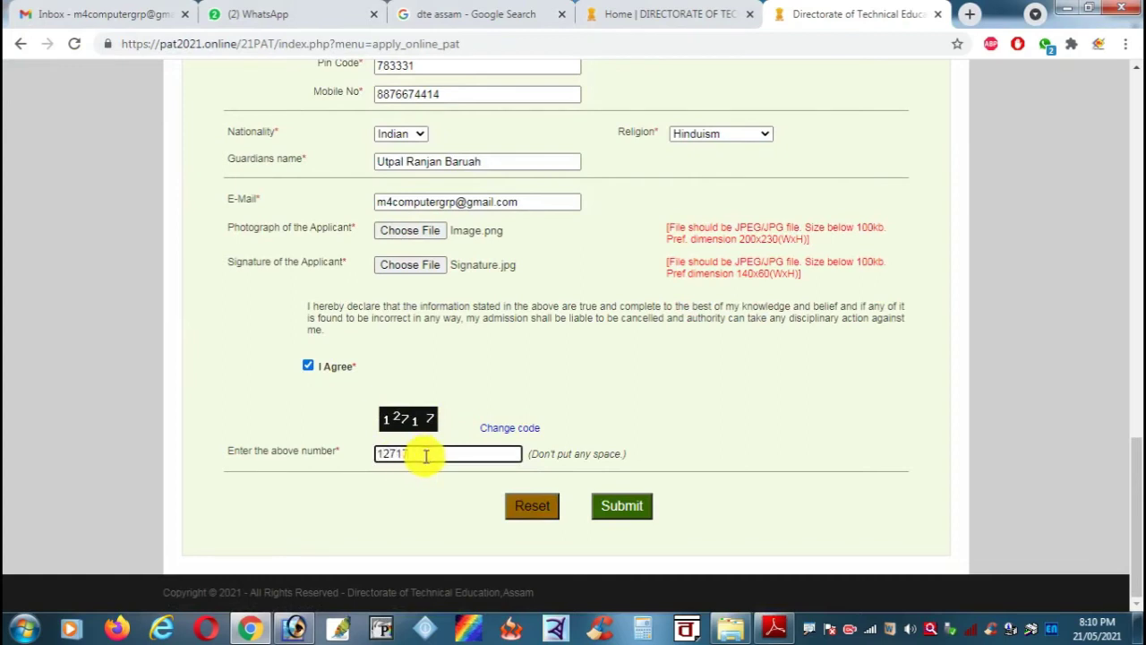
click(620, 506)
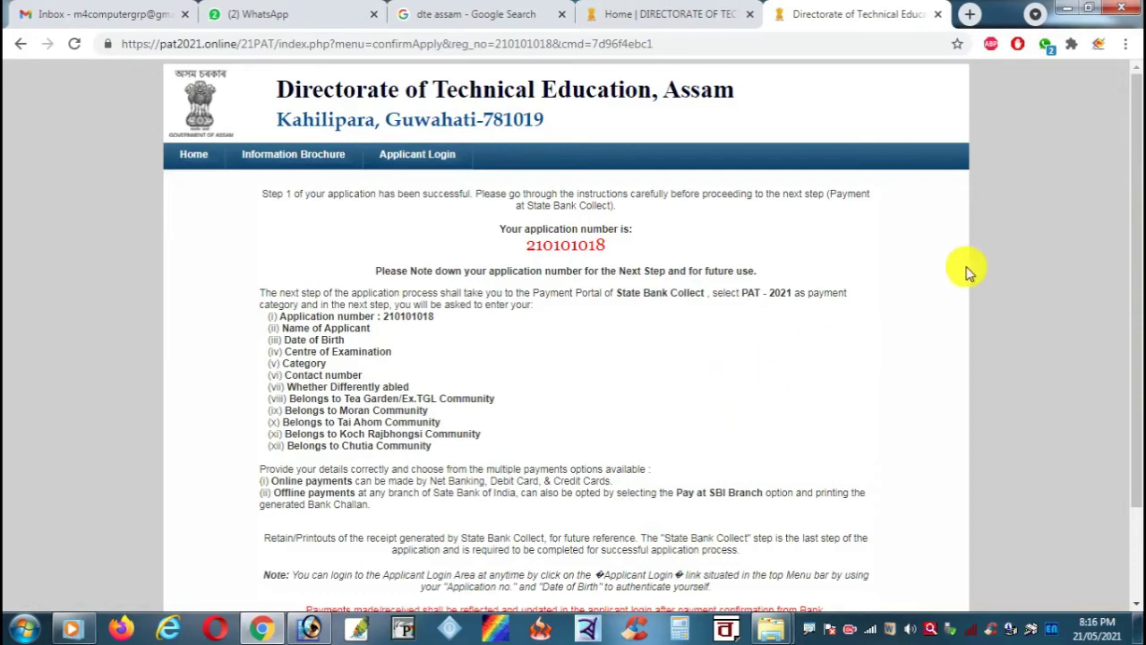
Step: Scroll the confirmation page to the application number and the Click for Next Step link
scroll(1135, 169, down, 2)
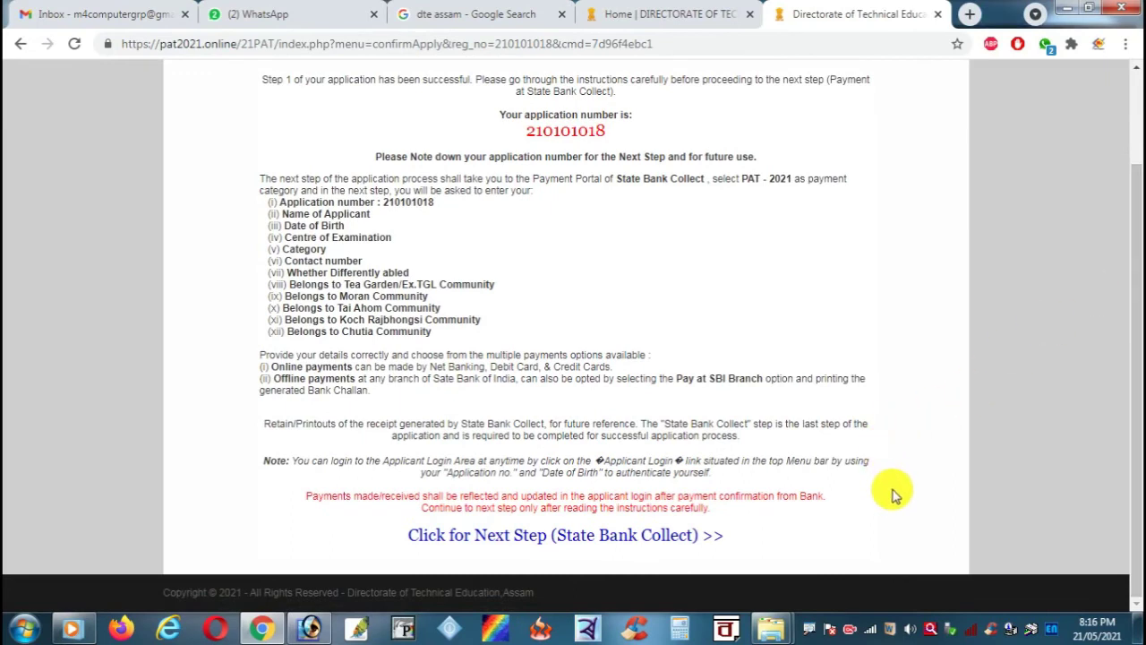
key(ctrl+2)
mouse_move(393, 538)
mouse_down()
mouse_move(338, 581)
mouse_move(154, 543)
mouse_up()
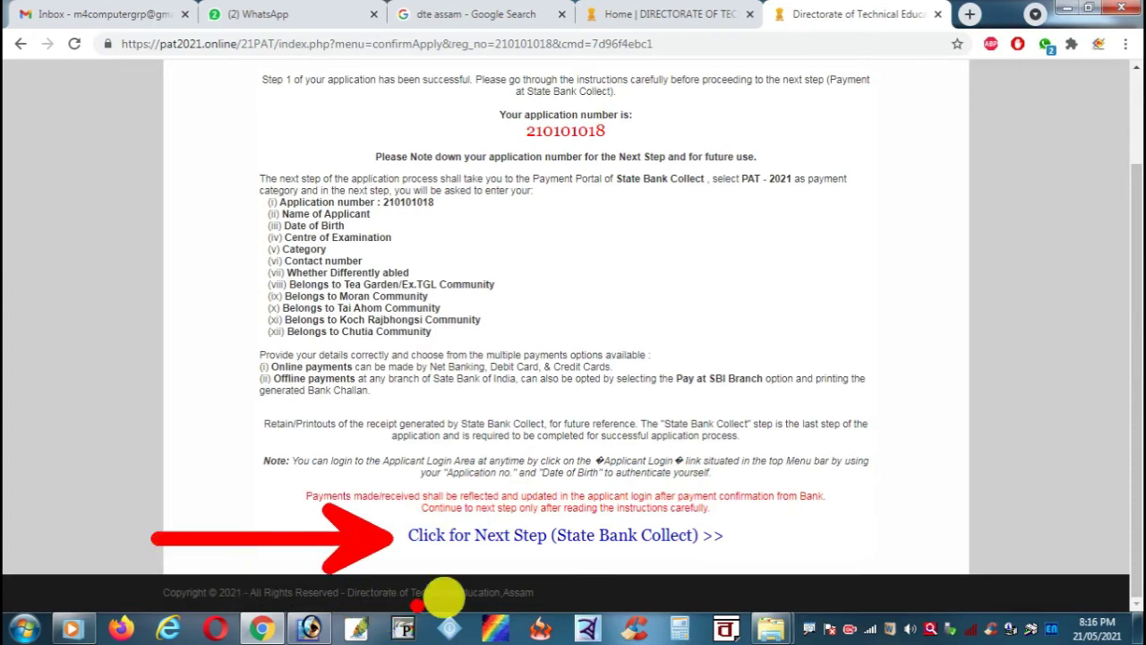
key(Escape)
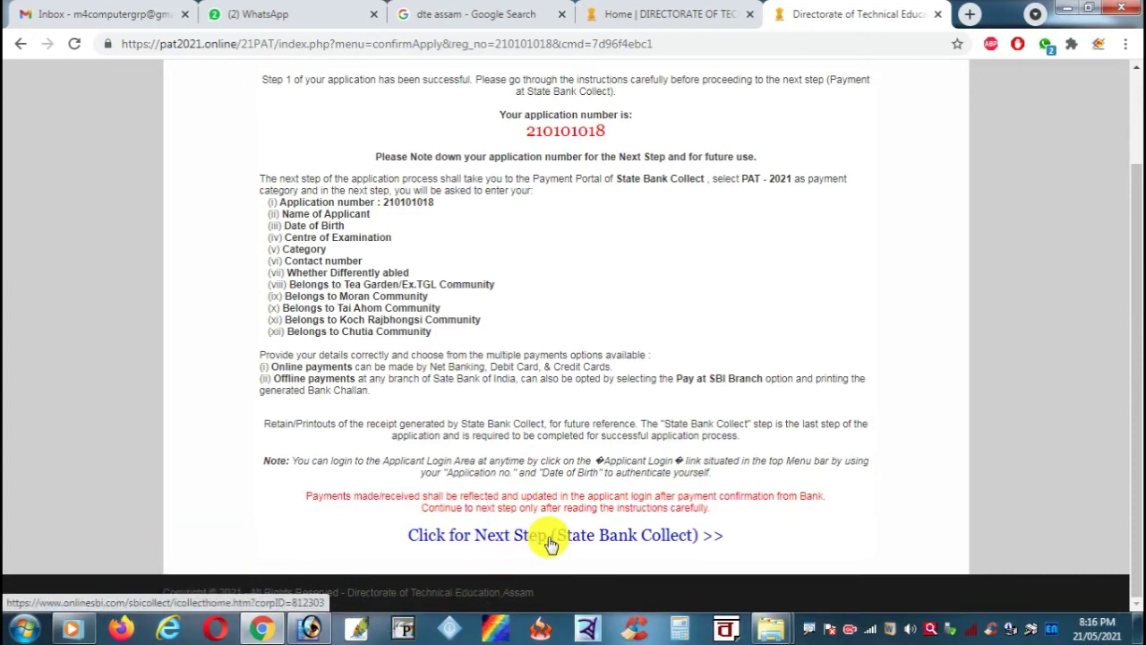
Step: Accept the State Bank Collect terms, proceed, and pick PAT - 2021 as the payment category
click(550, 542)
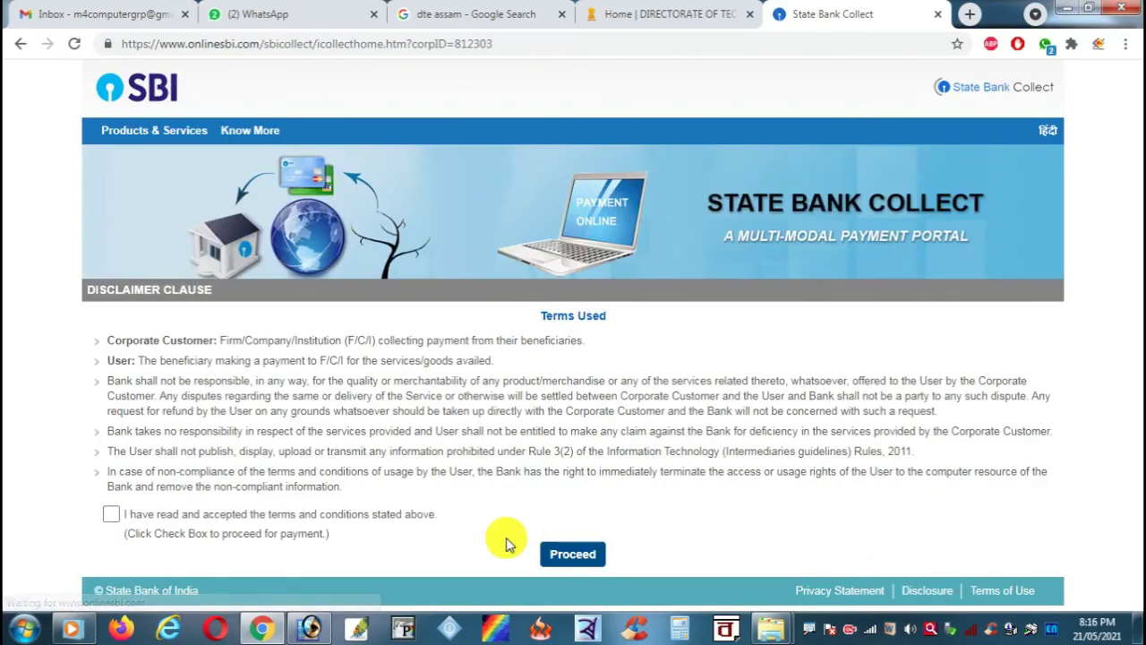
click(108, 518)
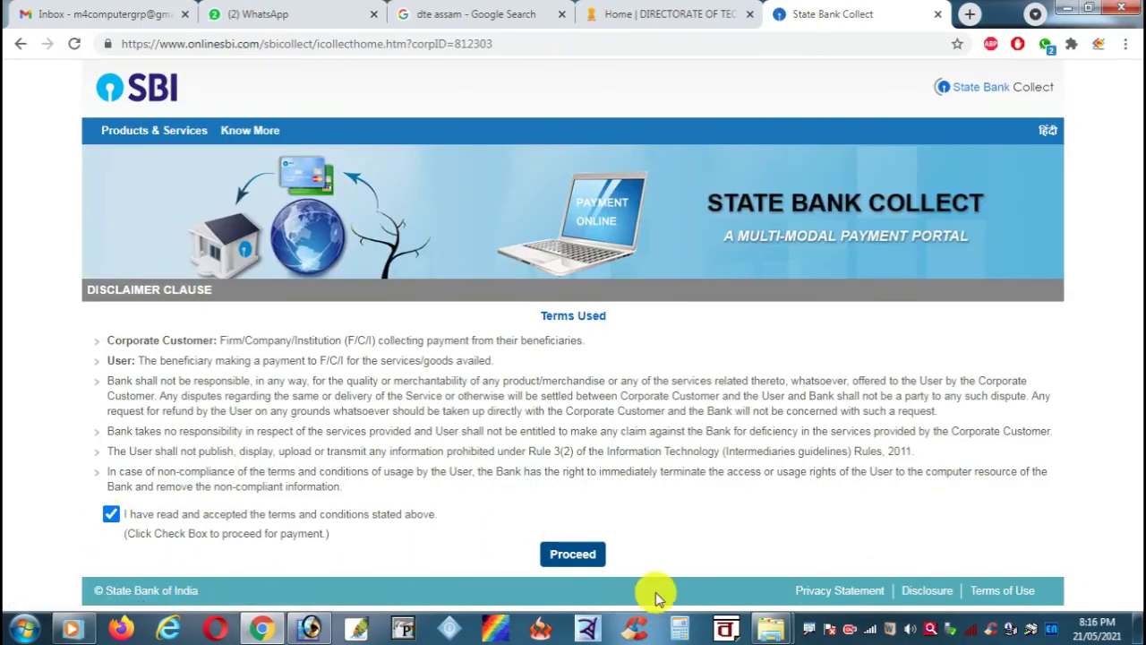
click(578, 556)
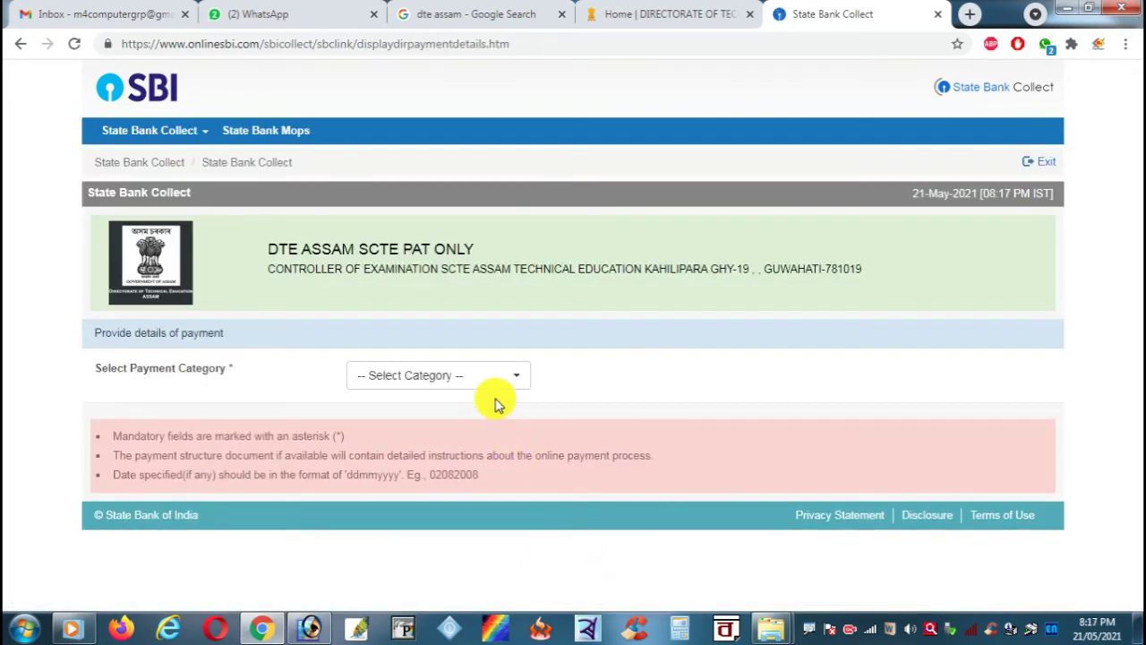
click(519, 385)
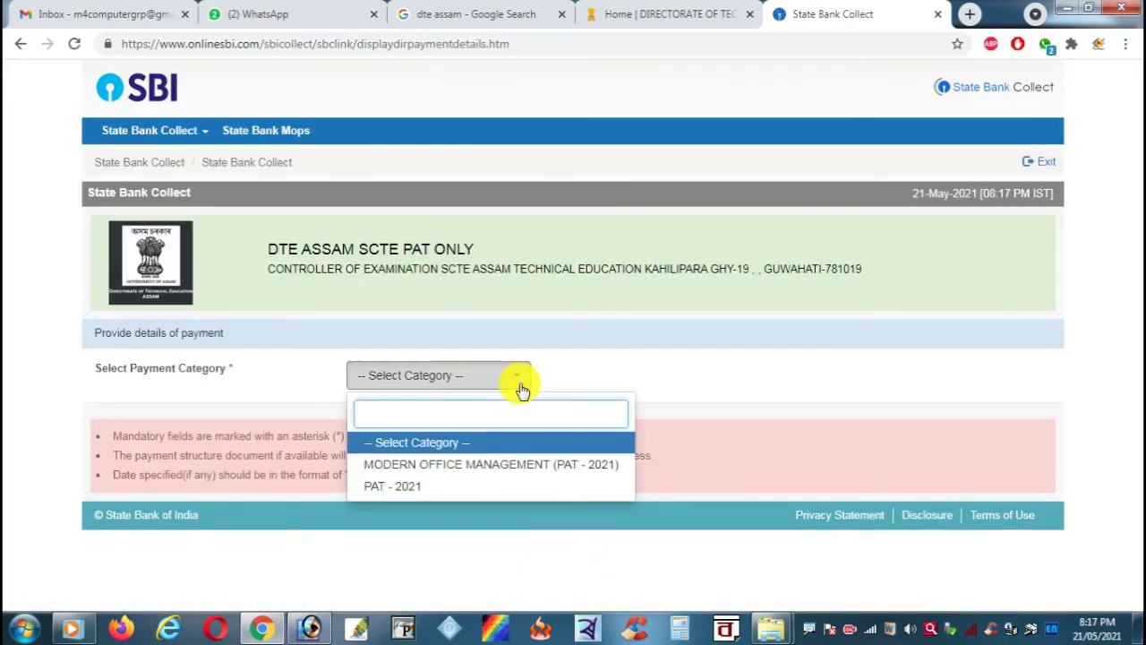
click(430, 487)
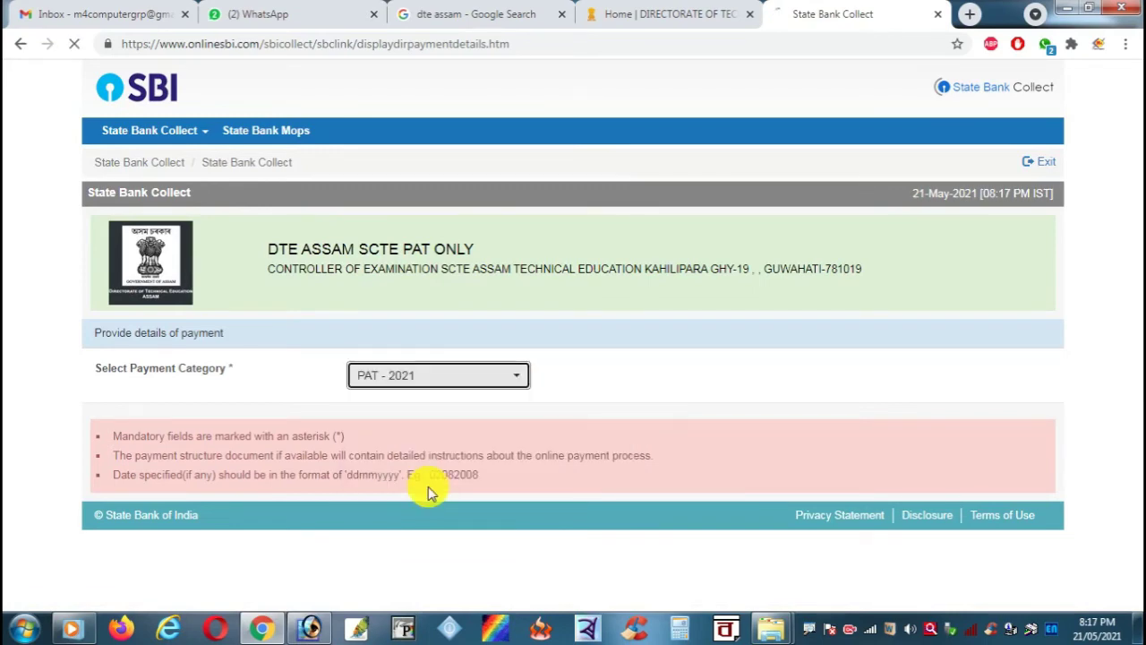
scroll(696, 410, down, 3)
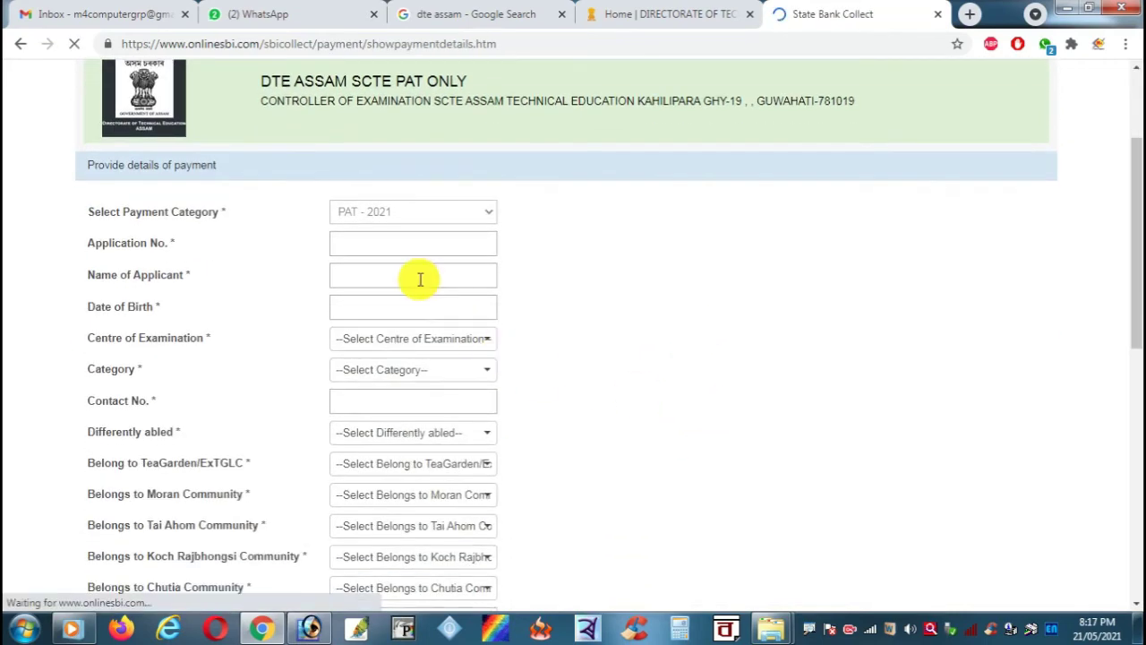
Step: Enter the application number and the applicant's name
click(405, 197)
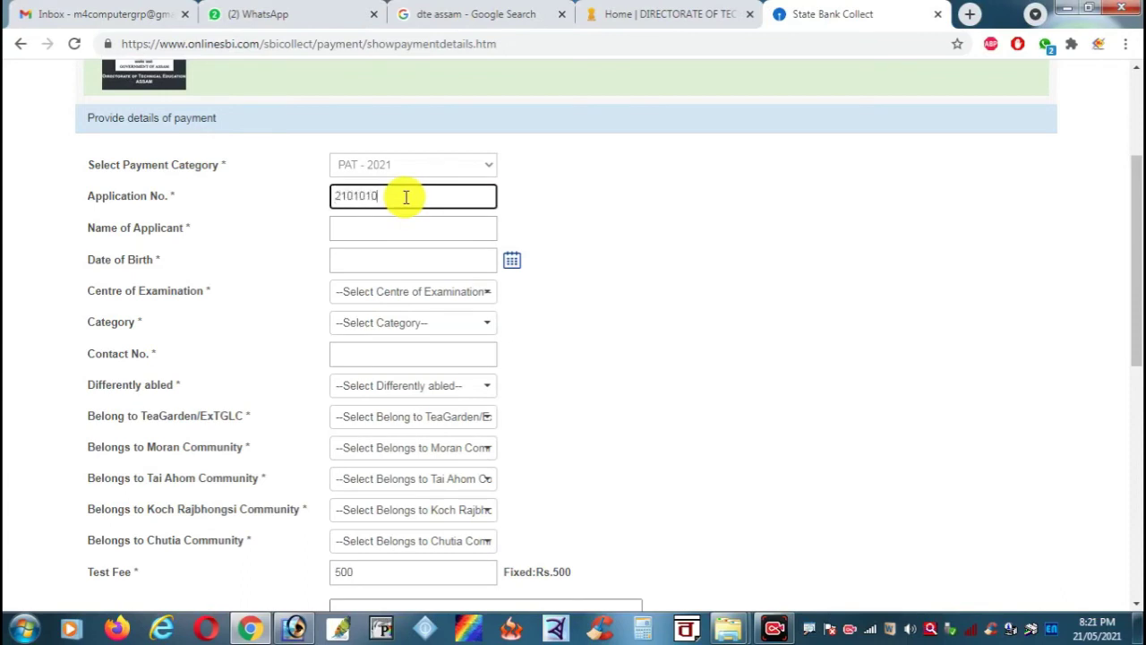
key(Tab)
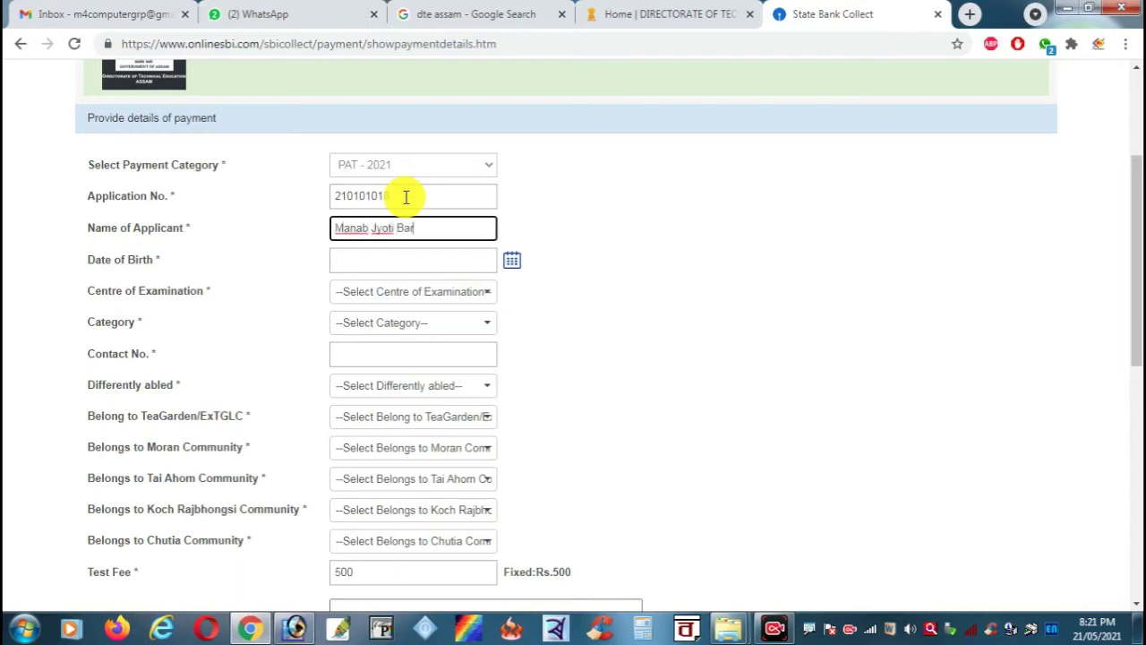
key(Tab)
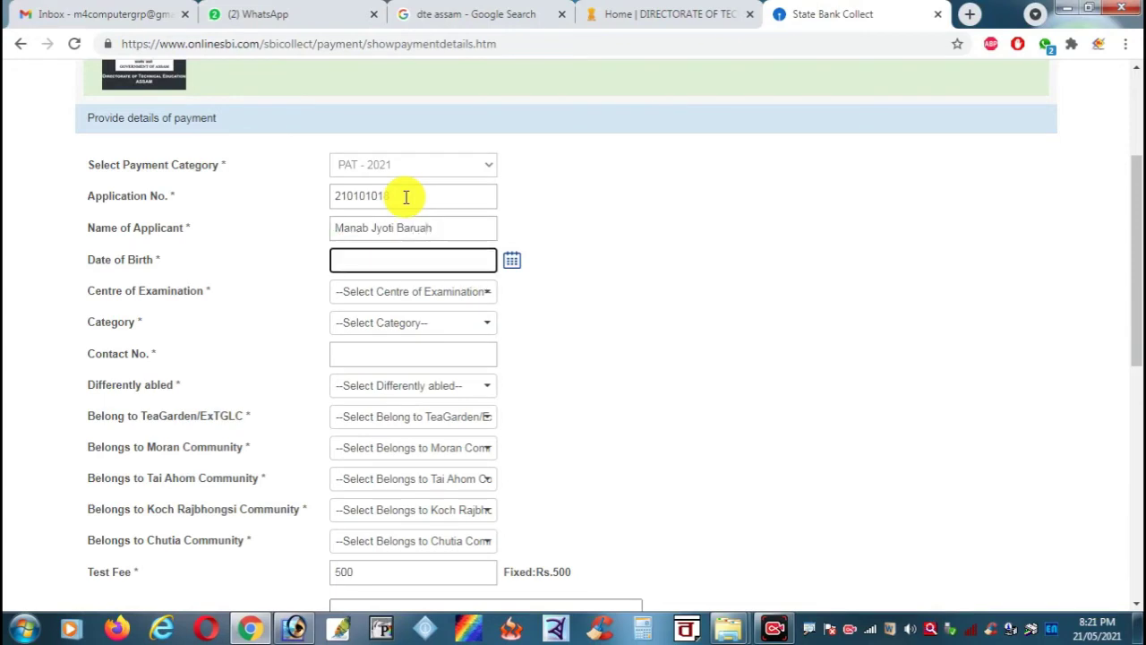
Step: Pick 1 December 2001 as the date of birth in the calendar
click(511, 260)
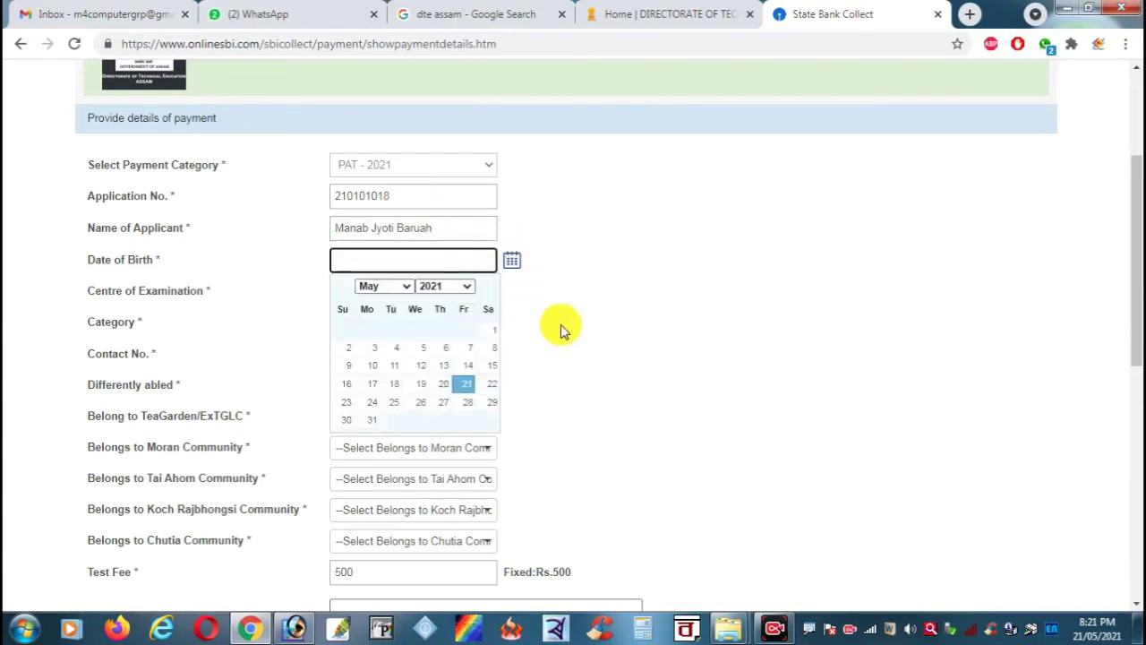
click(457, 288)
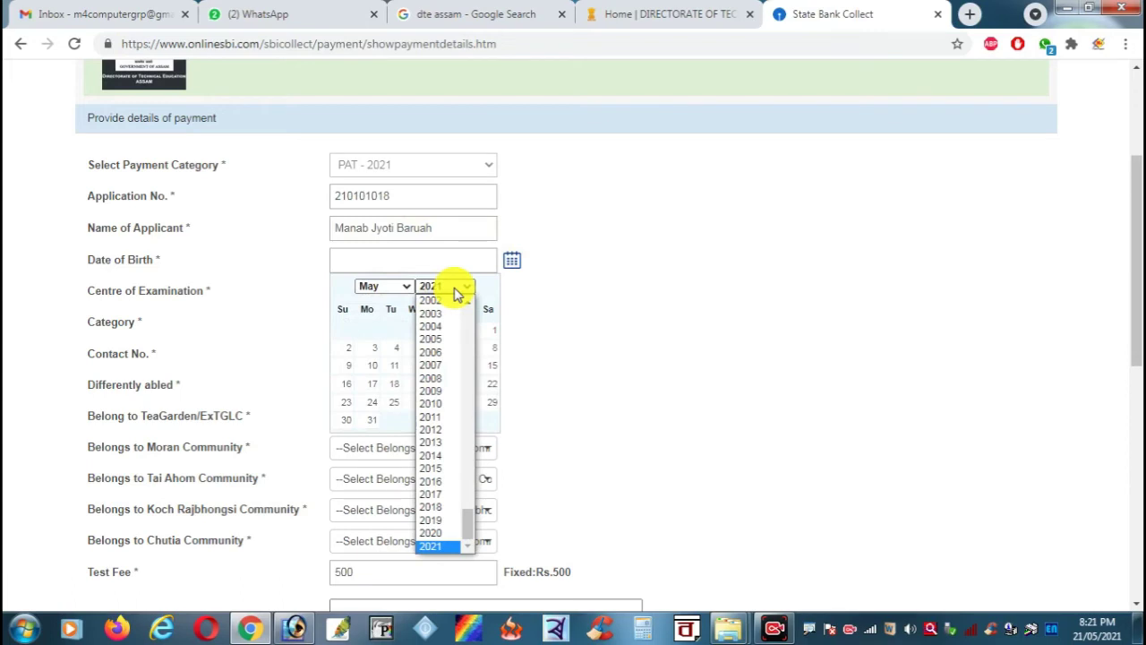
scroll(458, 300, up, 1)
click(456, 298)
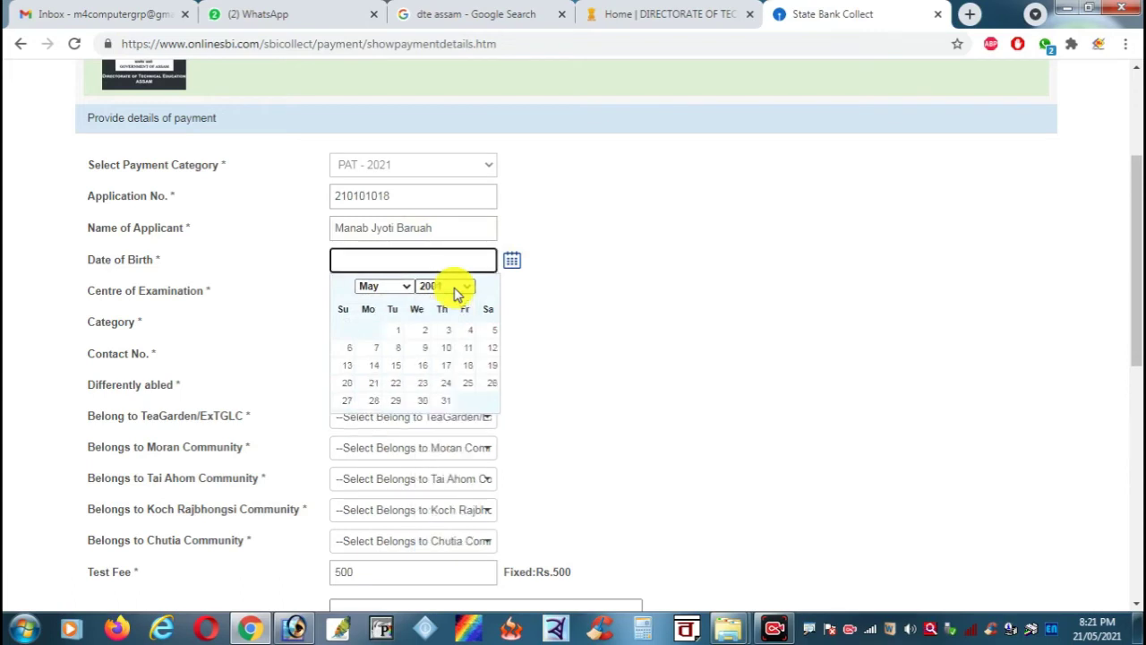
click(394, 286)
click(367, 446)
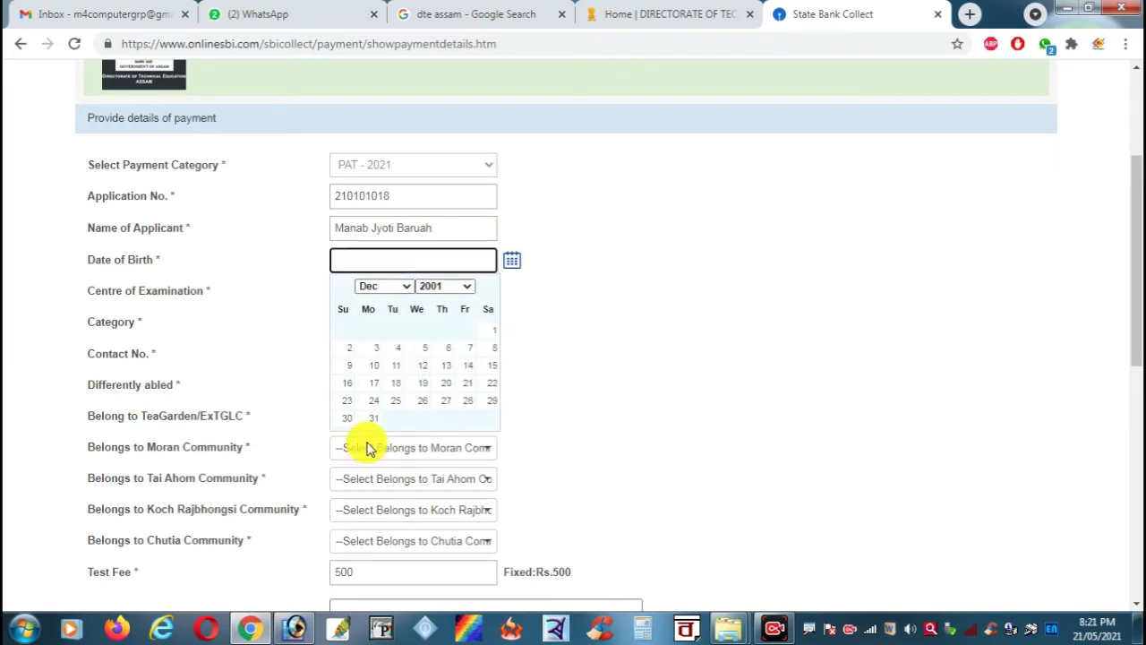
click(492, 328)
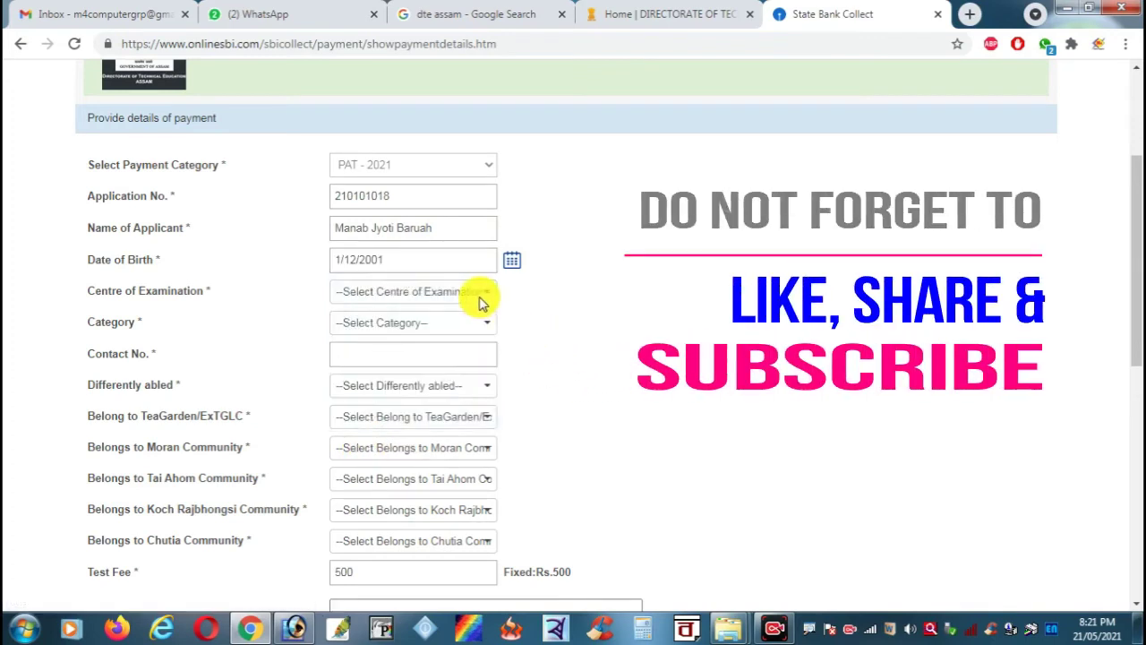
Step: Choose Bongaigaon centre and General category, and enter the contact number
click(481, 294)
click(434, 383)
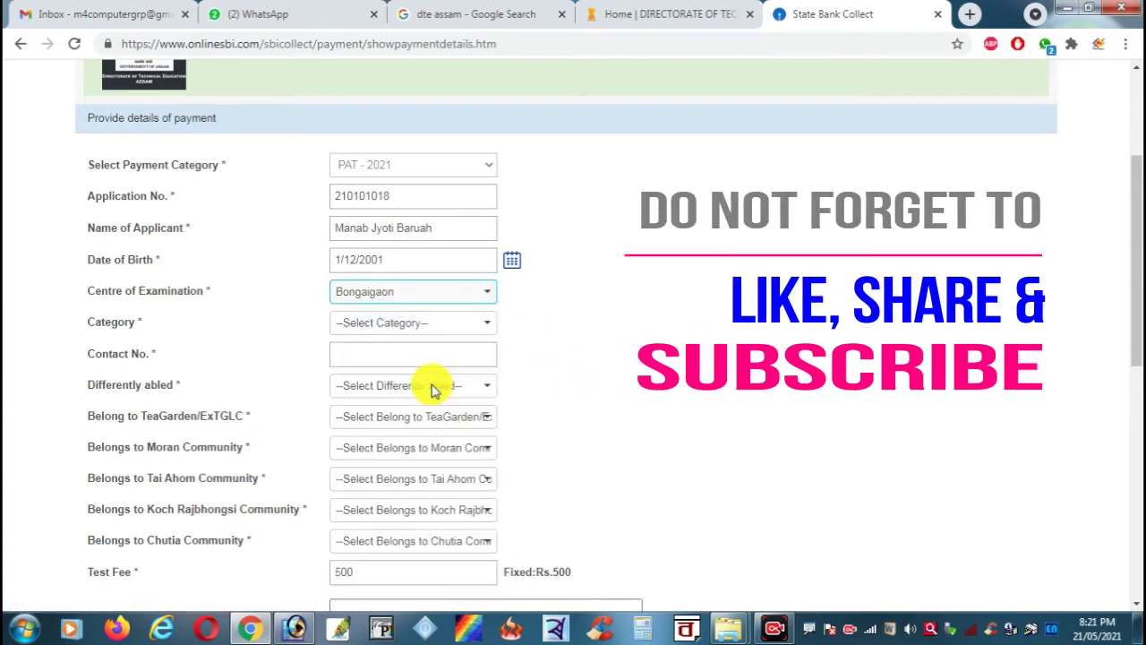
click(481, 320)
click(464, 358)
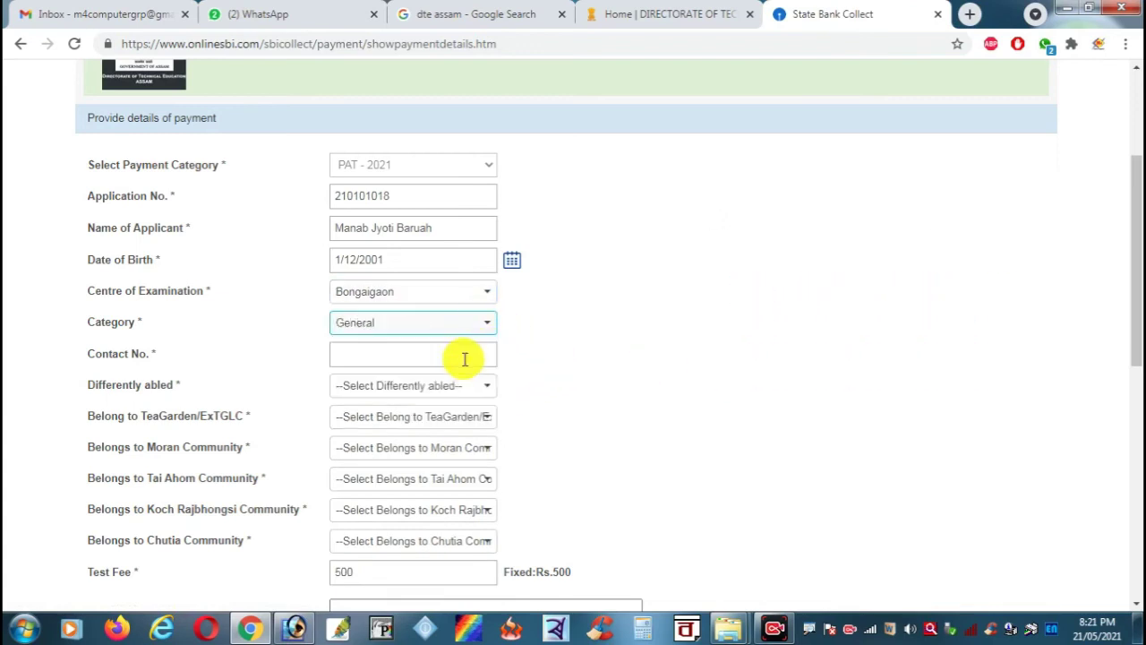
click(474, 355)
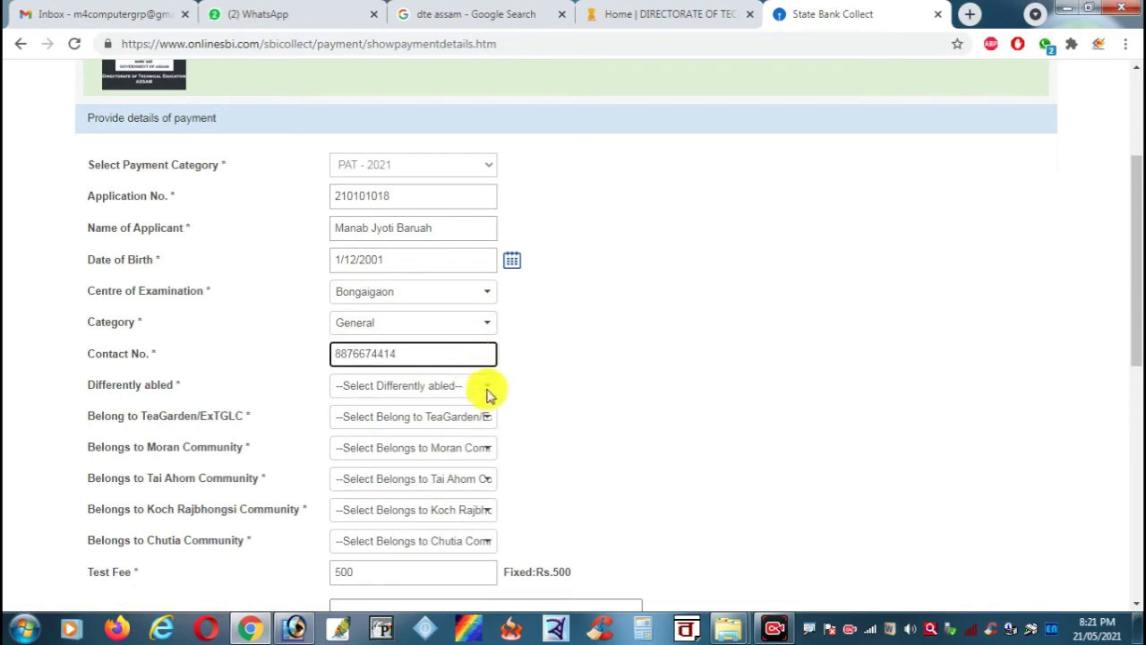
Step: Answer No for differently abled, tea garden, Moran, Tai Ahom and Koch Rajbhongsi
click(463, 385)
click(433, 421)
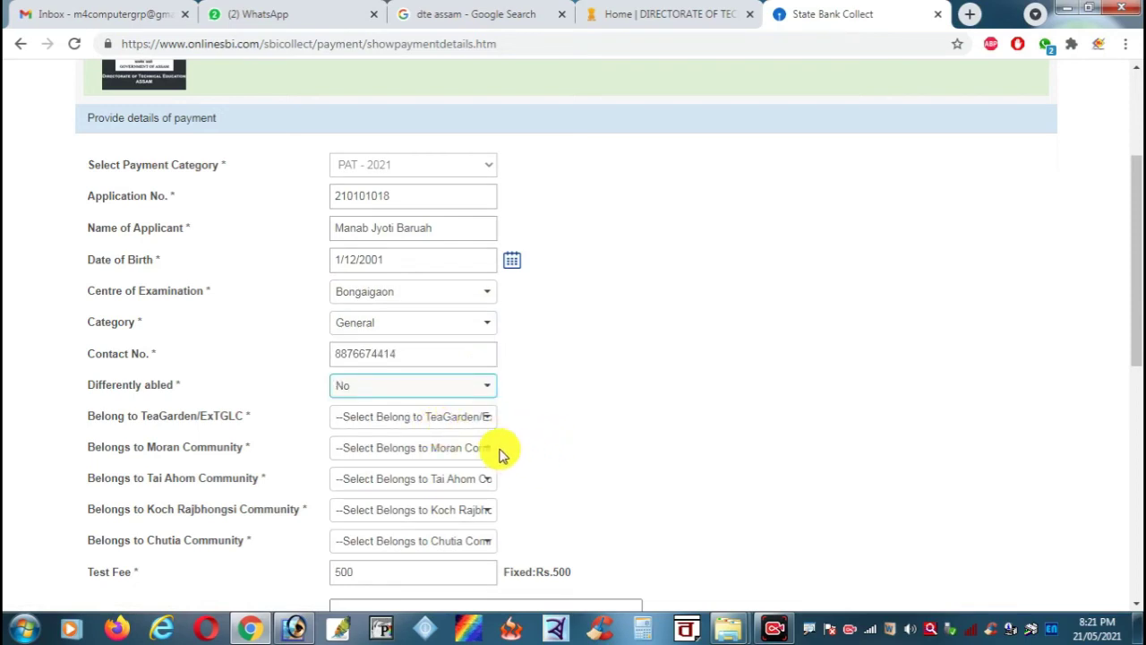
click(448, 416)
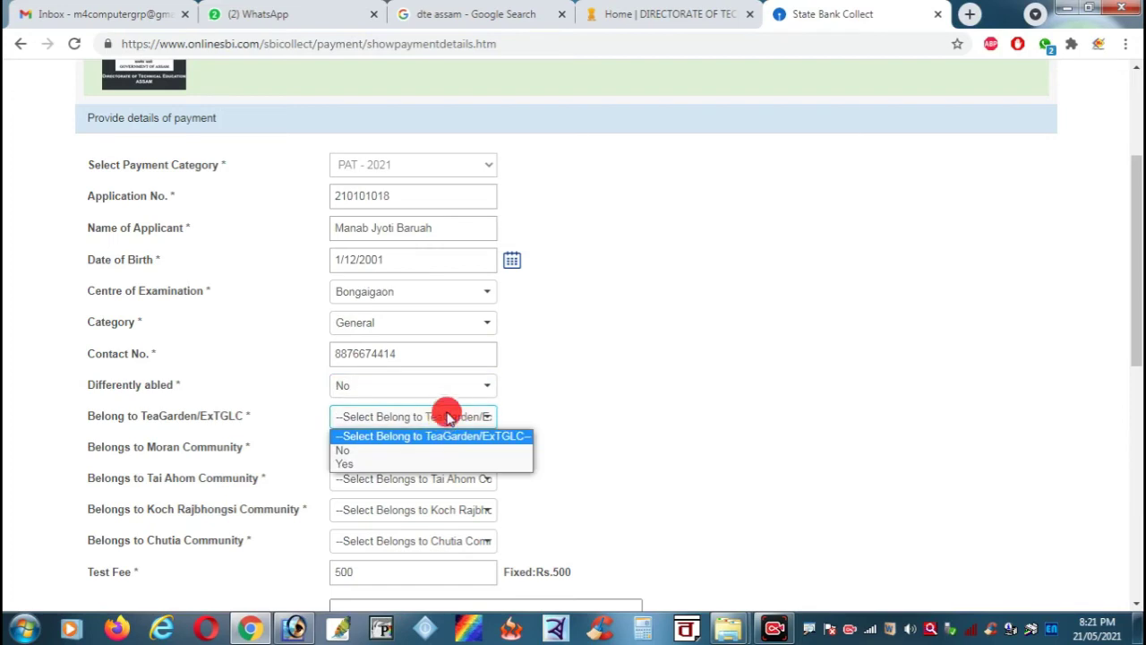
click(405, 452)
click(403, 459)
click(379, 478)
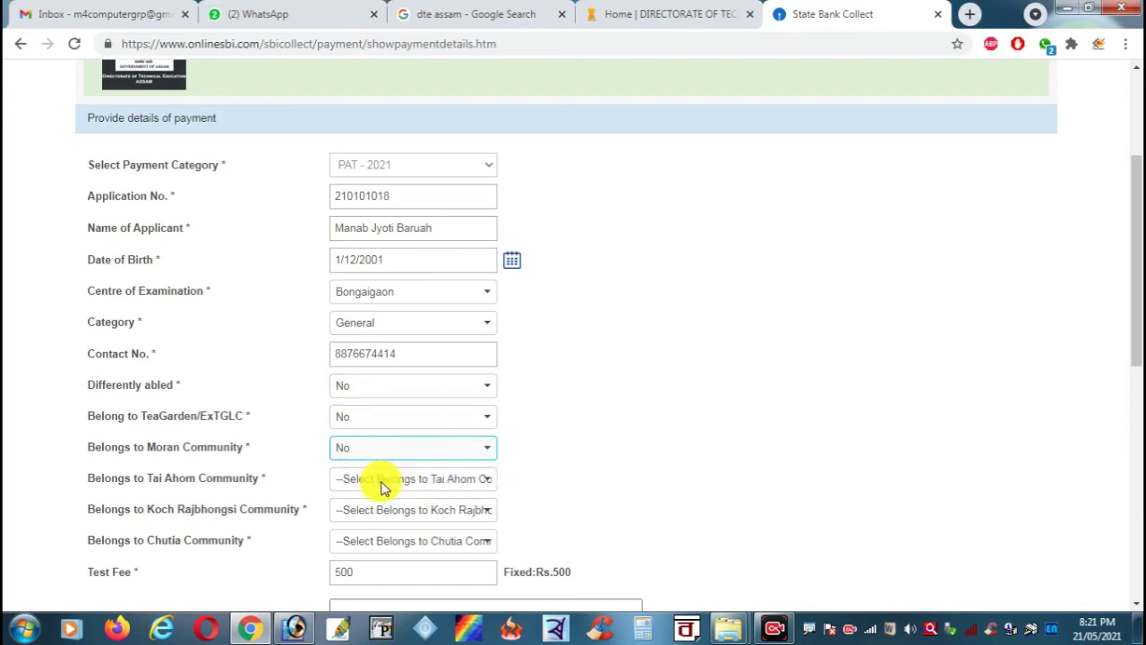
click(379, 481)
click(372, 510)
click(372, 515)
click(363, 543)
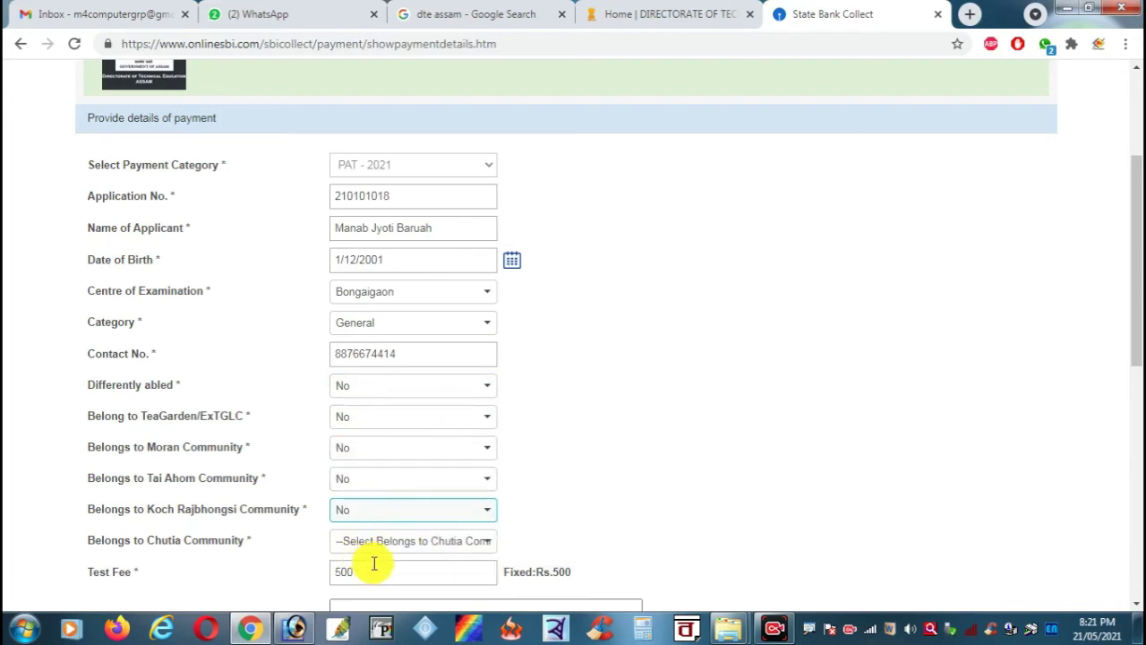
click(378, 542)
Step: Answer No for Chutia community and enter the remark 'Application Fee for PAT-2021'
click(372, 574)
scroll(481, 543, down, 3)
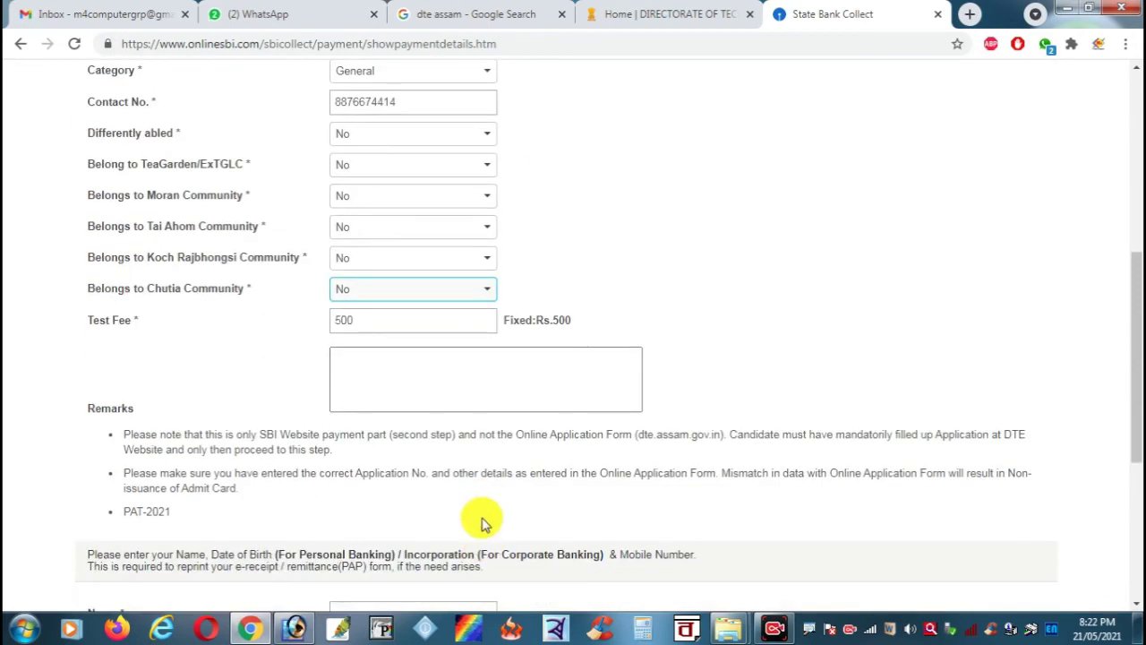
click(491, 380)
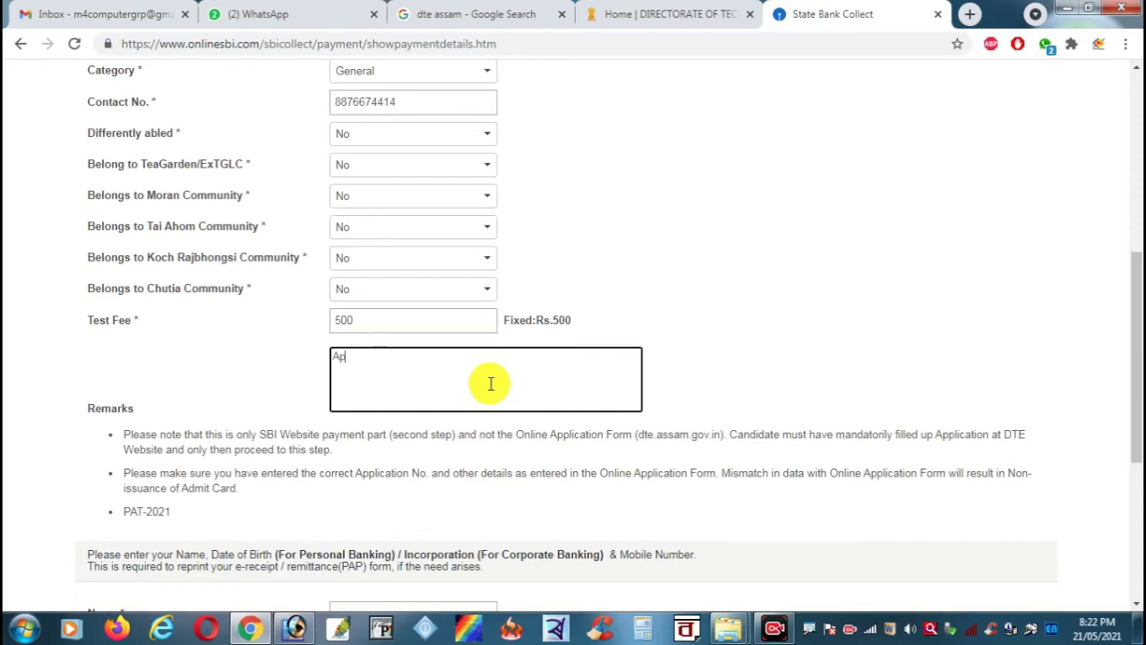
text(Application Fee for PAT-2021)
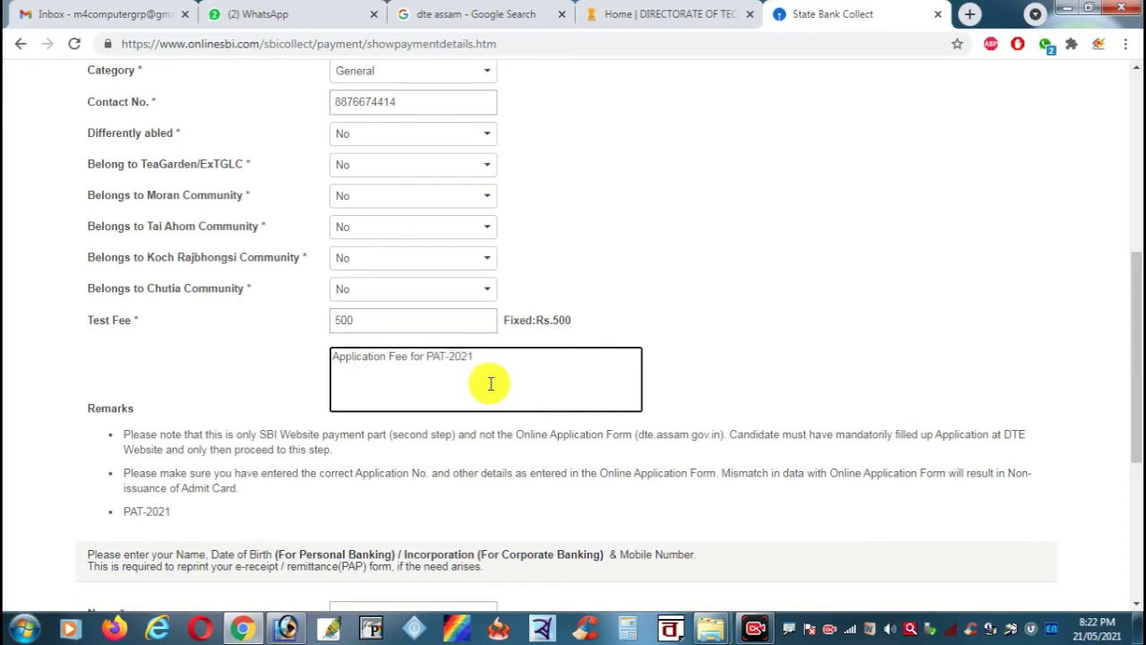
click(713, 347)
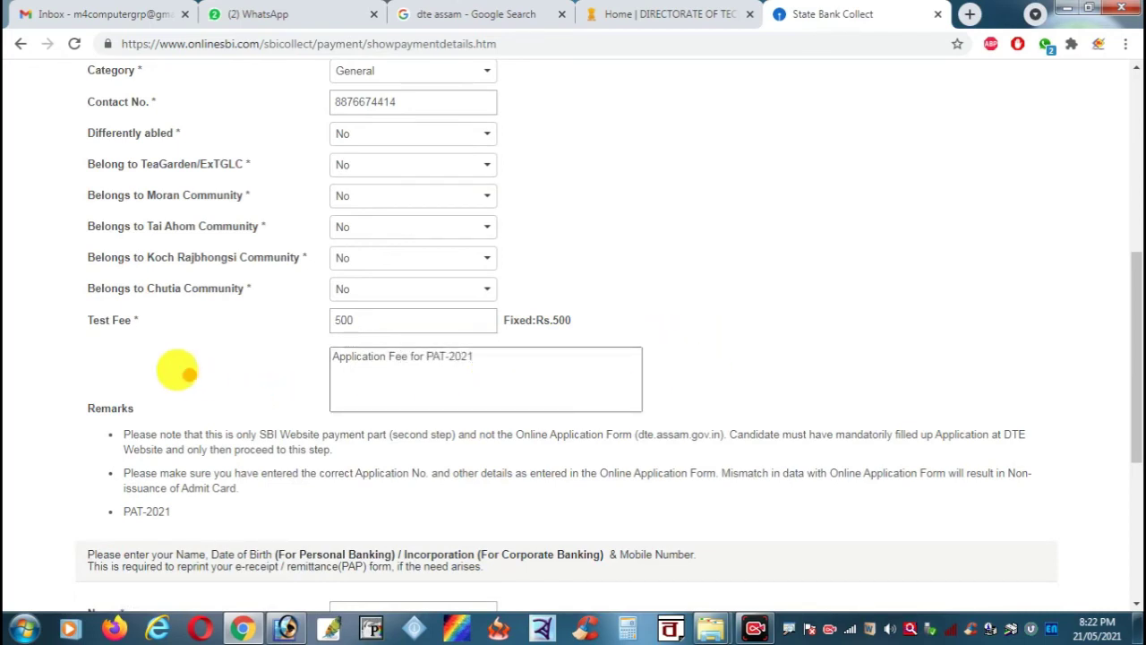
mouse_move(311, 333)
mouse_down()
mouse_move(548, 396)
mouse_move(657, 411)
mouse_move(558, 379)
mouse_move(500, 378)
mouse_up()
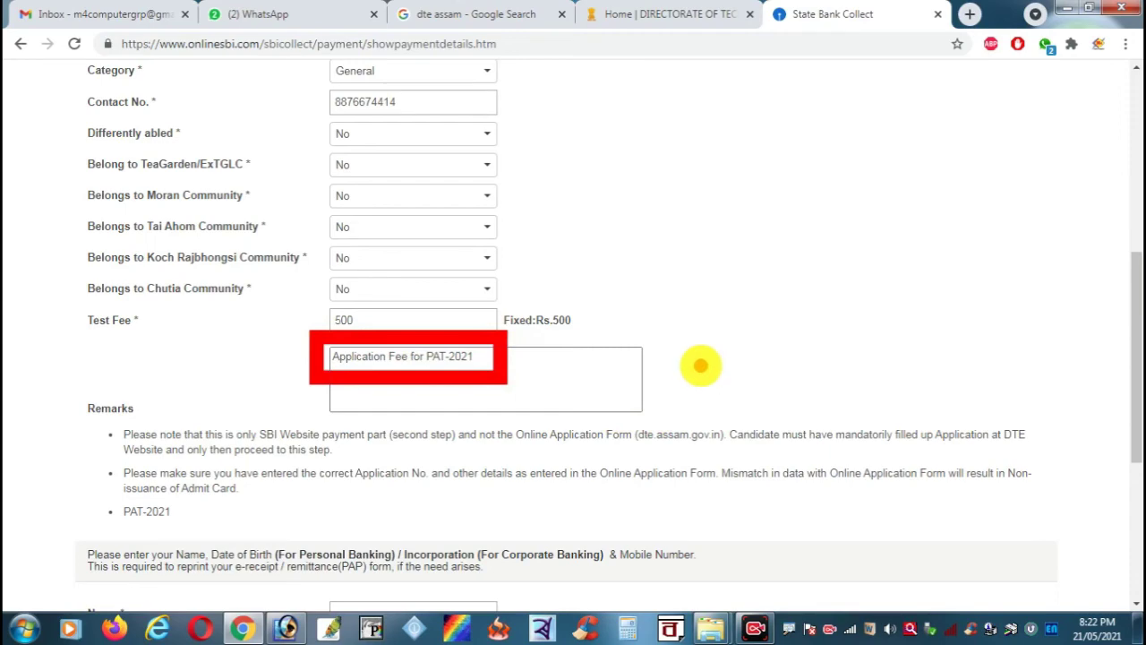
key(Escape)
scroll(698, 376, down, 4)
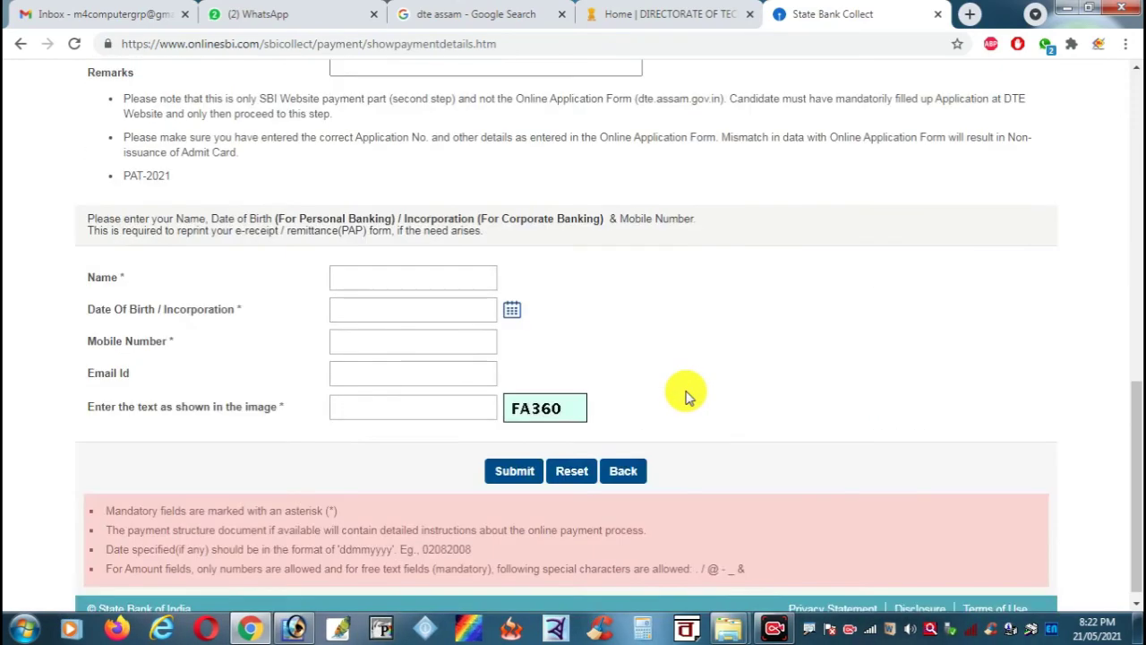
Step: Enter the depositor's name and set the date of birth to 1 December 2001
click(391, 289)
click(379, 281)
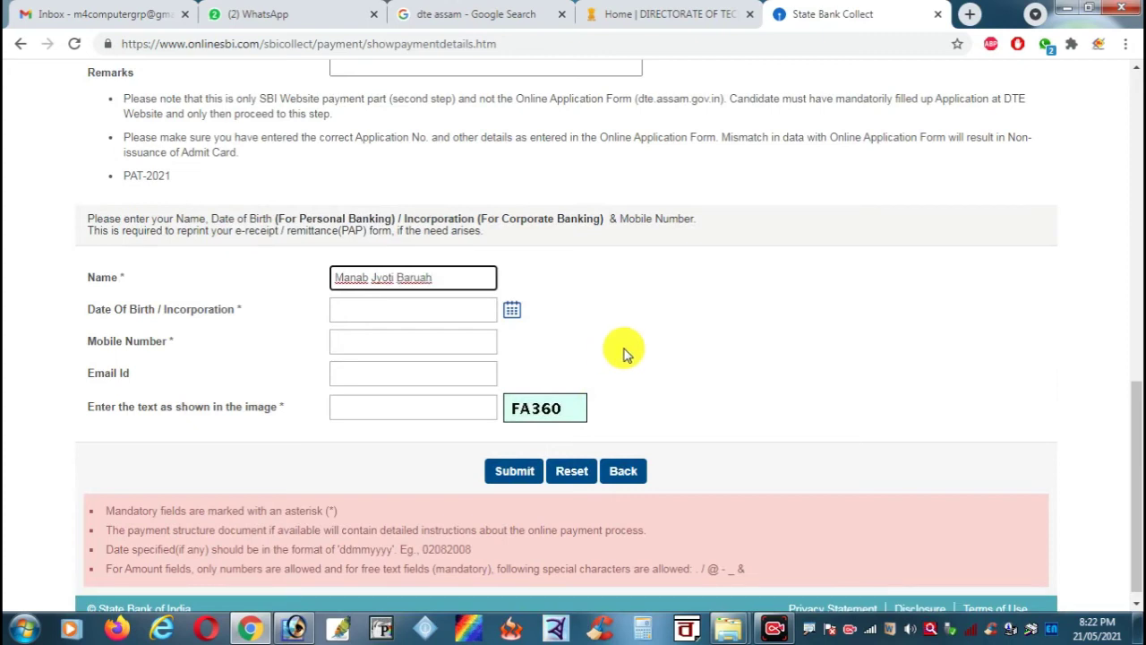
click(512, 310)
click(465, 340)
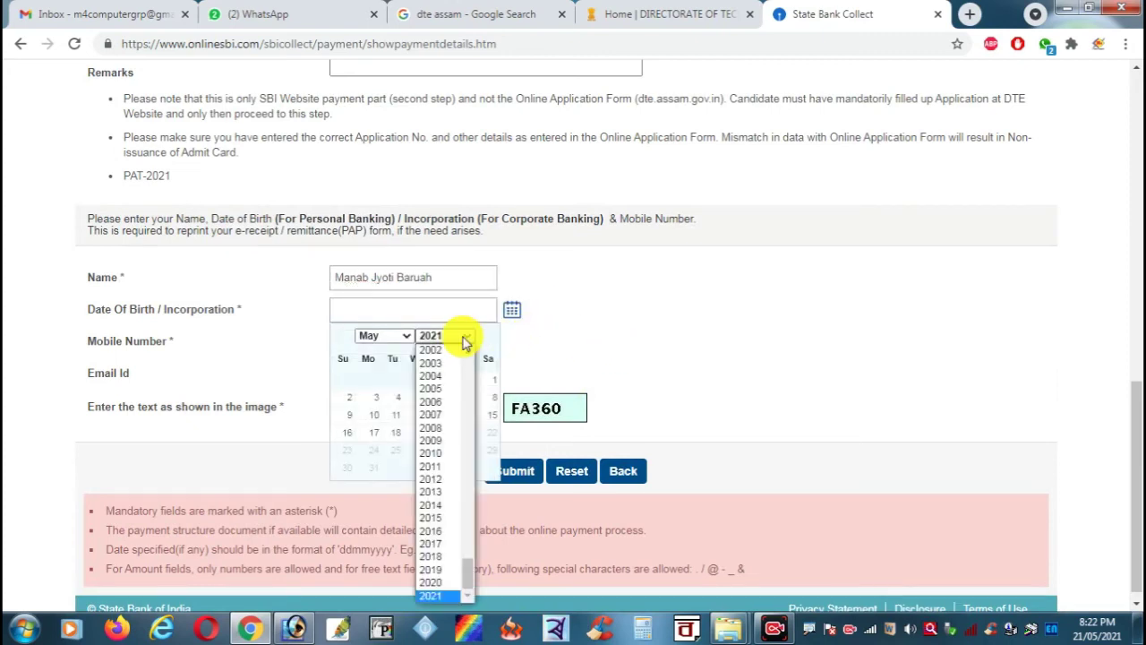
text(2000)
key(Down)
key(Return)
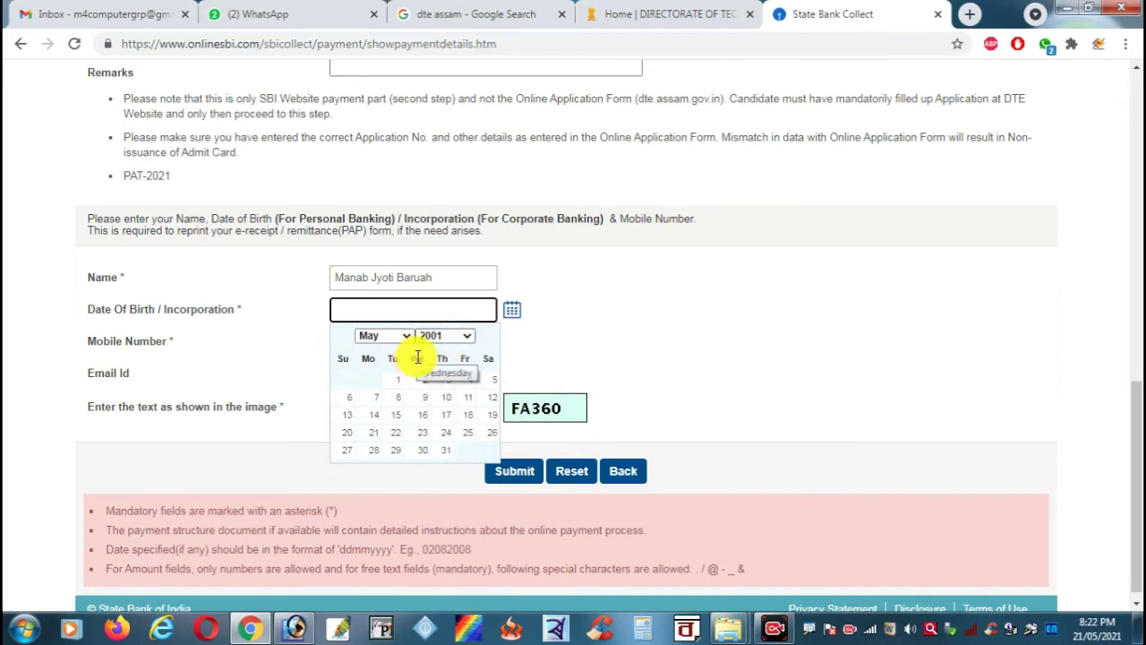
click(400, 337)
click(378, 494)
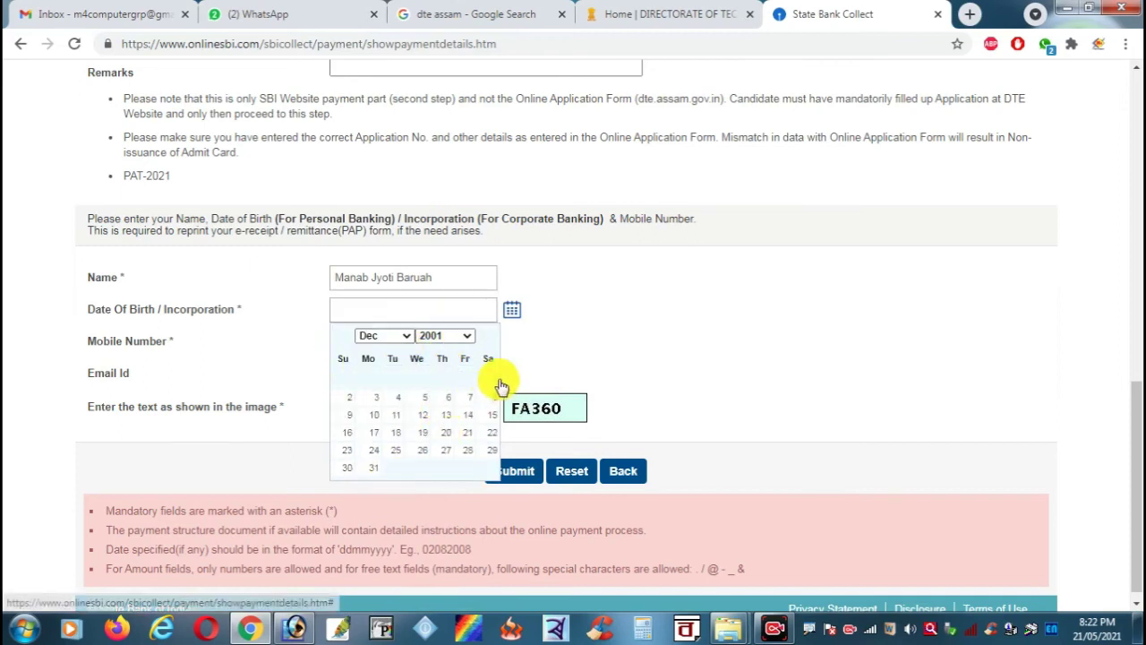
click(495, 379)
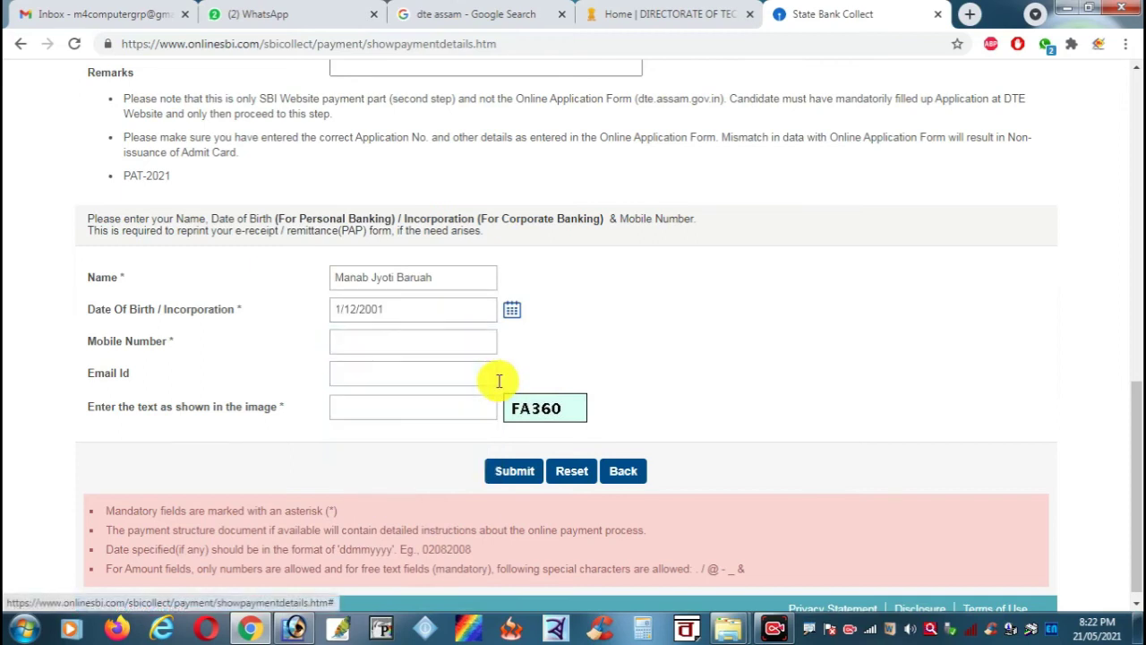
Step: Enter the depositor's mobile number and e-mail address
click(414, 353)
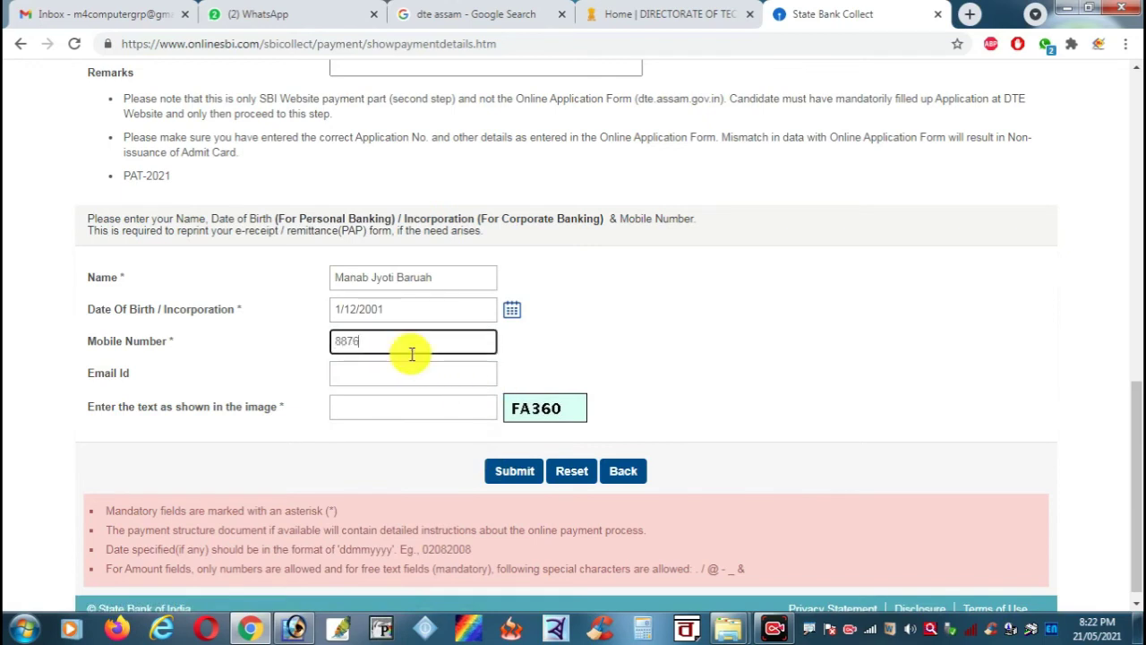
key(Tab)
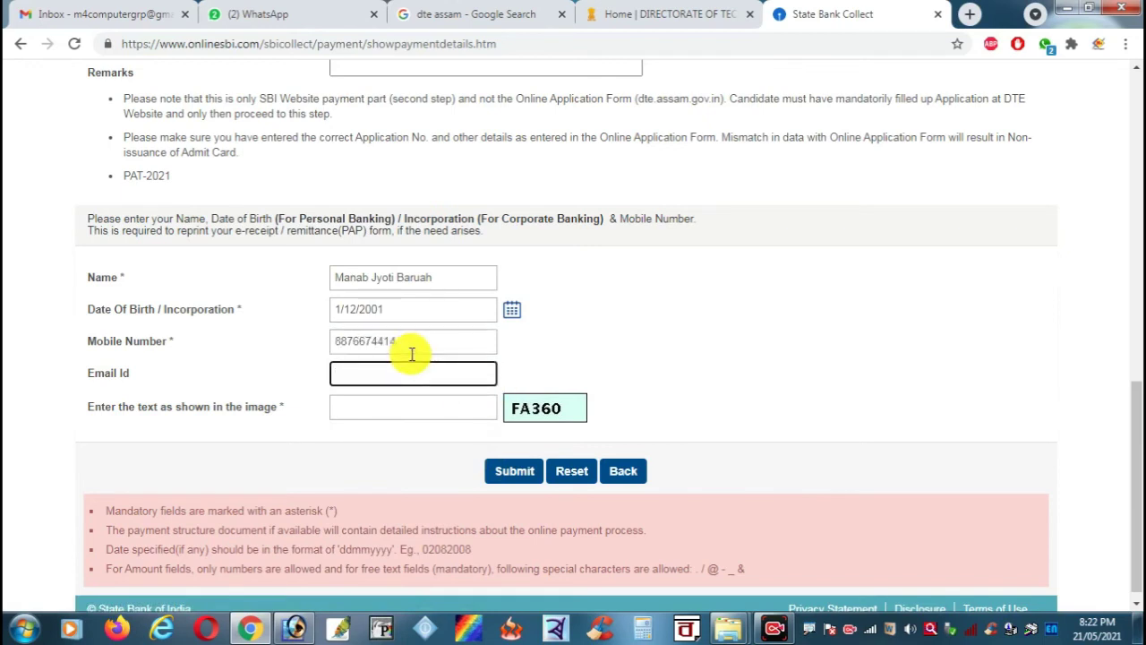
key(Tab)
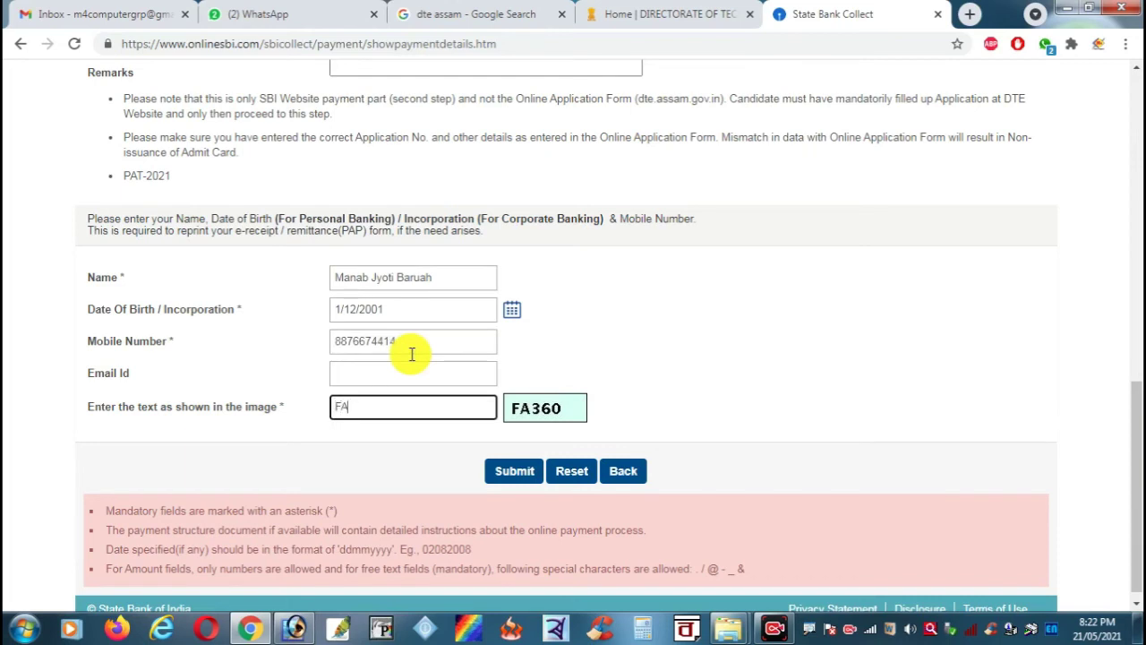
click(397, 376)
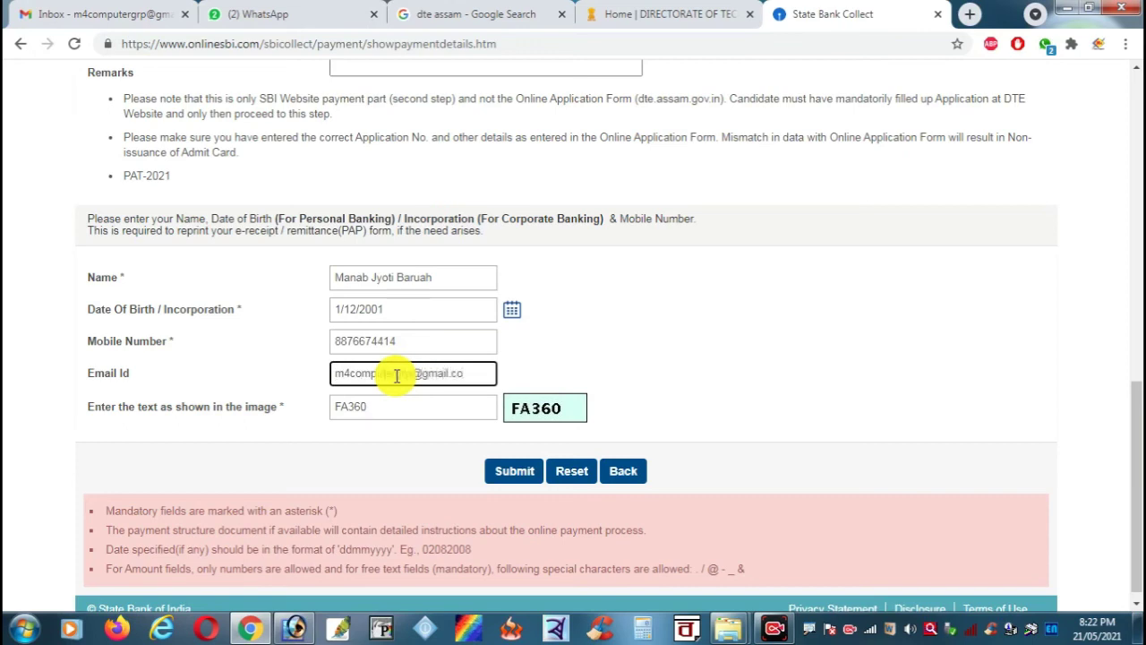
Step: Submit the depositor details, review the summary and confirm the PAT-2021 fee of INR 500.00
click(518, 474)
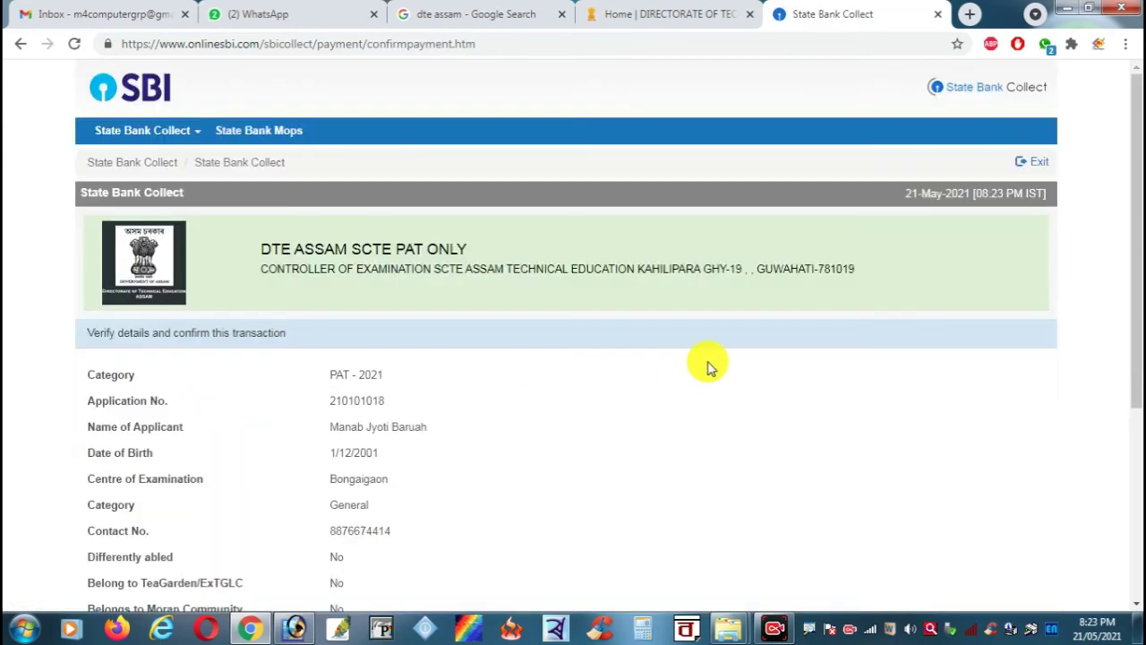
scroll(708, 367, down, 5)
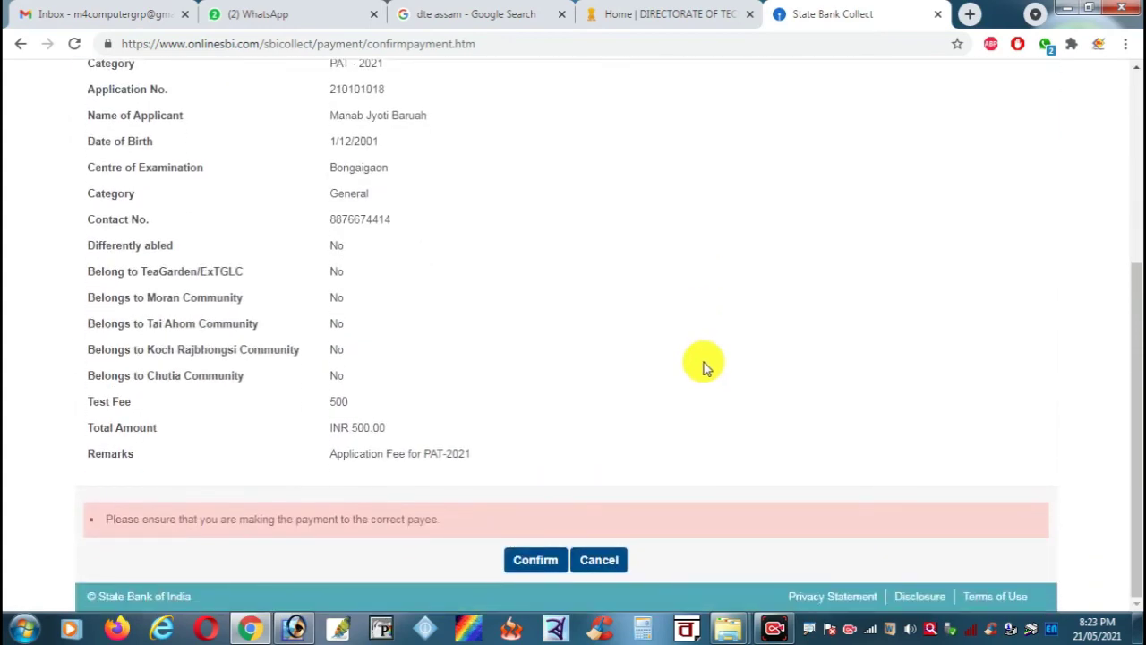
scroll(617, 351, up, 2)
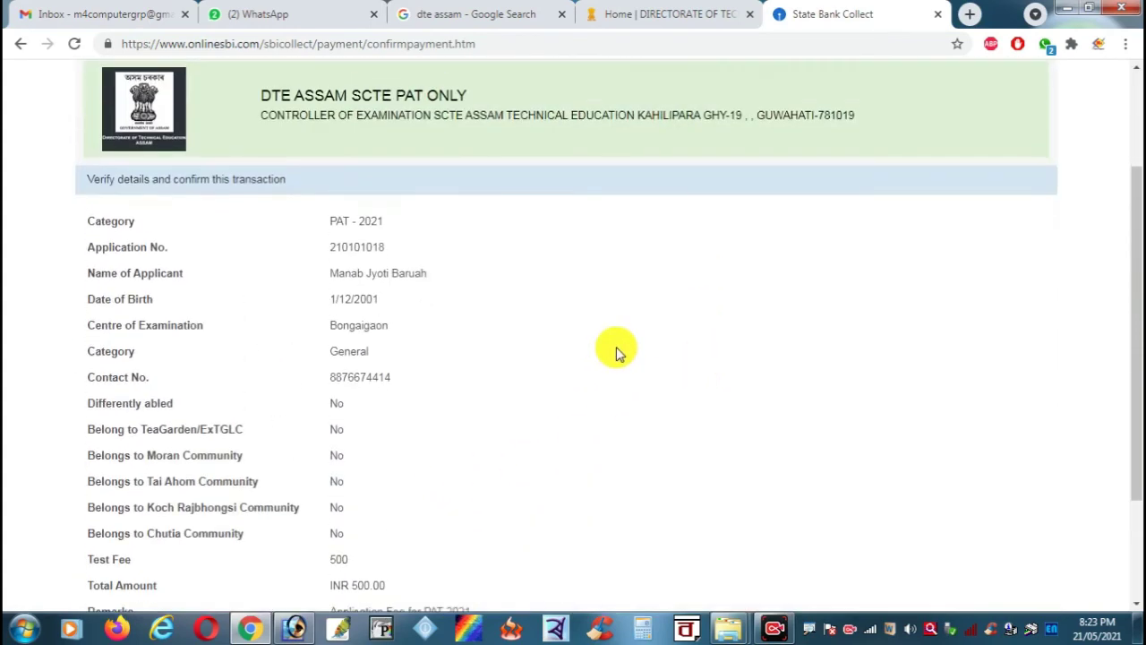
scroll(617, 352, up, 1)
scroll(616, 352, up, 1)
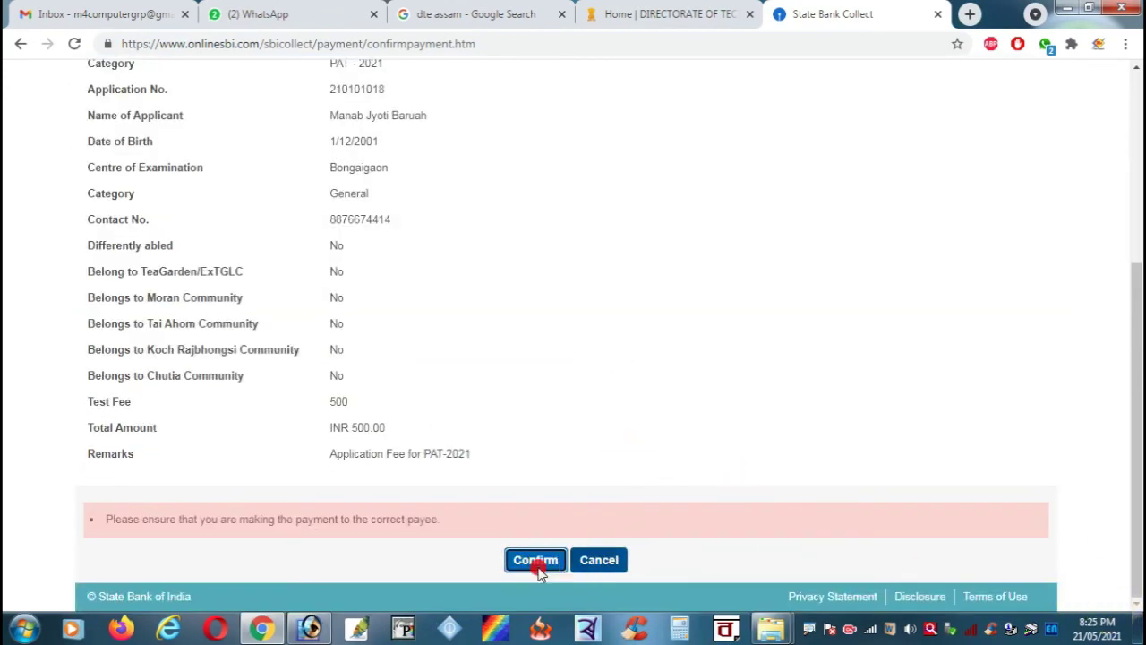
click(537, 561)
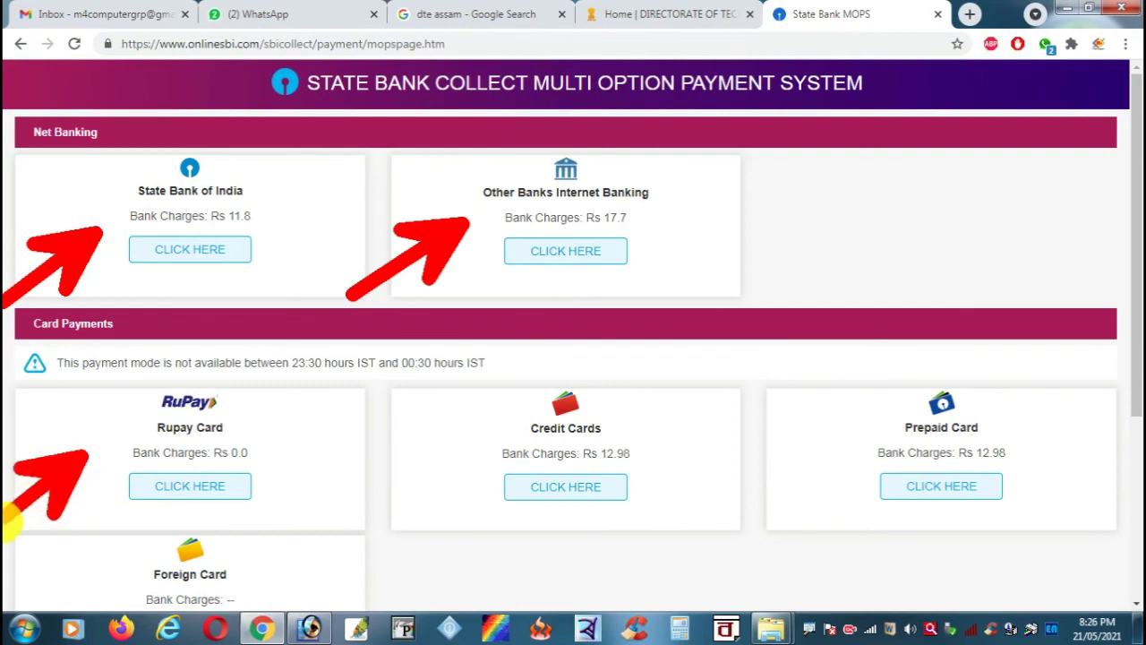
Step: Highlight the zero-charge Rupay, Credit Card and Prepaid Card payment options
drag(281, 437, 209, 467)
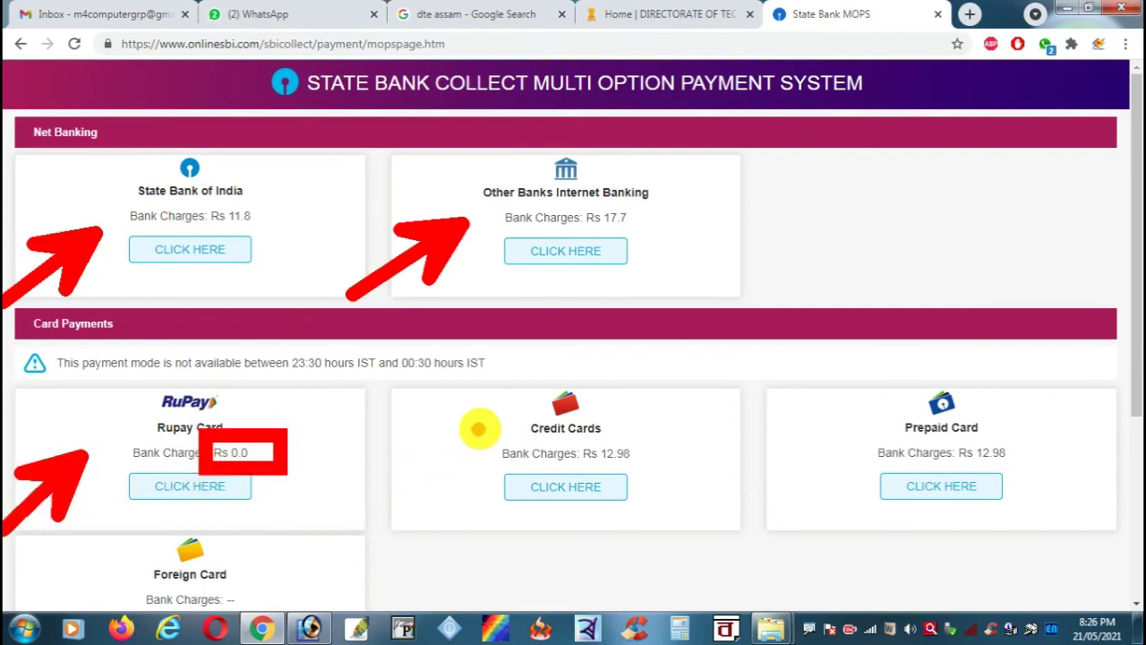
drag(483, 425, 374, 526)
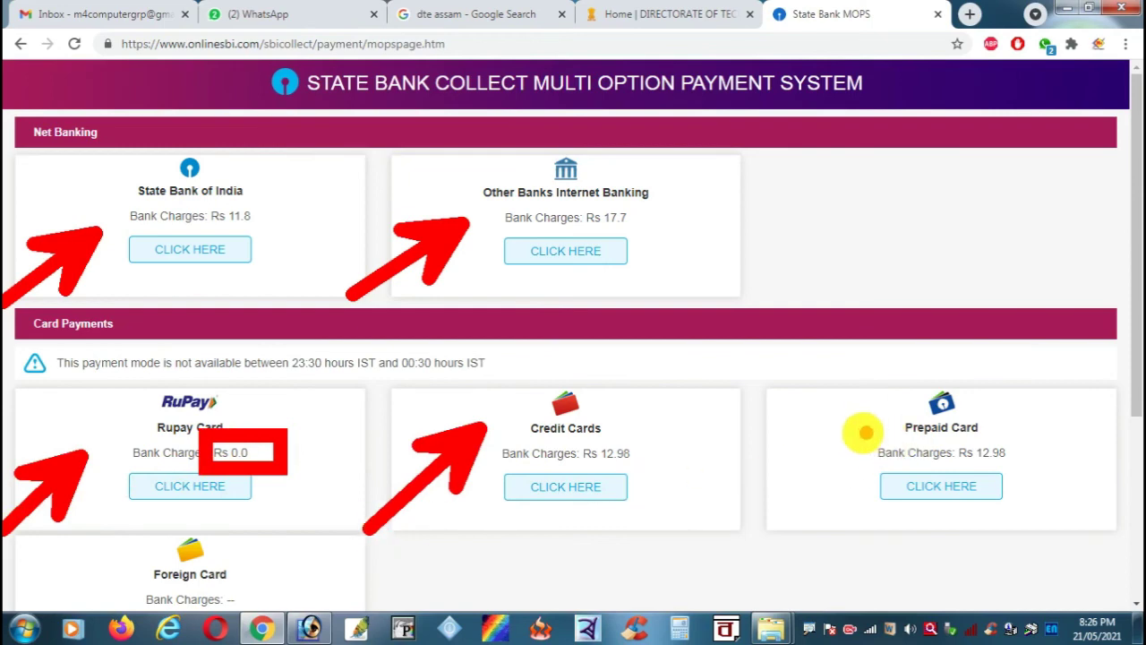
drag(862, 430, 691, 548)
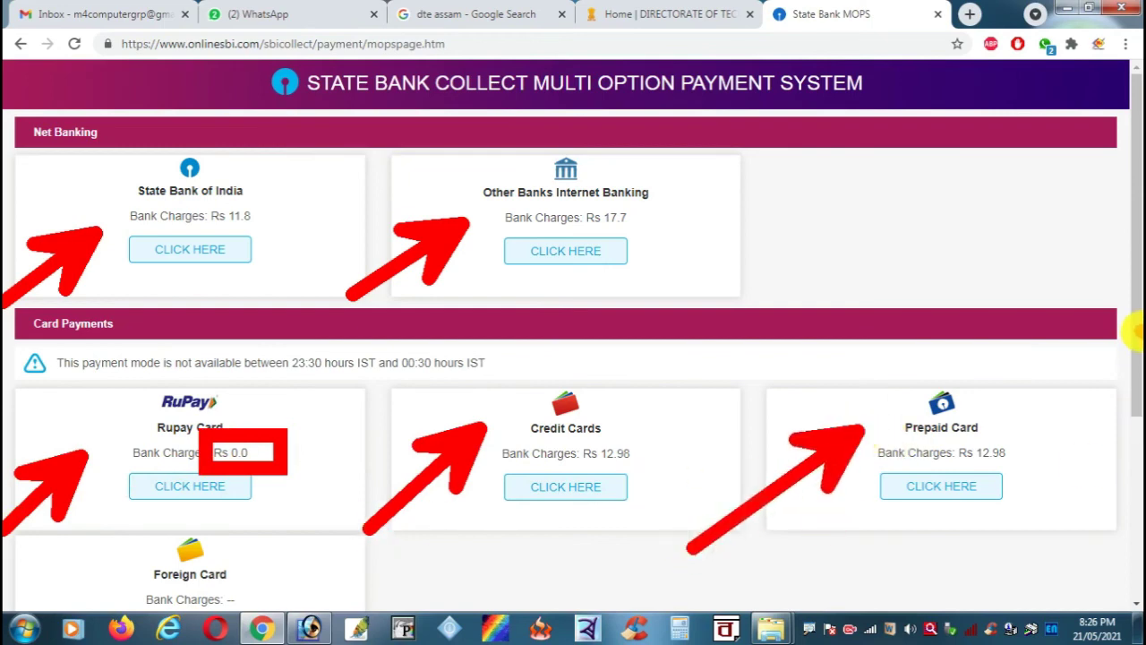
key(Escape)
Step: Scroll down and mark the SBI Branch payment option with its Rs 49.0 charges
drag(1134, 305, 1128, 493)
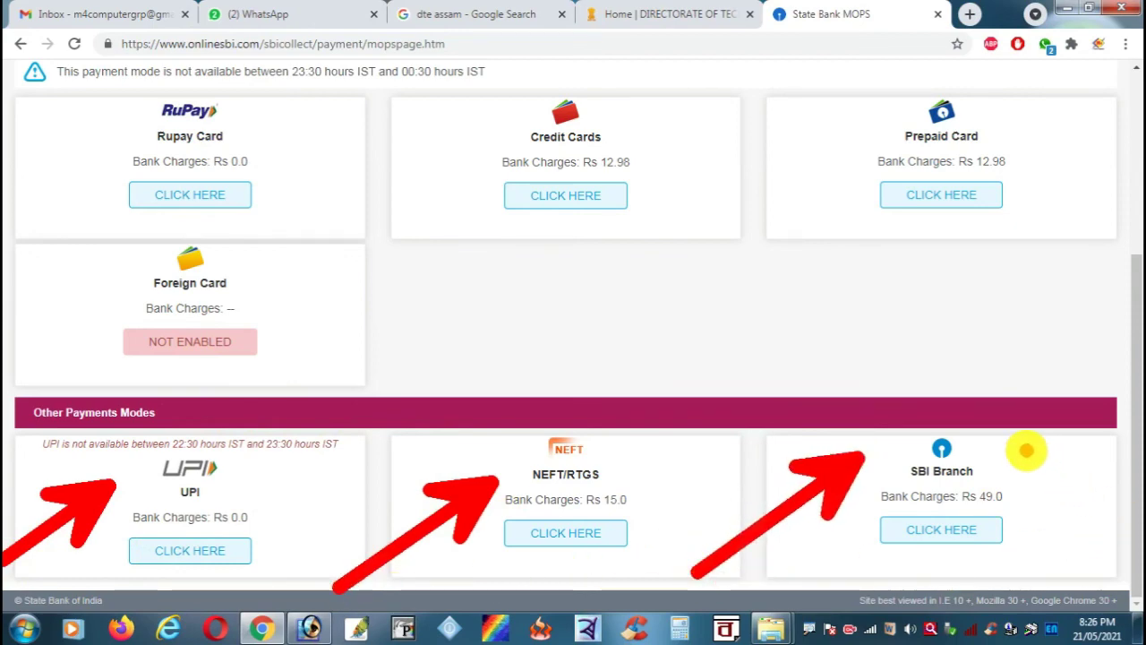
drag(1026, 450, 1072, 536)
drag(1065, 422, 1093, 520)
drag(1006, 487, 1111, 439)
drag(1024, 517, 1122, 462)
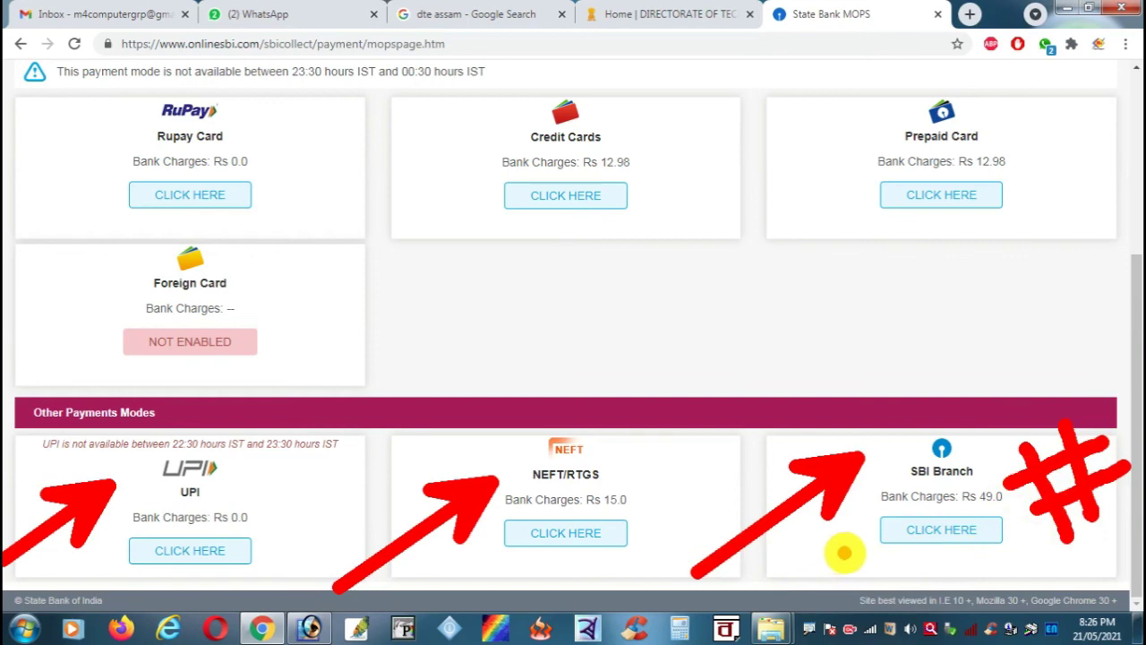
mouse_move(838, 556)
mouse_down()
mouse_move(1007, 492)
mouse_move(1032, 499)
mouse_up()
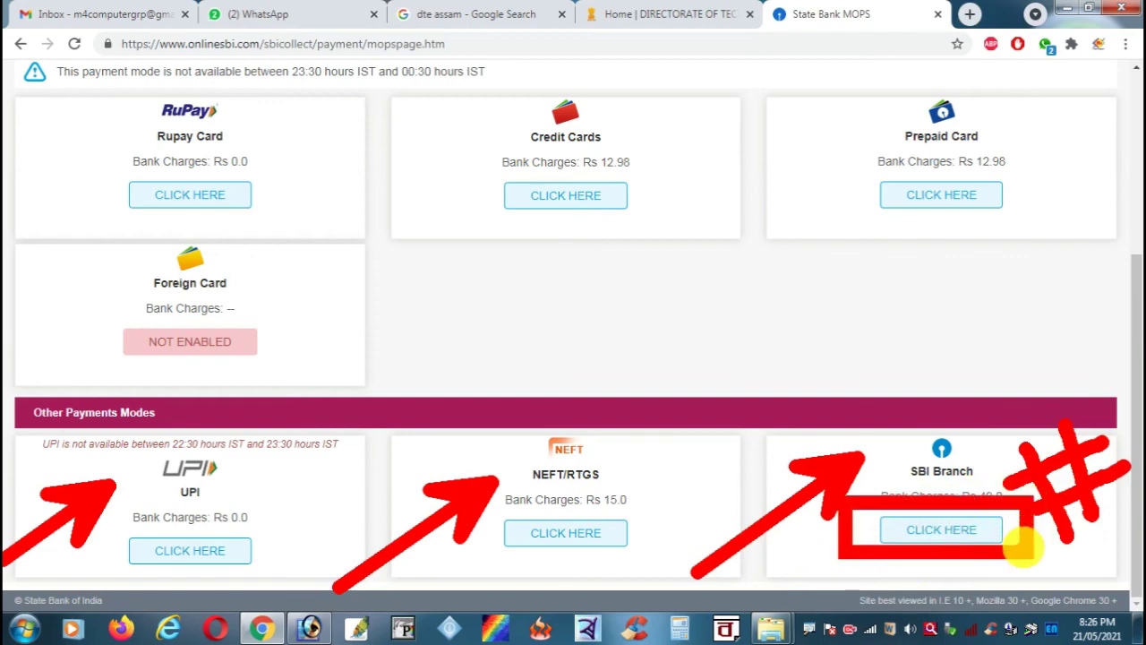
key(Escape)
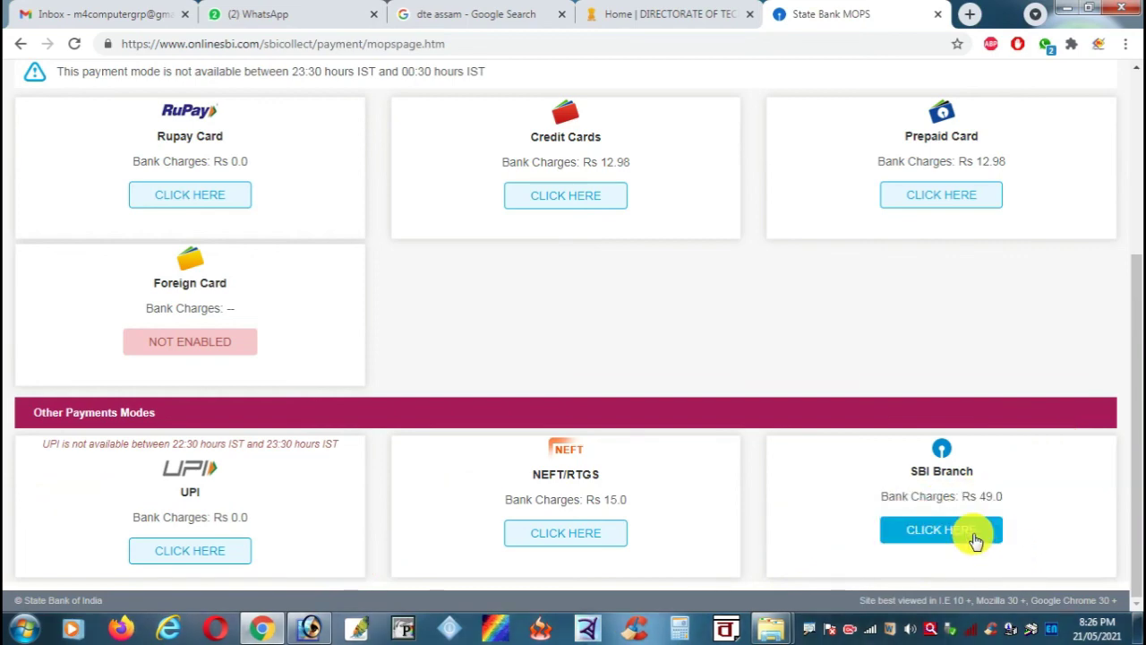
Step: Choose payment at an SBI branch, showing the INR 549.00 payment summary
click(975, 538)
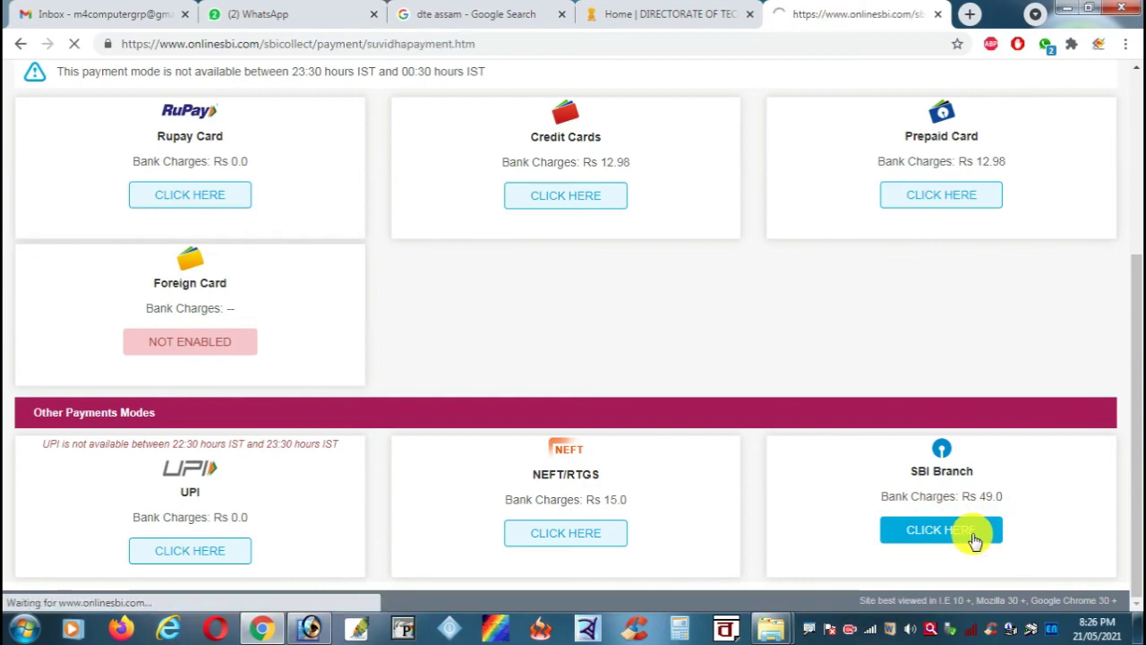
scroll(508, 401, down, 1)
scroll(508, 401, down, 3)
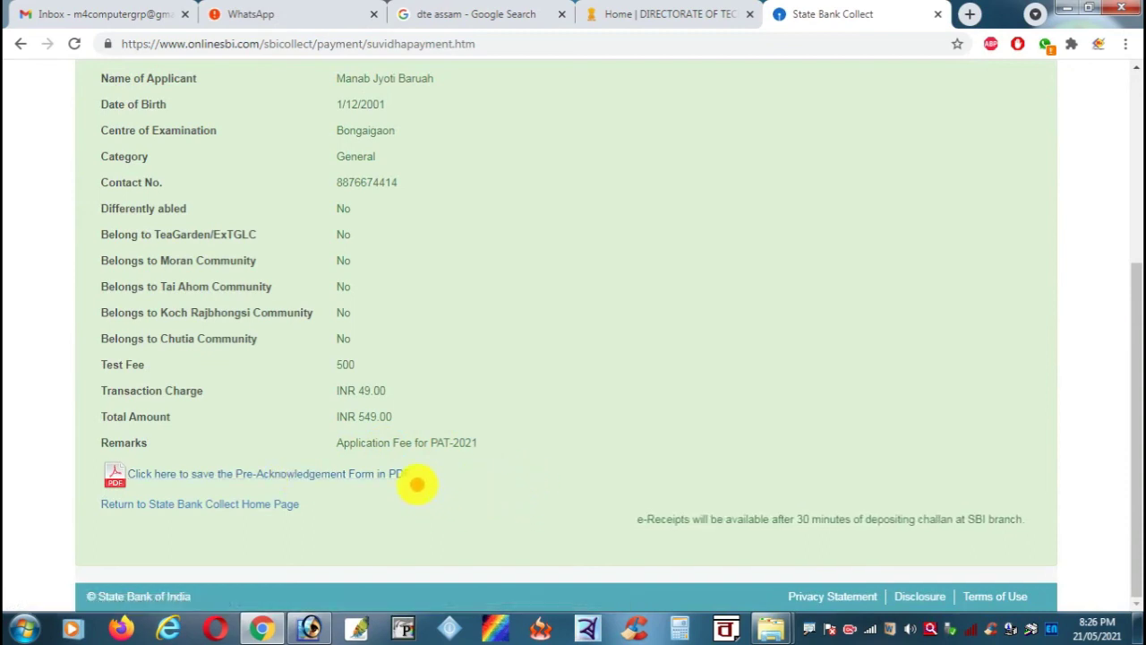
Step: Save the pre-acknowledgement challan as a PDF and log out of State Bank Collect
mouse_move(416, 484)
mouse_down()
mouse_move(638, 581)
mouse_move(647, 573)
mouse_up()
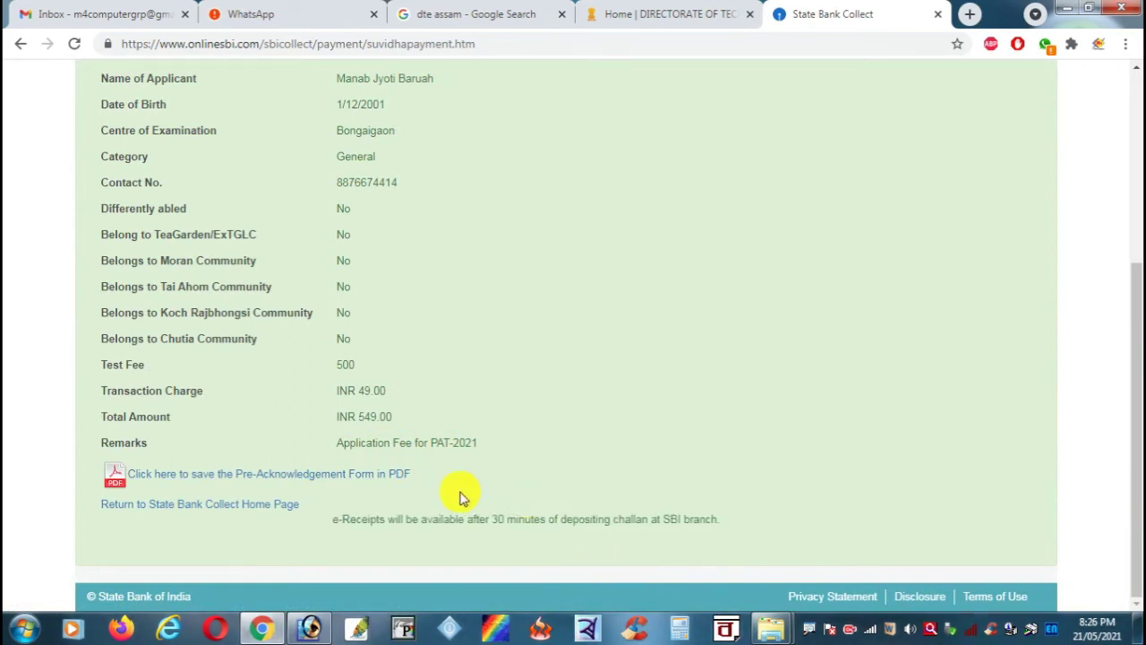
click(364, 474)
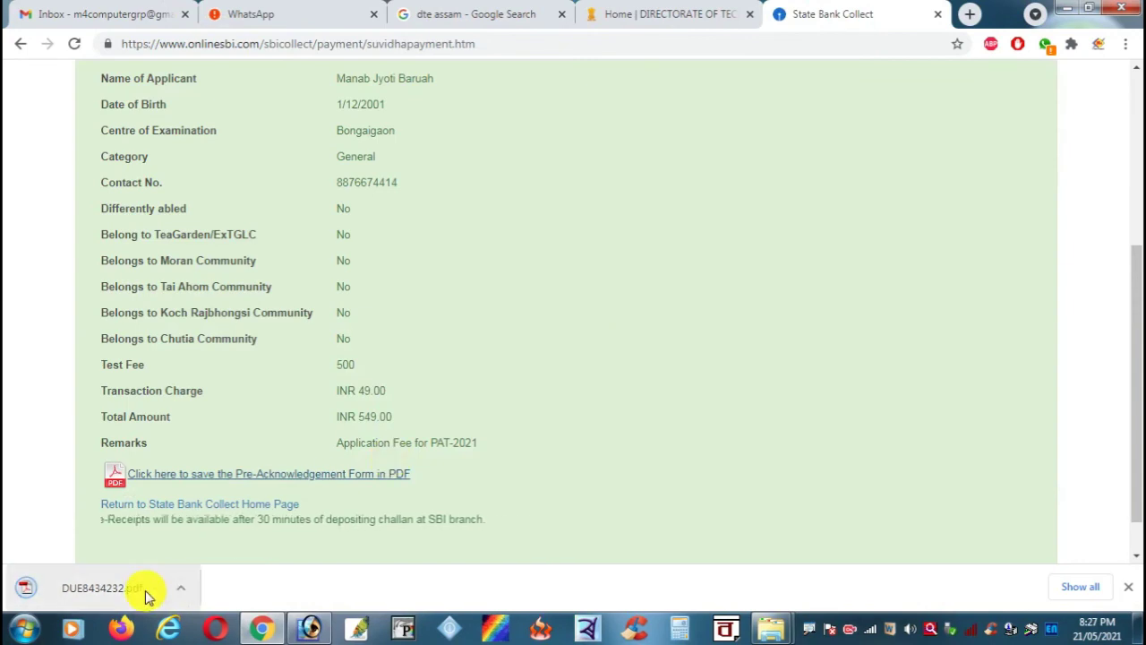
scroll(711, 380, up, 5)
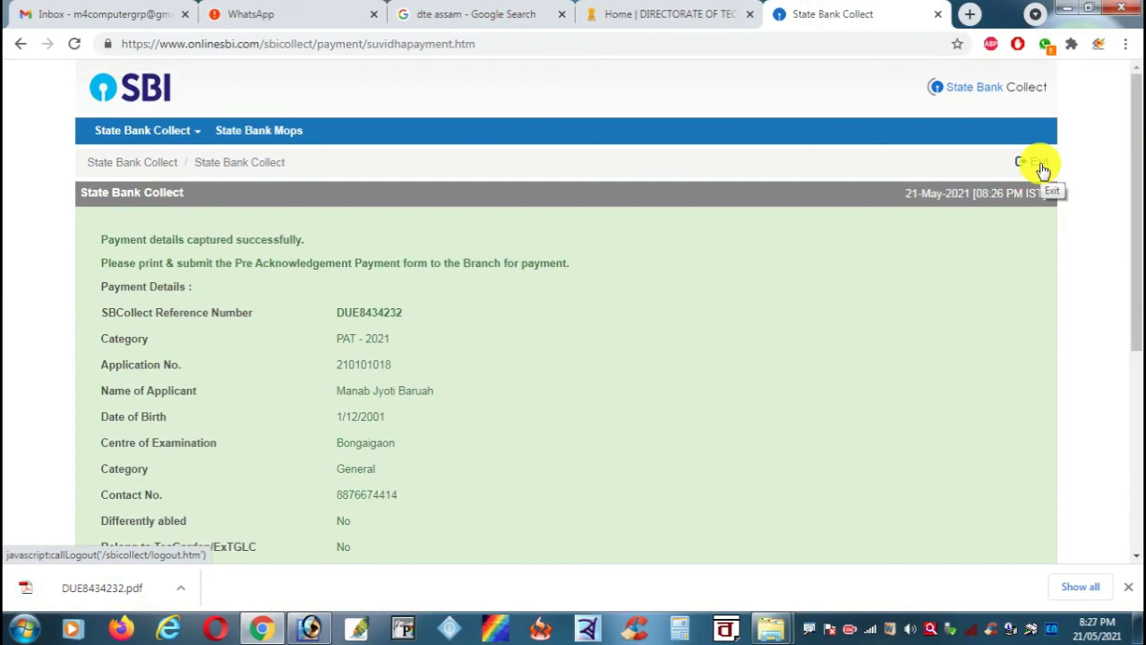
click(1044, 170)
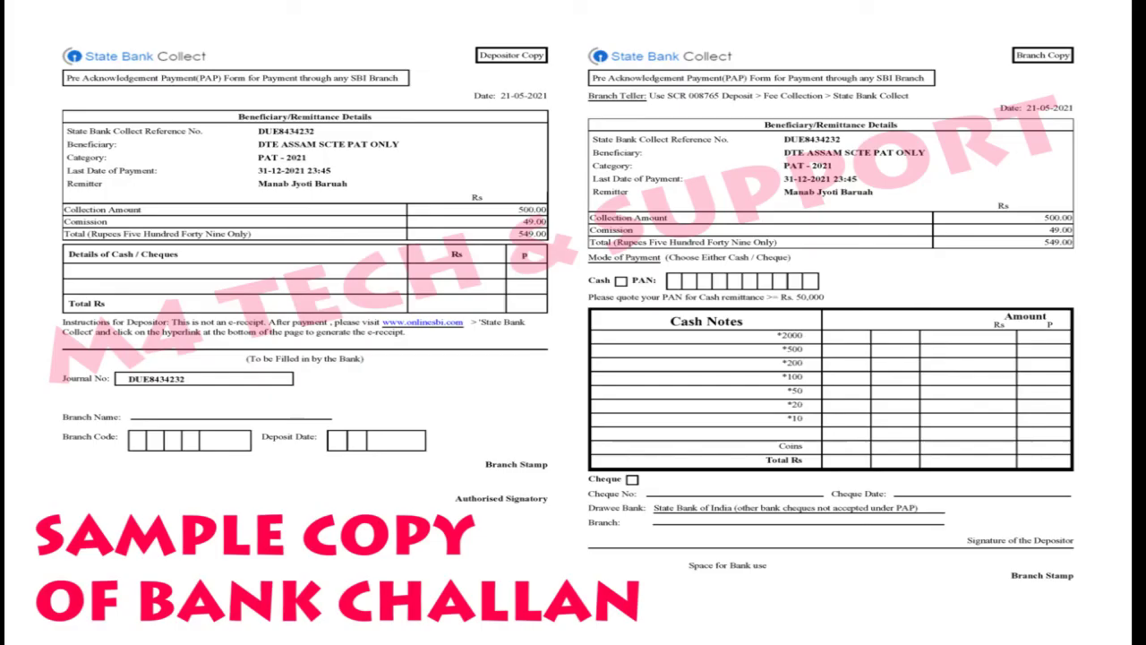